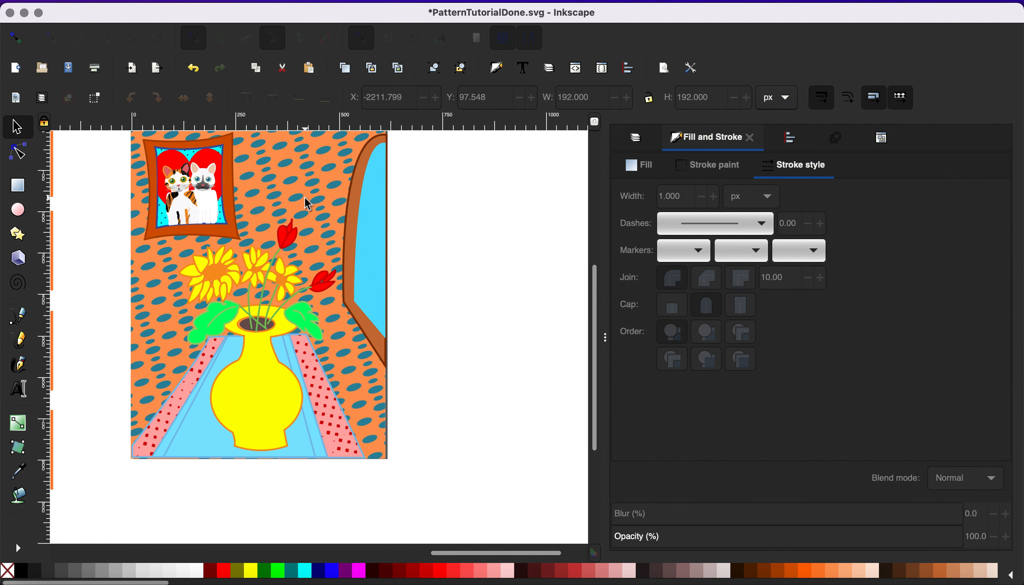
Show the layer list and toggle the Background layer's visibility to examine which artwork it contains
scroll(305, 196, "down", 1)
scroll(298, 210, "left", 8)
scroll(298, 209, "down", 2)
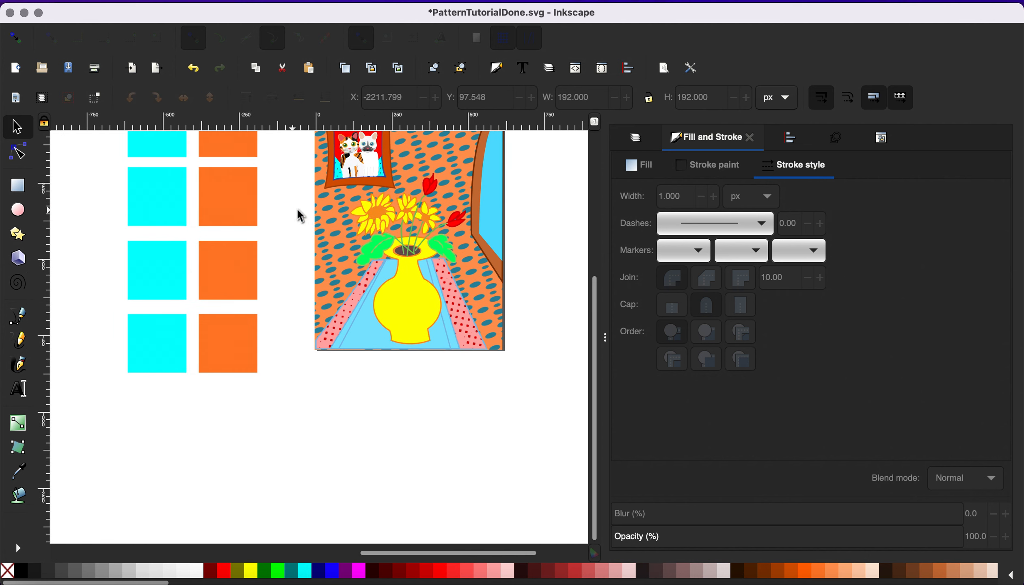
left_click(788, 137)
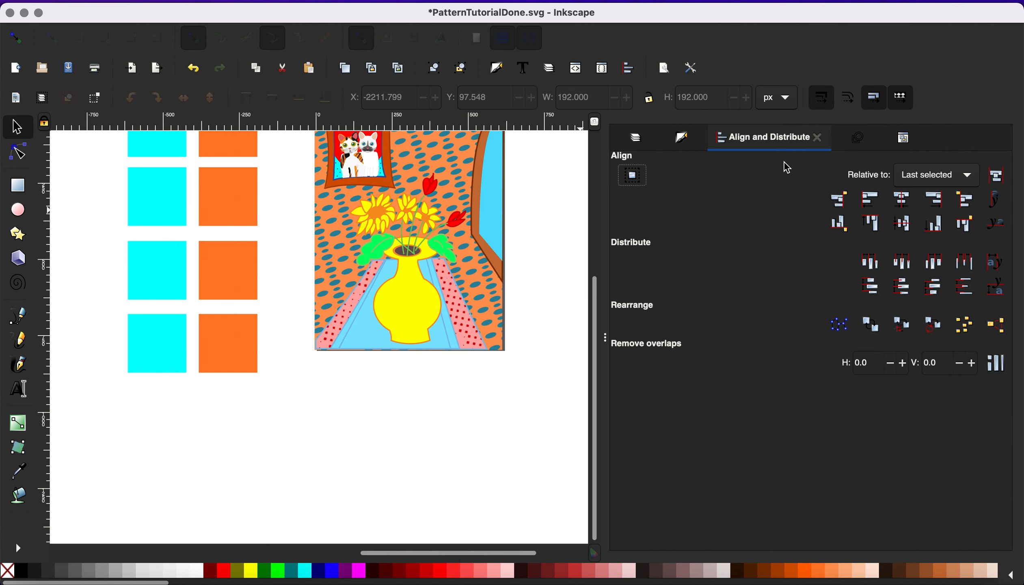
left_click(636, 138)
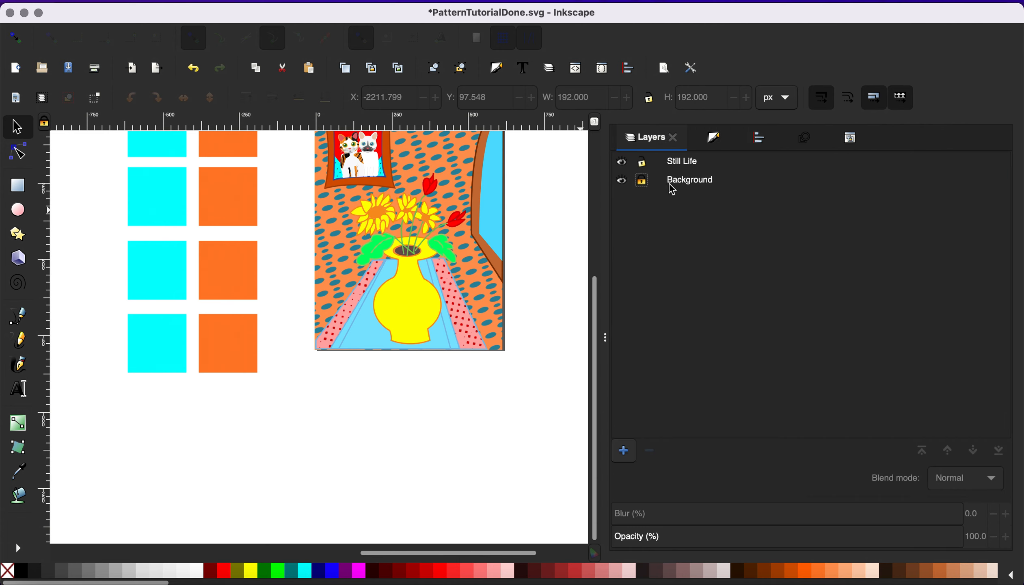
scroll(470, 222, "up", 2)
scroll(469, 222, "right", 3)
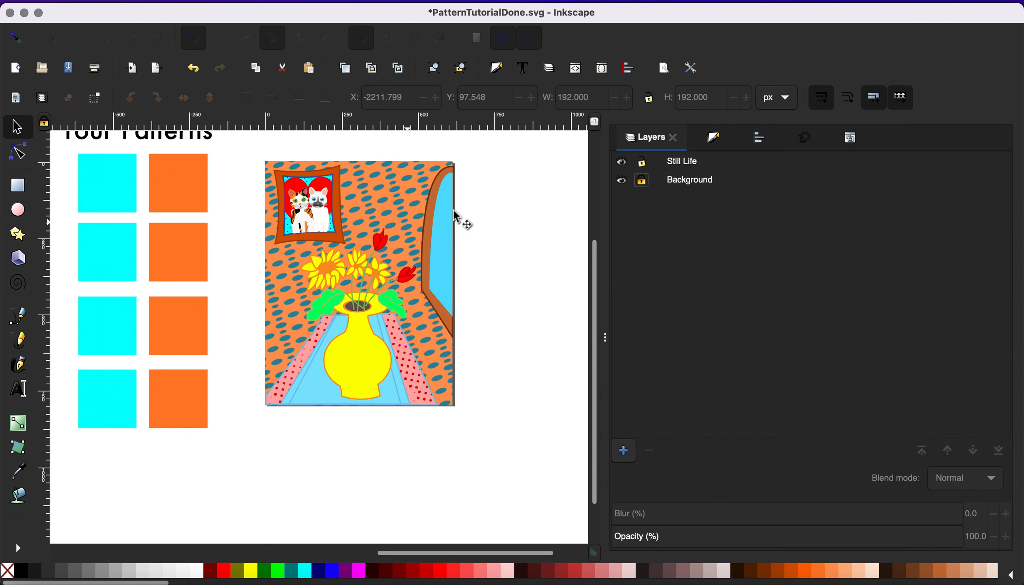
left_click(623, 181)
left_click(622, 182)
left_click(622, 182)
left_click(622, 181)
Unlock the Background layer and cut all the still-life objects except the dotted orange wallpaper
left_click(637, 170)
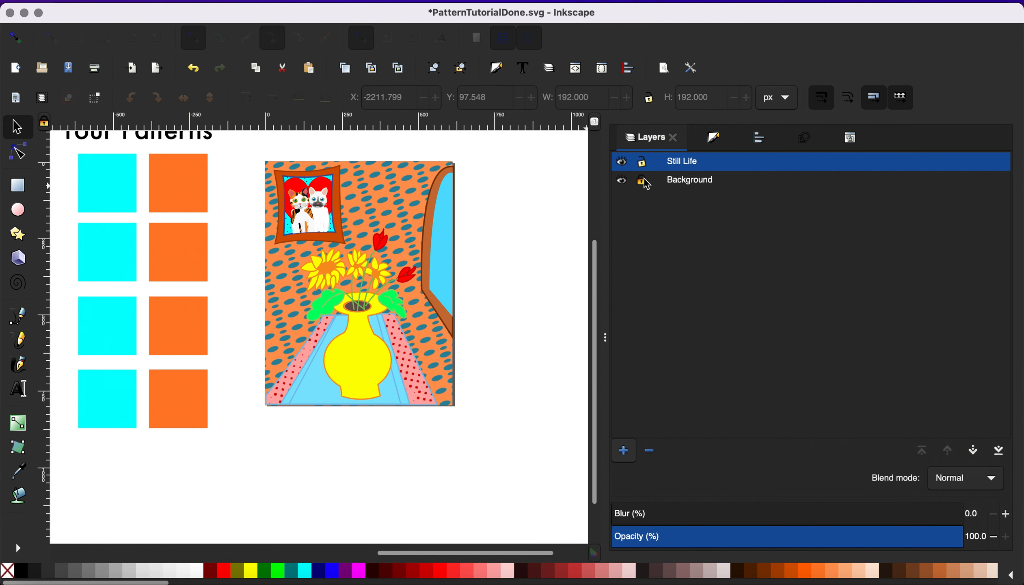
left_click_drag(251, 143, 499, 446)
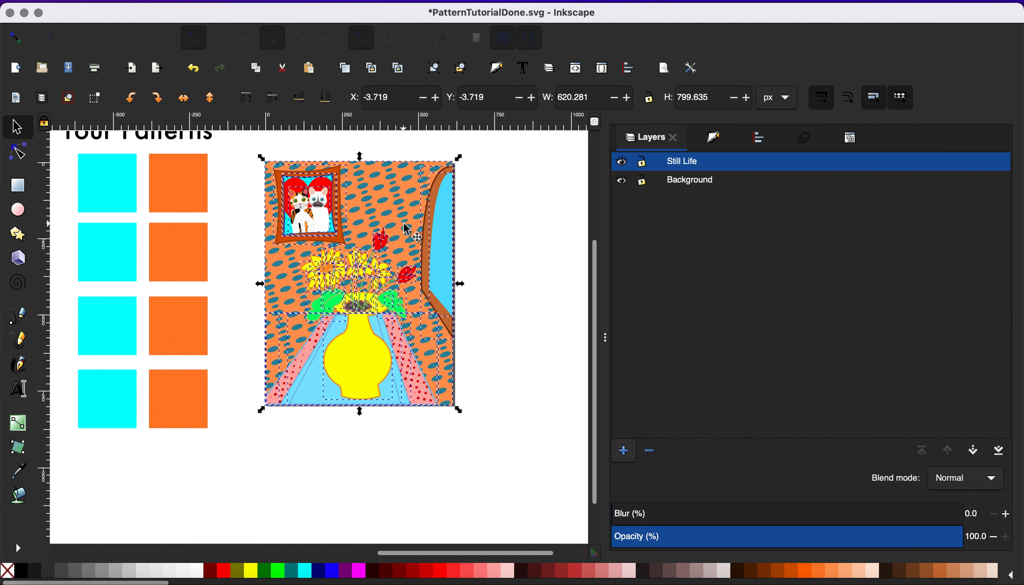
left_click(394, 183, "shift")
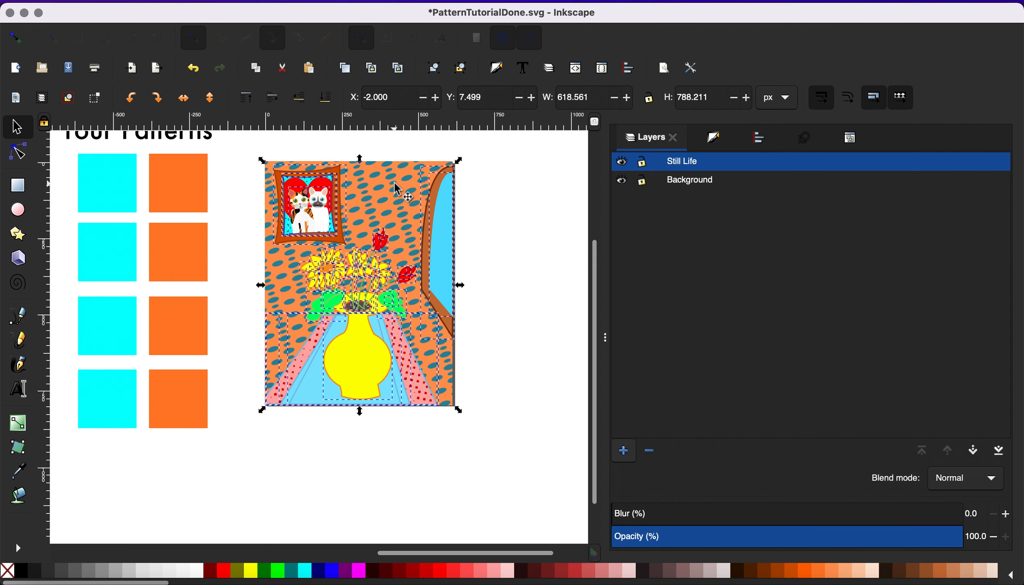
key("Delete")
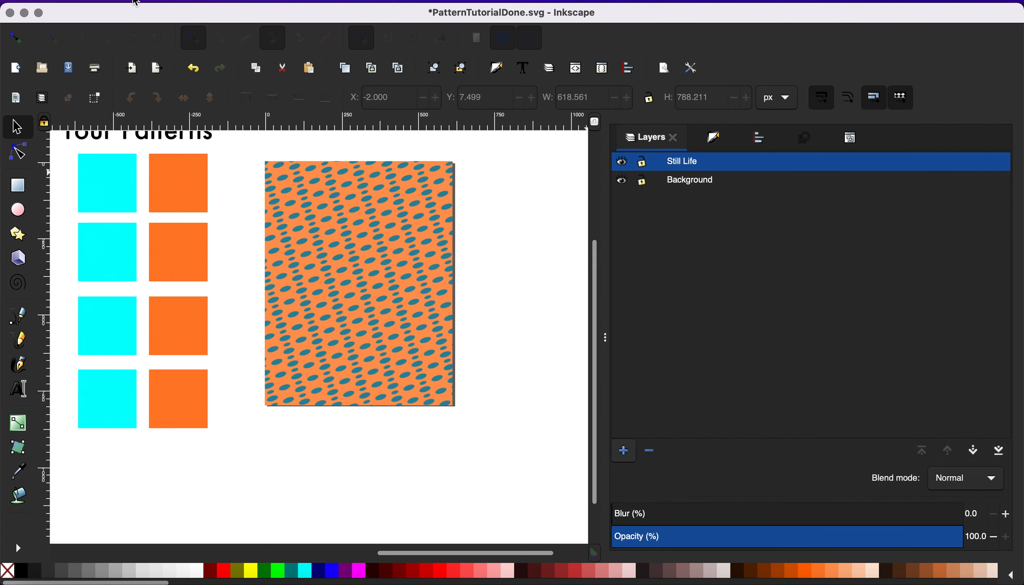
Lock the Background layer and paste the cut objects in place on the Still Life layer, checking both layers' visibility
left_click(622, 182)
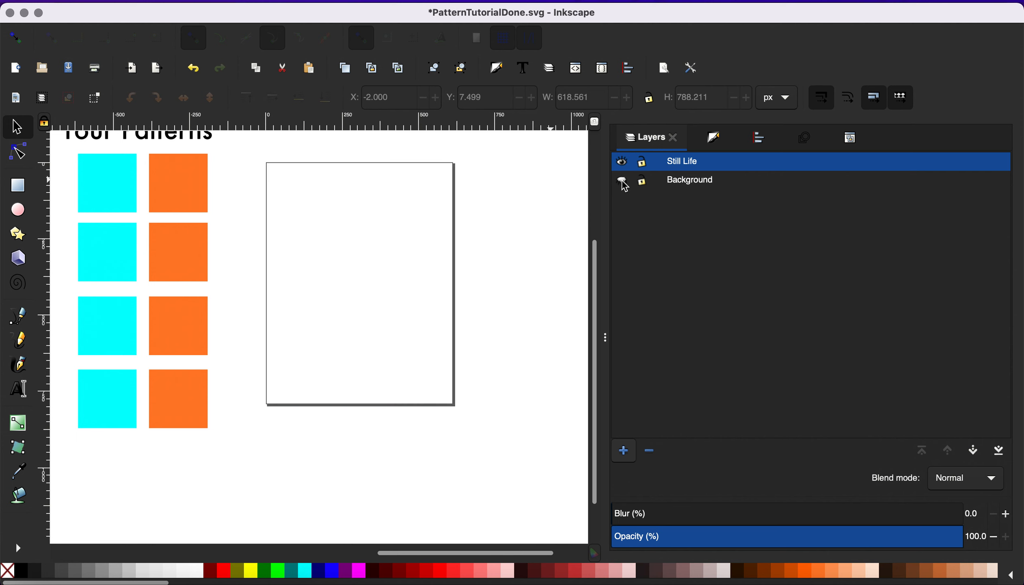
left_click(622, 182)
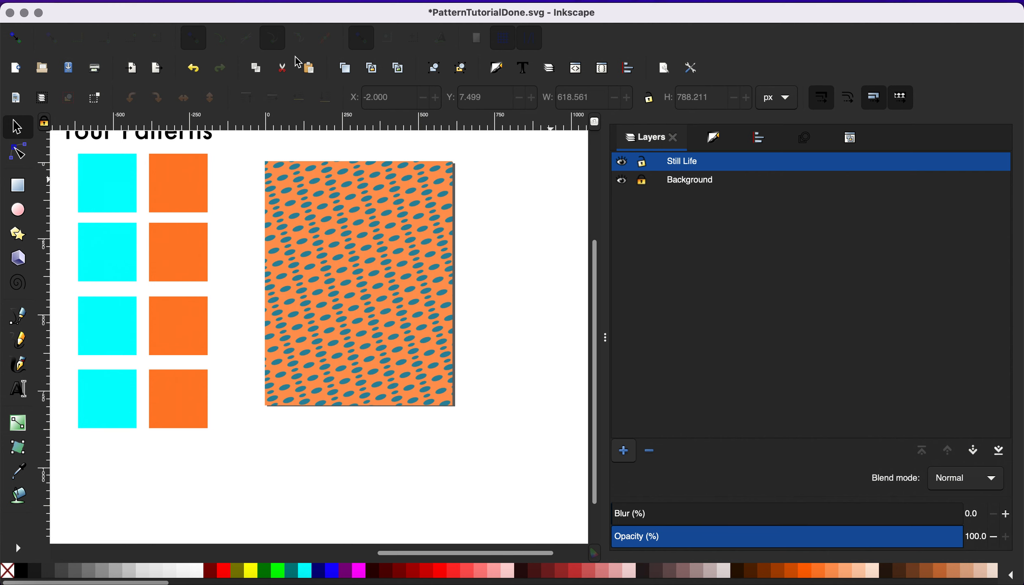
left_click(147, 1)
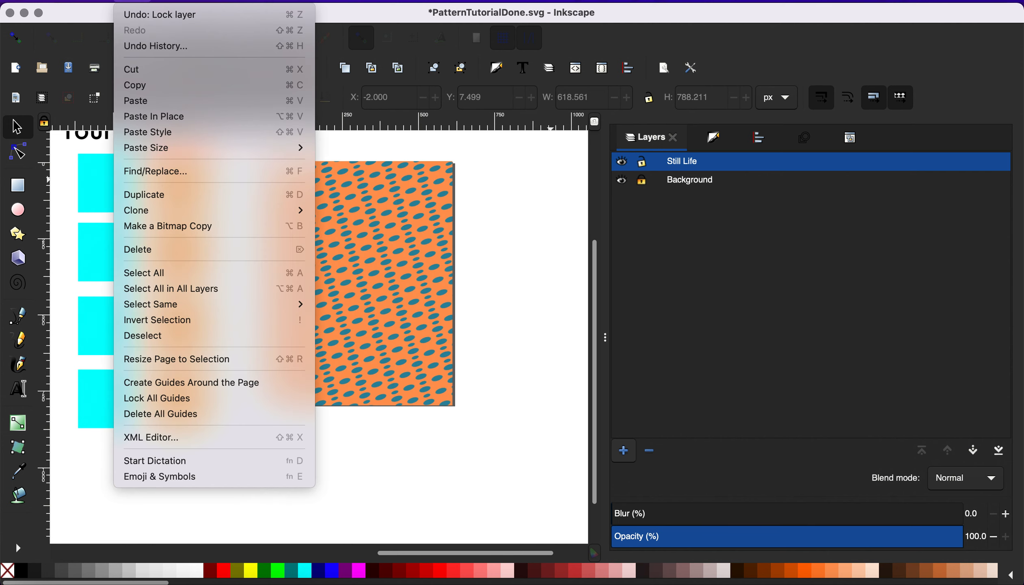
left_click(156, 116)
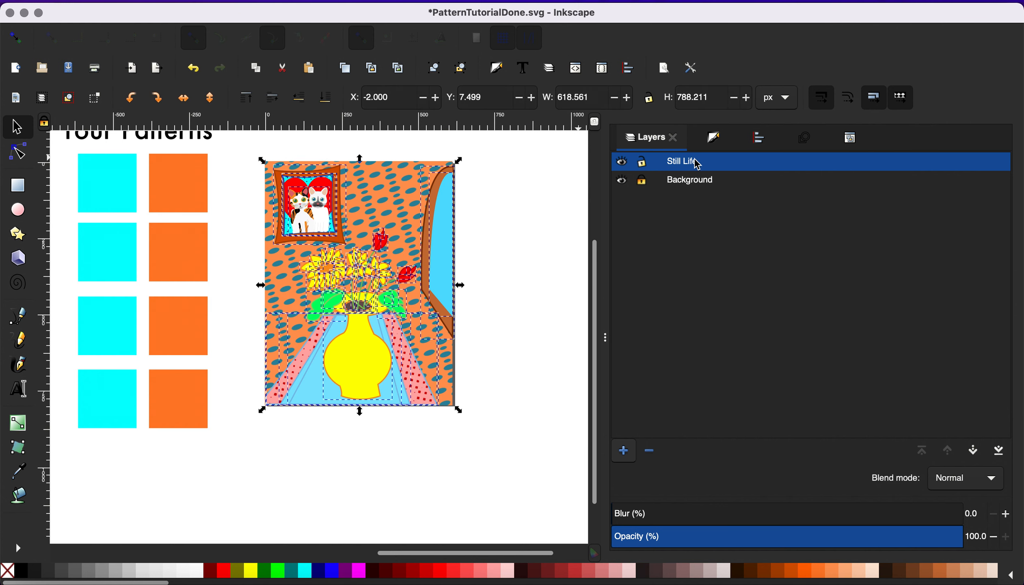
left_click(622, 162)
left_click(622, 162)
left_click(544, 244)
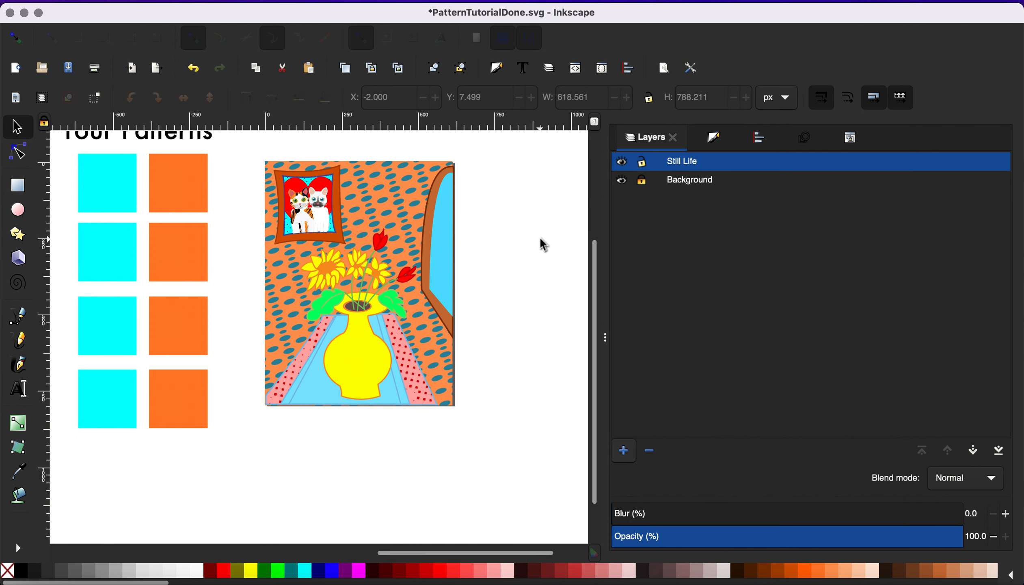
Duplicate the first cyan square under Your Patterns and place the copy in the empty area below the Seamless Pattern instructions
scroll(257, 208, "left", 10)
scroll(257, 209, "up", 5)
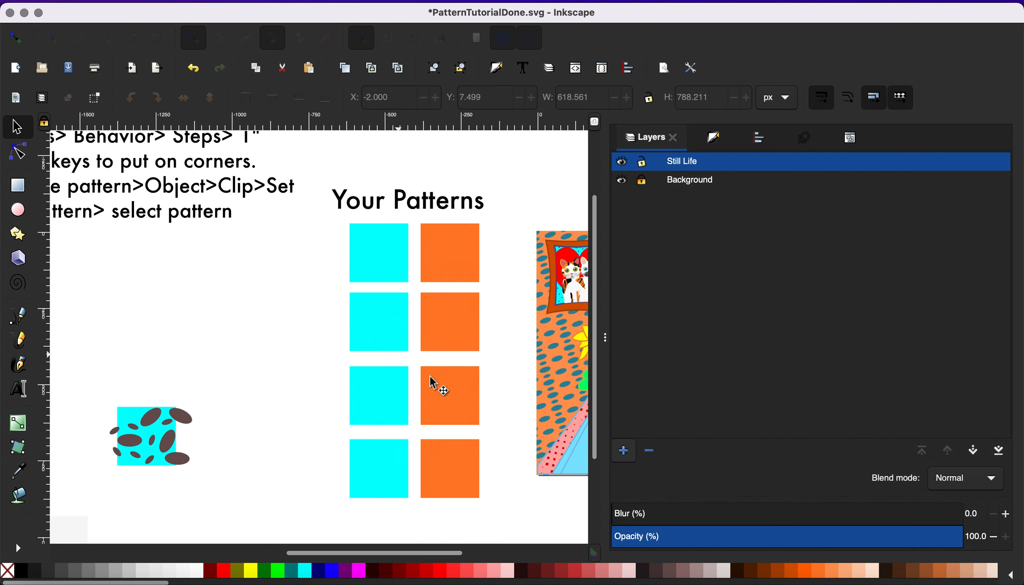
scroll(259, 380, "left", 5)
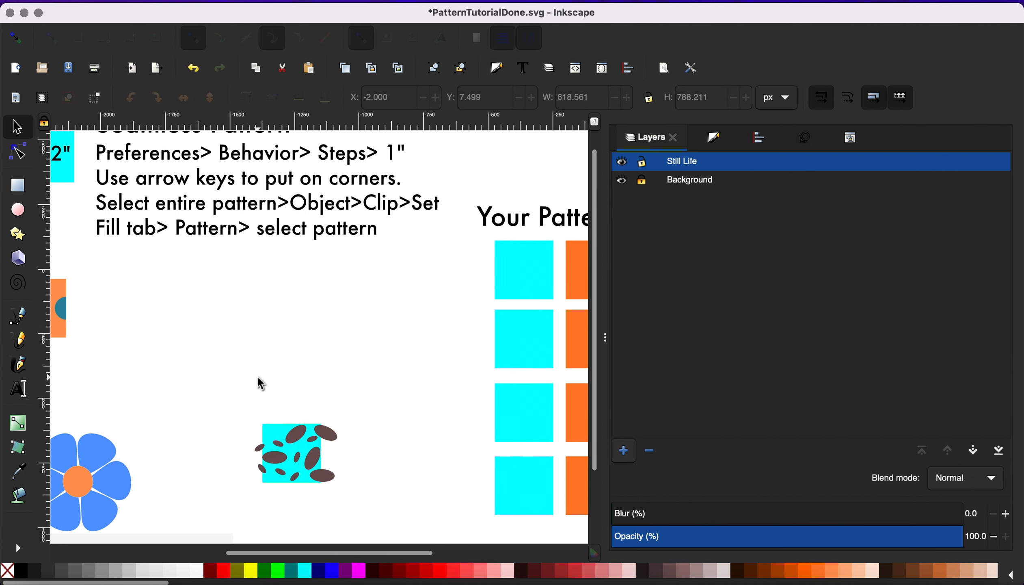
scroll(261, 383, "down", 2)
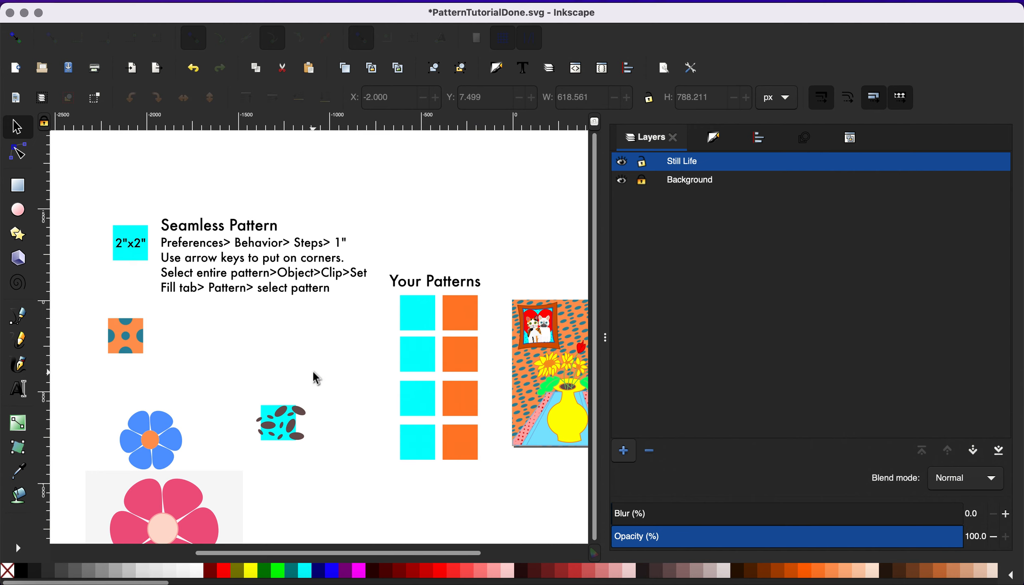
scroll(312, 370, "up", 5)
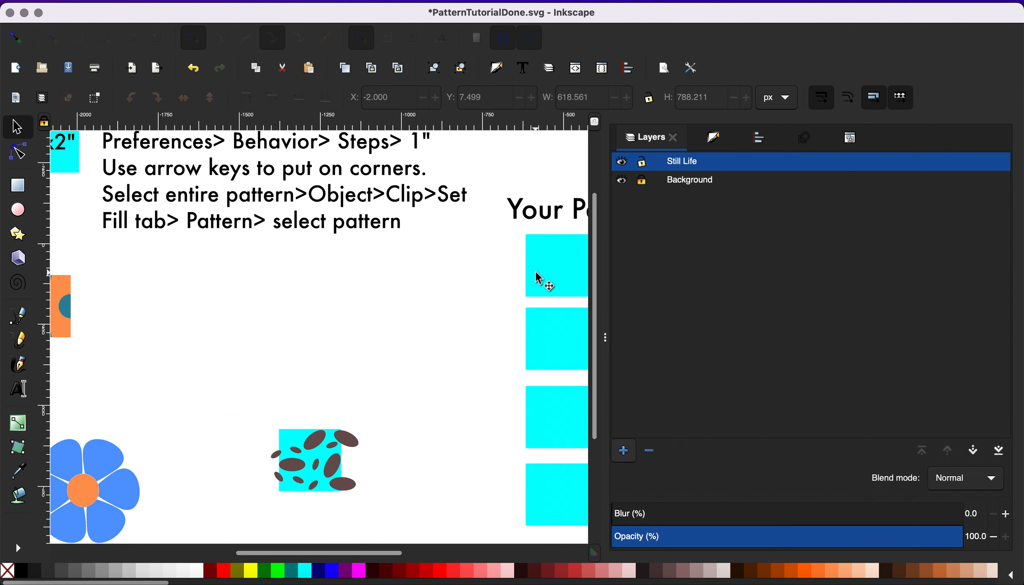
left_click(536, 272)
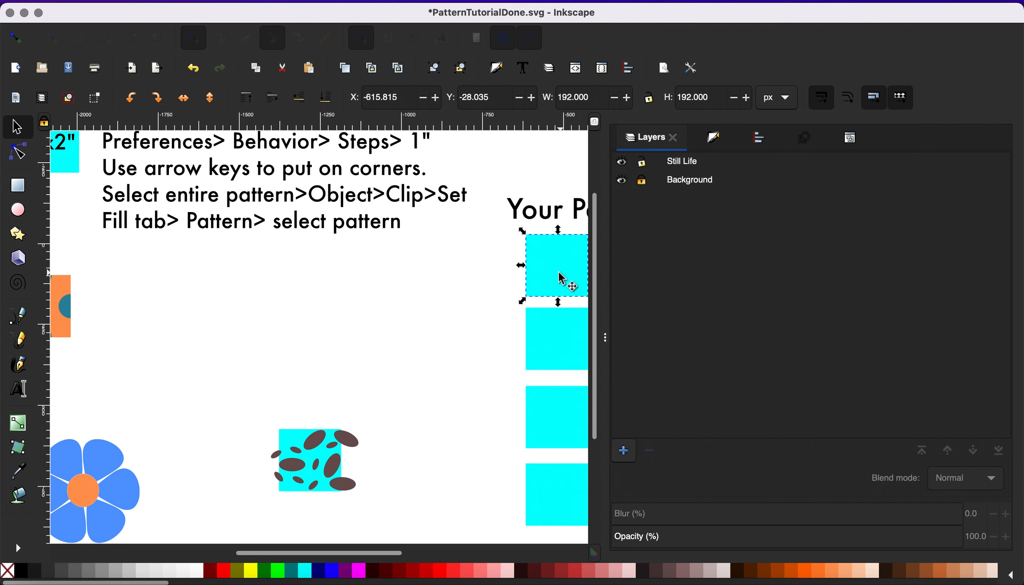
left_click_drag(562, 276, 201, 307)
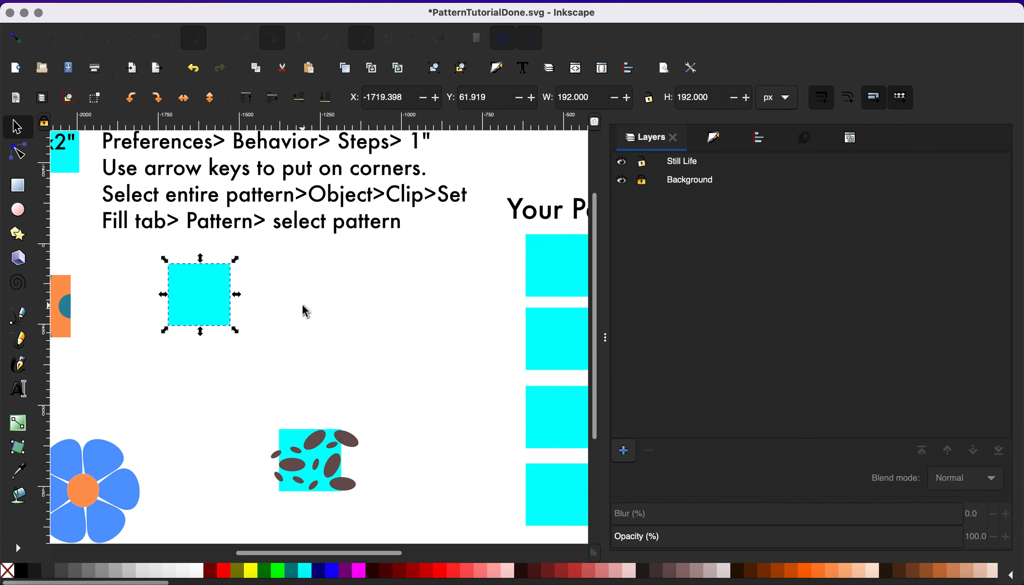
Draw a circle about 100 px in diameter beside the copied cyan square and fill it with blue
scroll(302, 303, "down", 2)
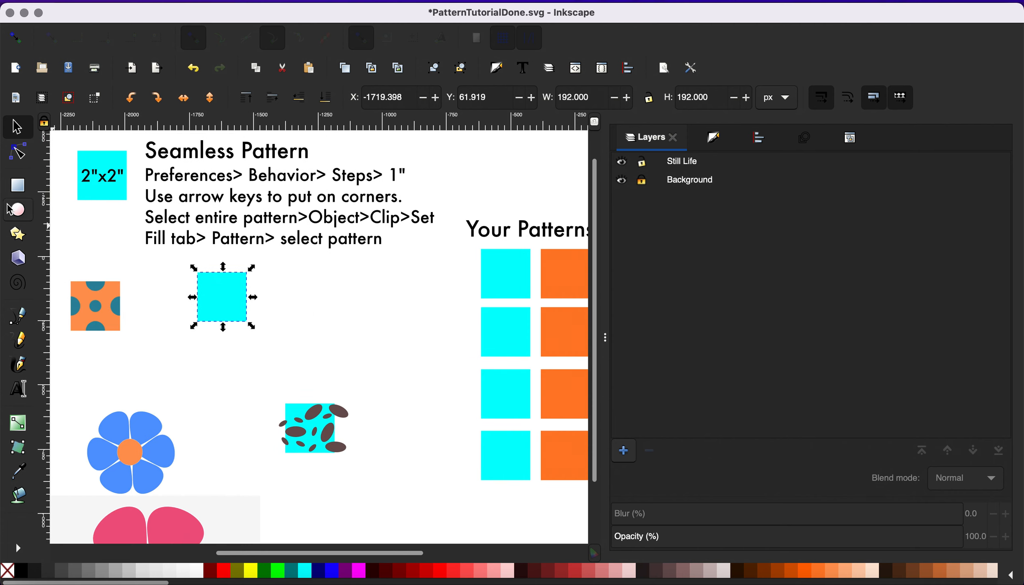
left_click(19, 210)
left_click_drag(285, 268, 316, 301)
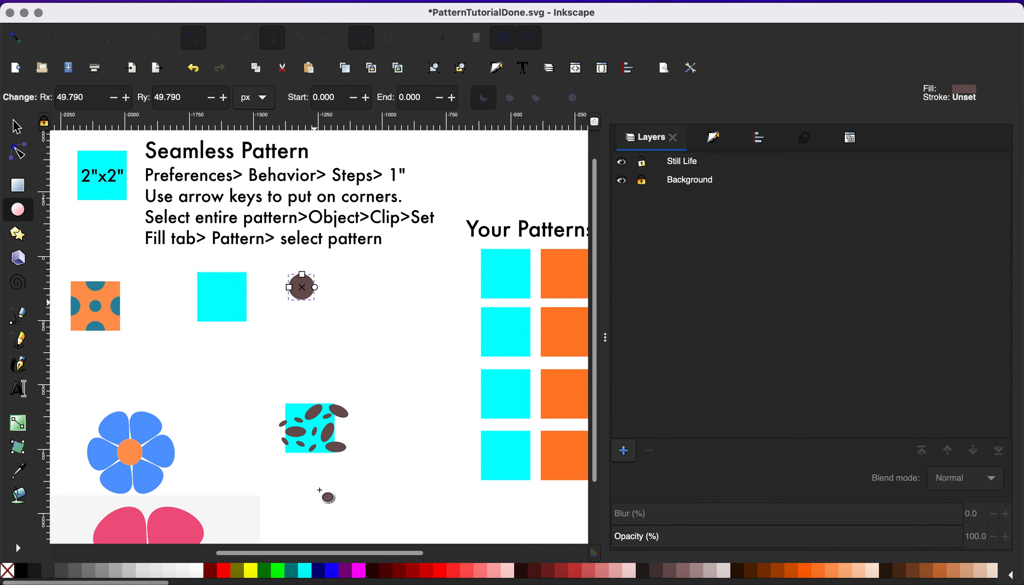
left_click(334, 571)
left_click(18, 135)
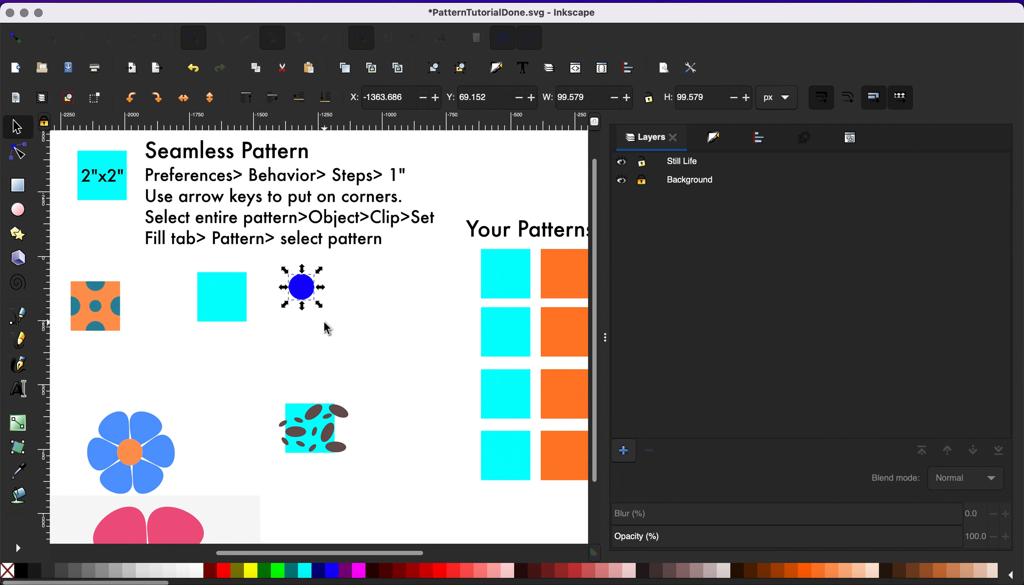
Centre the blue circle on the copied cyan square horizontally and vertically, relative to the last selected object
scroll(323, 320, "up", 1)
scroll(327, 327, "left", 3)
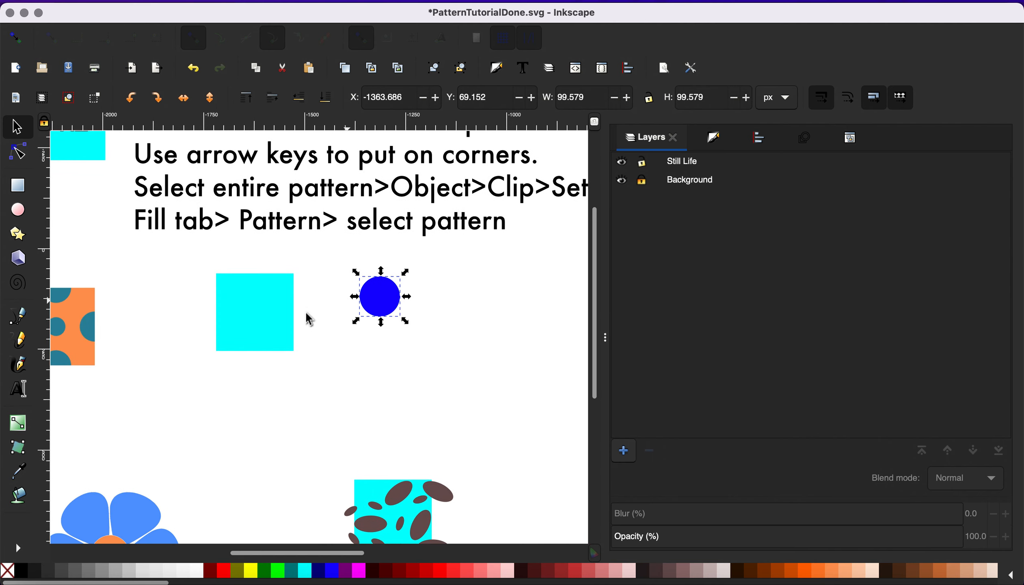
left_click(271, 319, "shift")
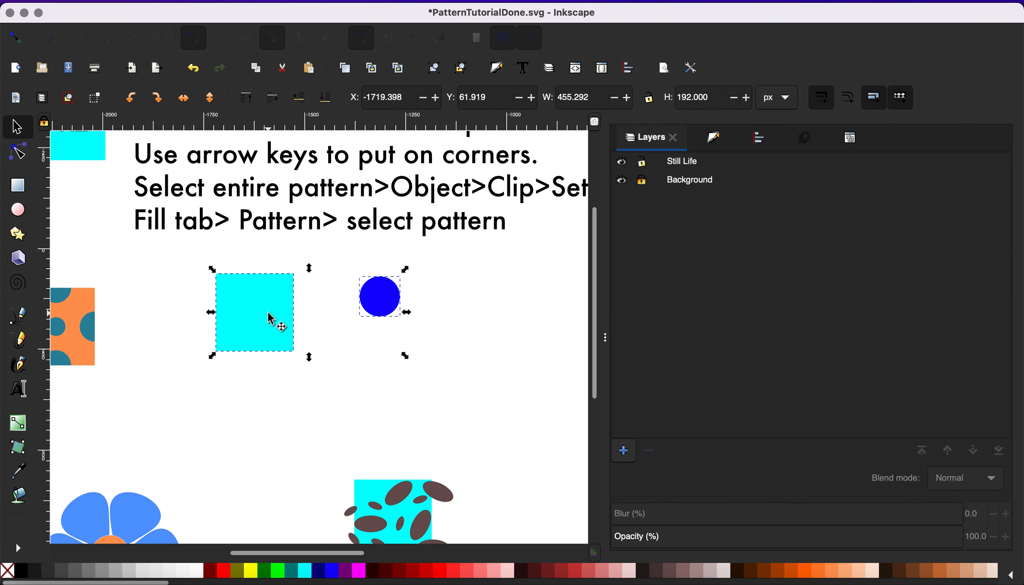
left_click(758, 138)
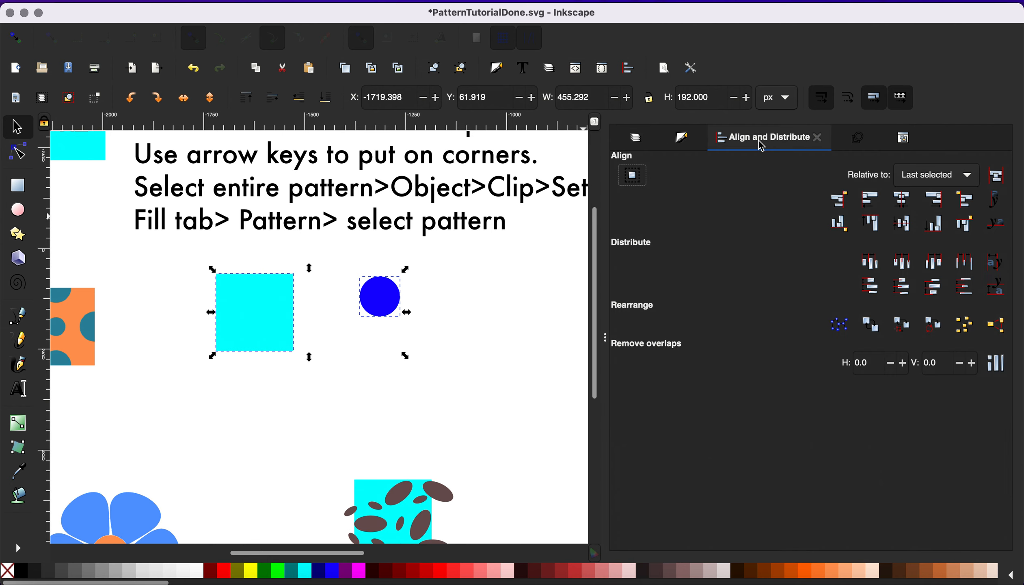
left_click(909, 207)
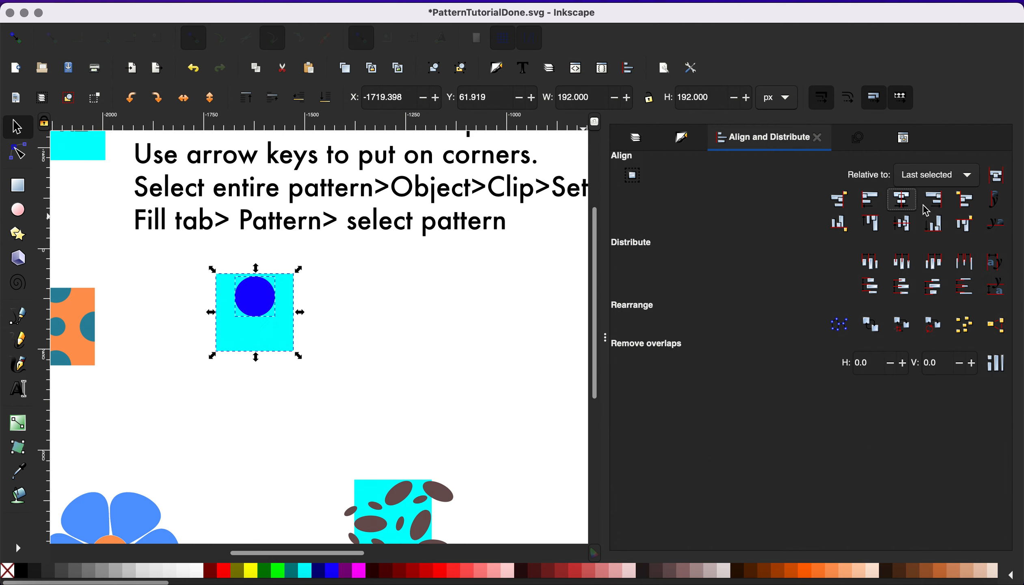
left_click(906, 229)
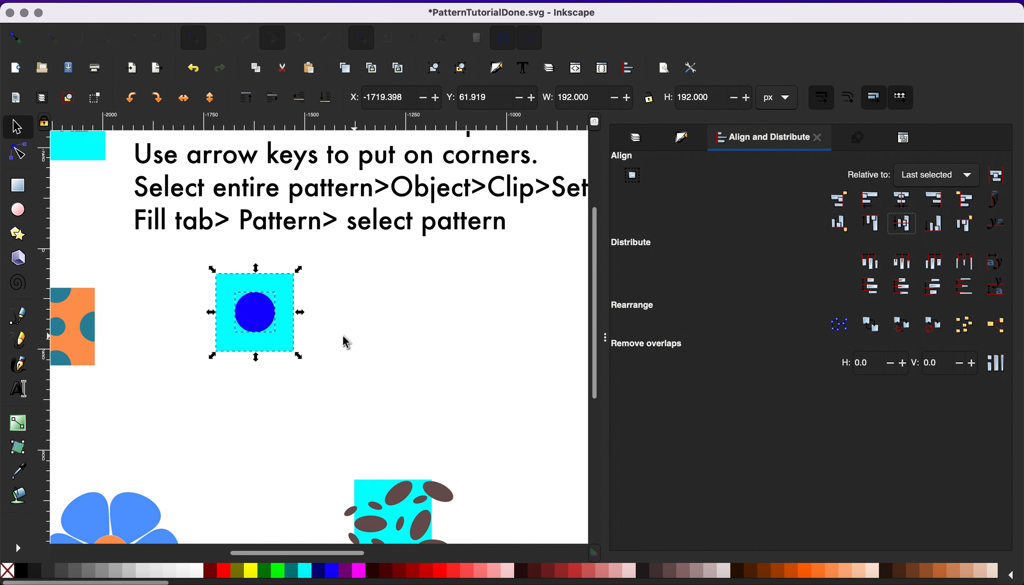
left_click(327, 339)
Examine the centred dot tile alongside the sample patterns, the Your Patterns squares and the still-life picture
scroll(327, 340, "up", 1)
scroll(331, 343, "left", 1)
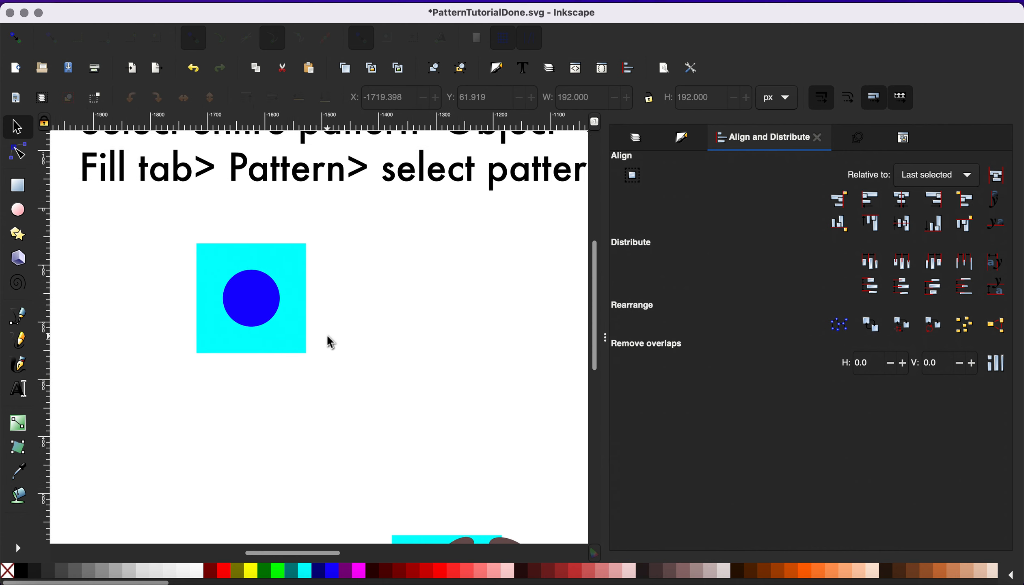
scroll(331, 343, "left", 1)
scroll(313, 338, "down", 1)
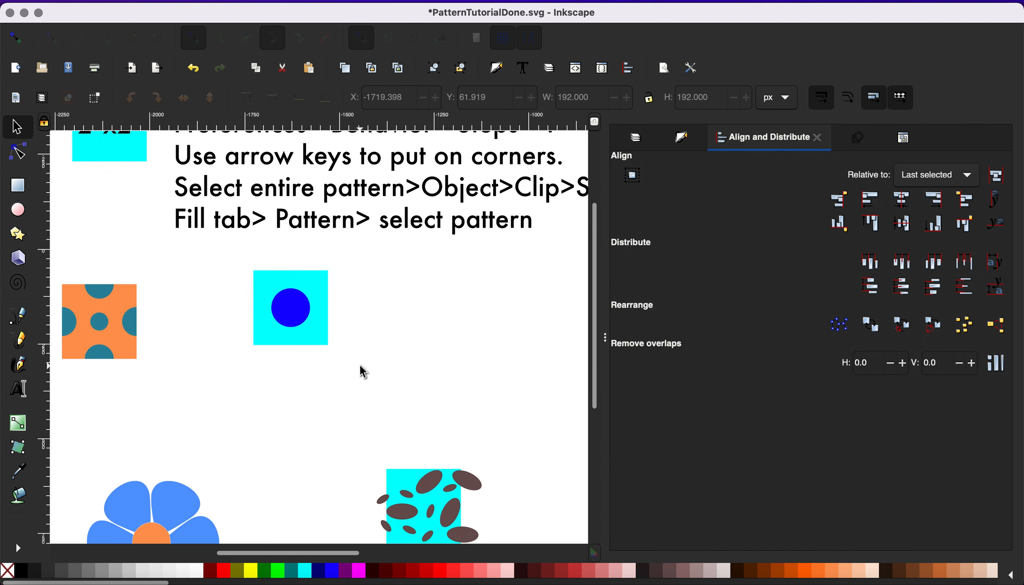
scroll(361, 370, "down", 1)
scroll(362, 371, "right", 10)
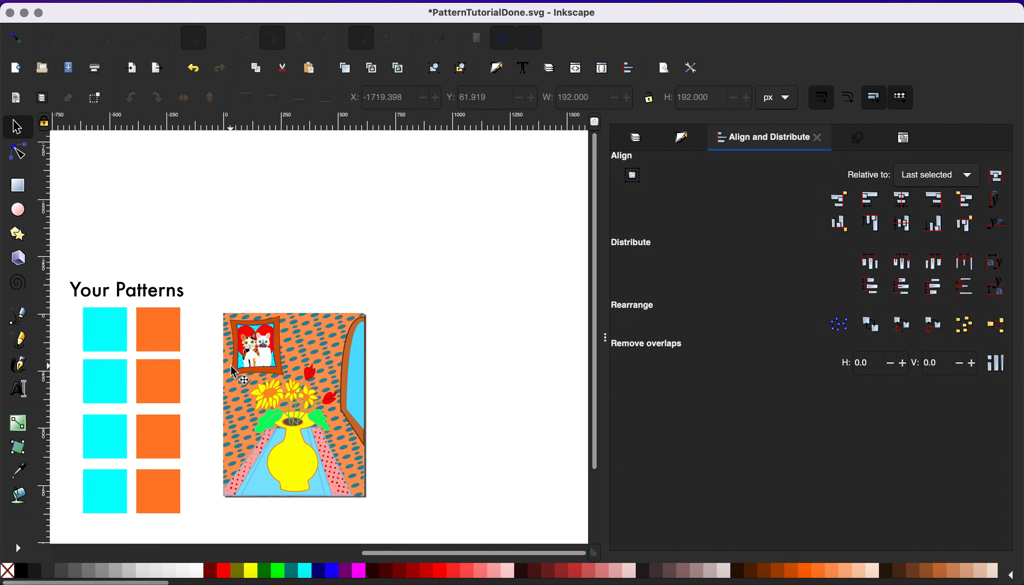
scroll(234, 371, "left", 5)
scroll(234, 371, "up", 2)
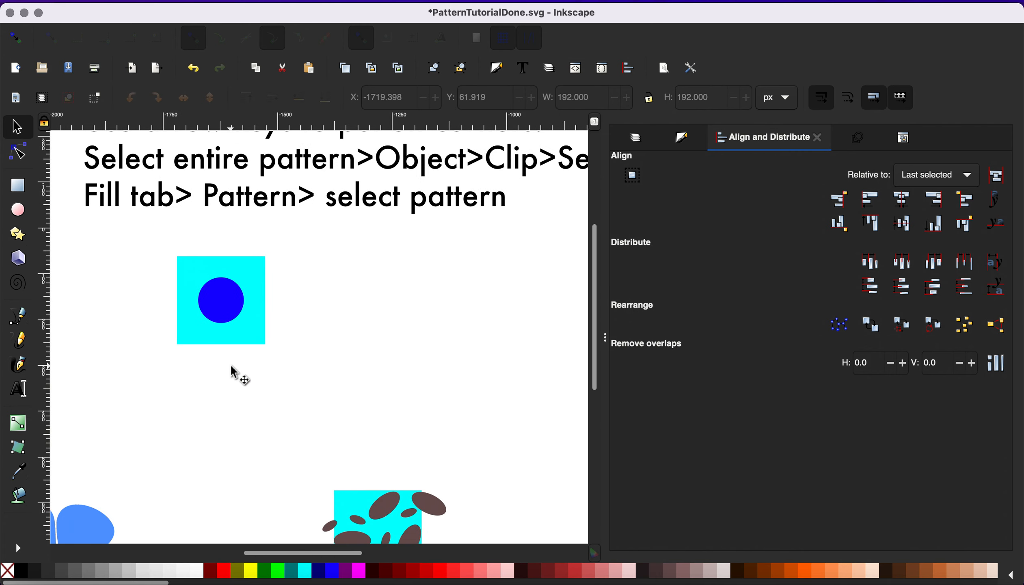
scroll(230, 365, "left", 2)
scroll(322, 215, "down", 1)
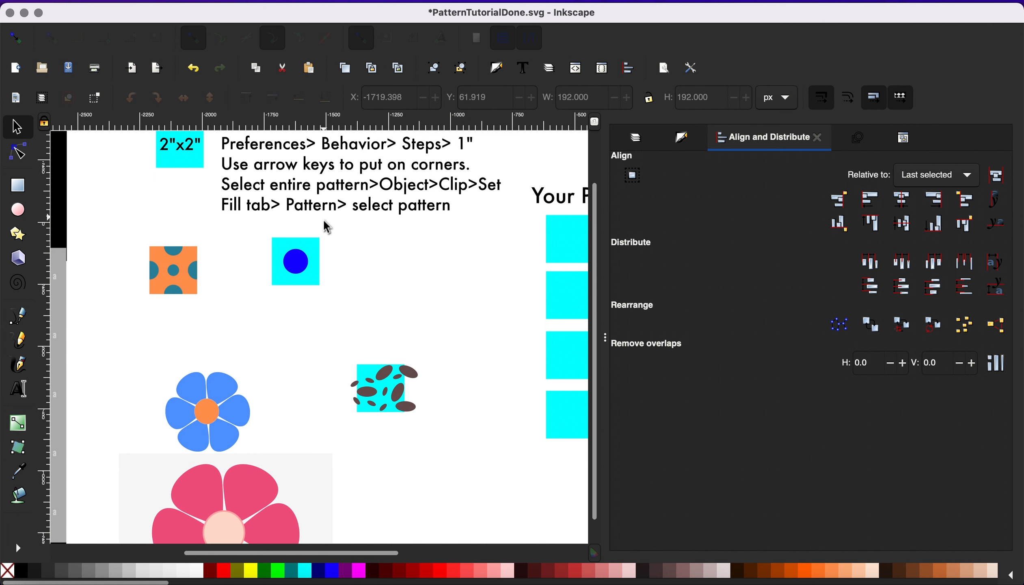
In the preferences' Behavior Steps settings, set the distance that the arrow keys move objects to 1 in
scroll(390, 288, "up", 3)
scroll(390, 288, "right", 1)
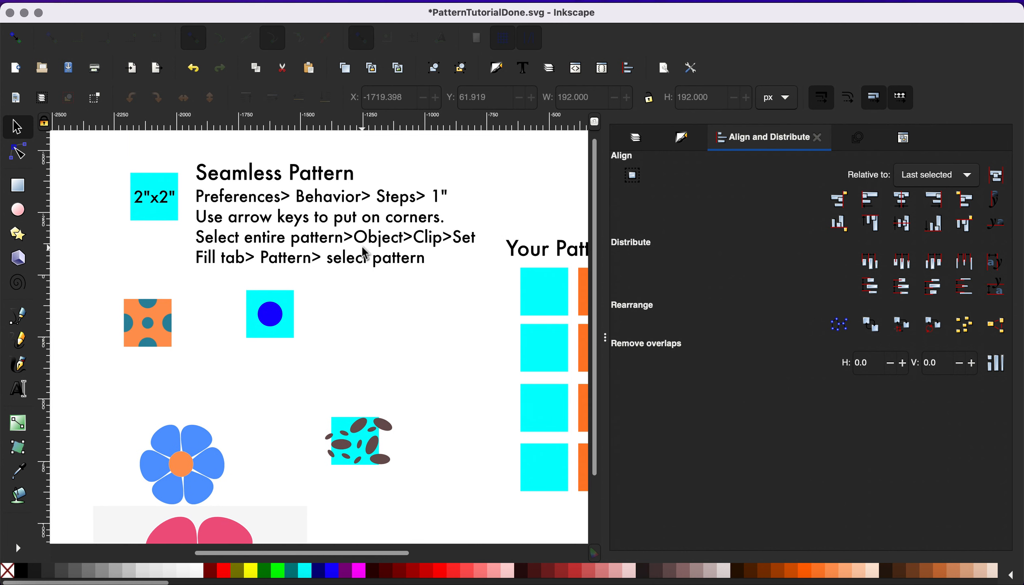
left_click(132, 1)
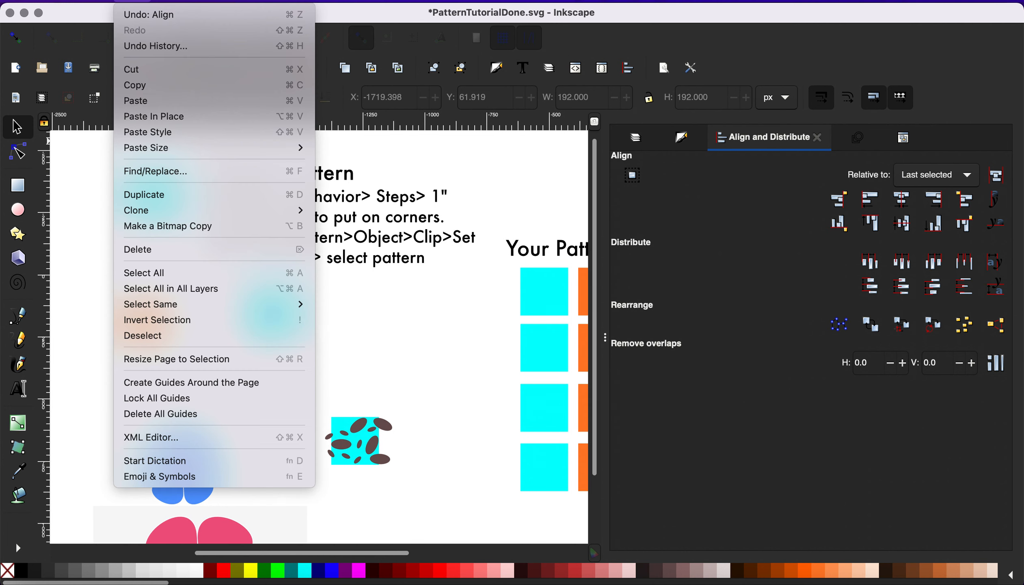
mouse_move(59, 1)
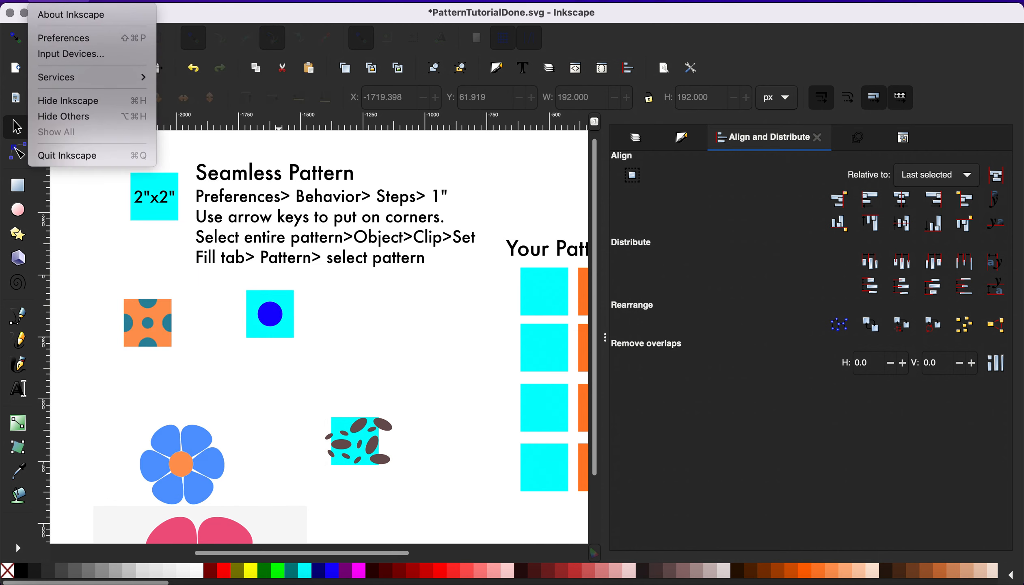
mouse_move(132, 1)
left_click(72, 47)
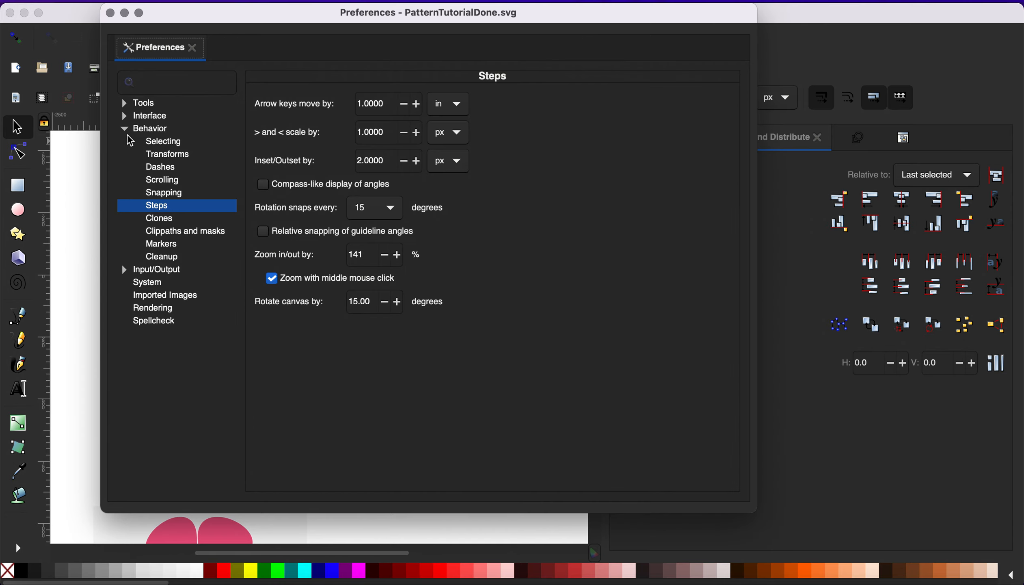
left_click(126, 130)
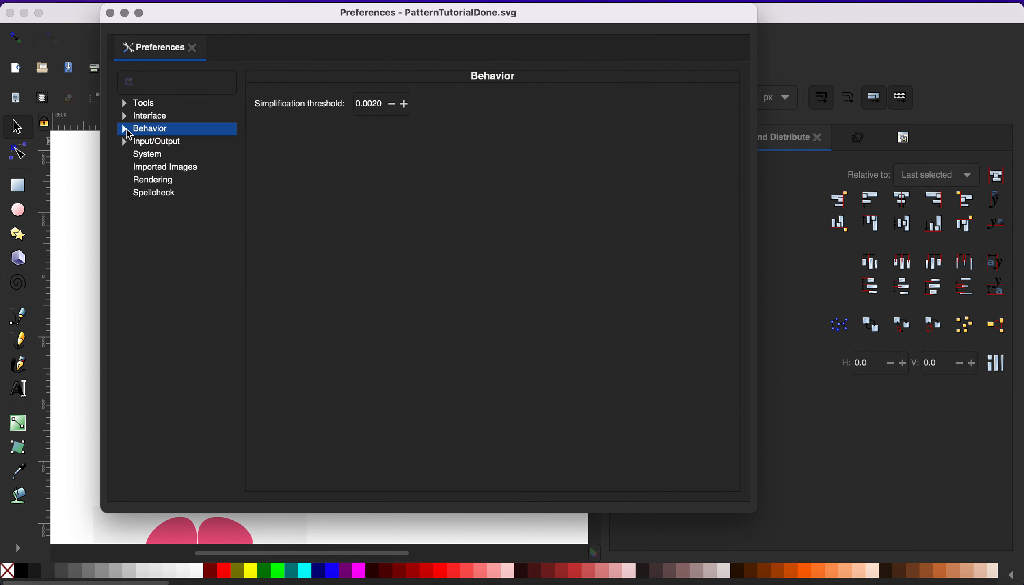
left_click(126, 130)
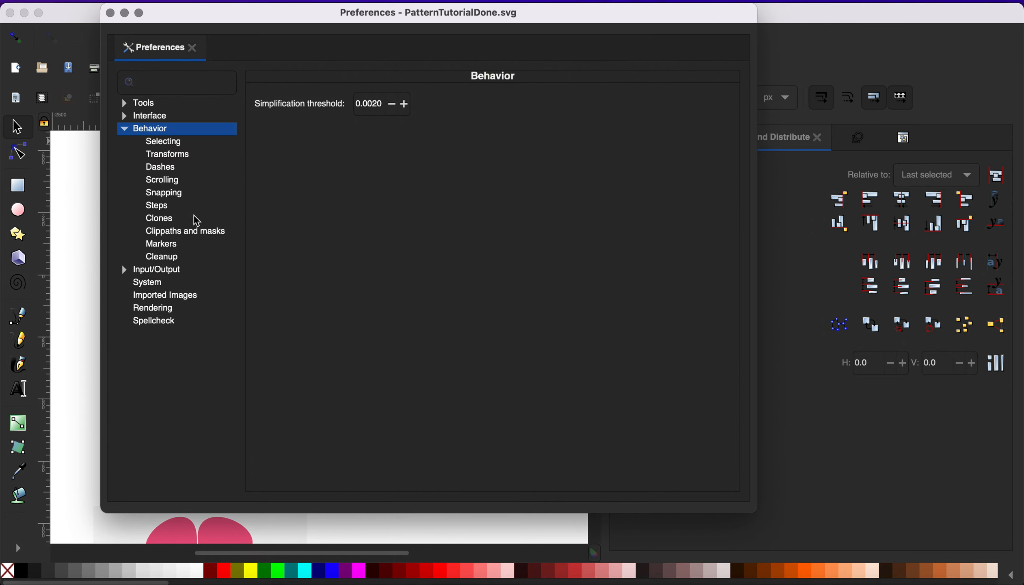
left_click(161, 206)
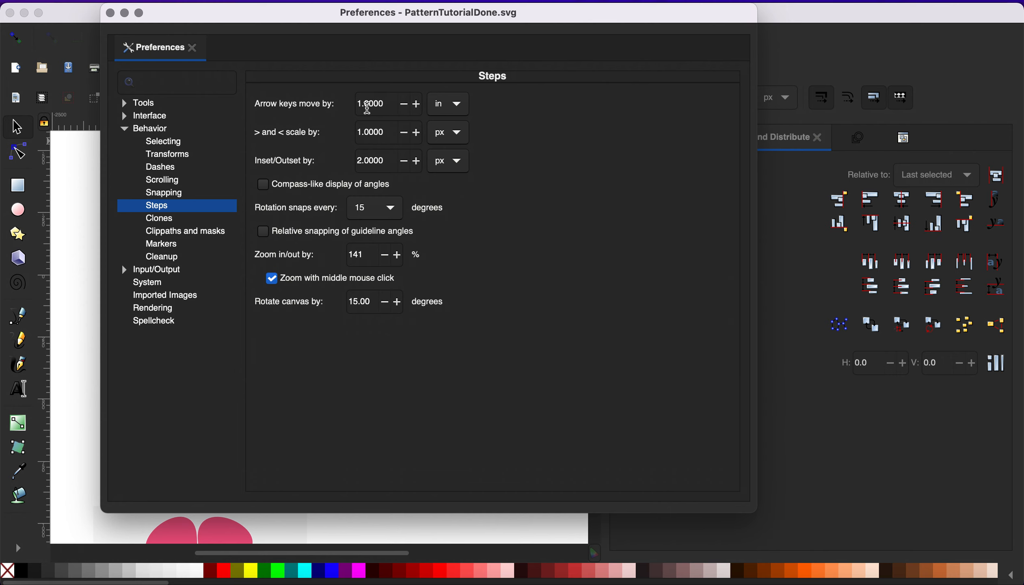
left_click(441, 107)
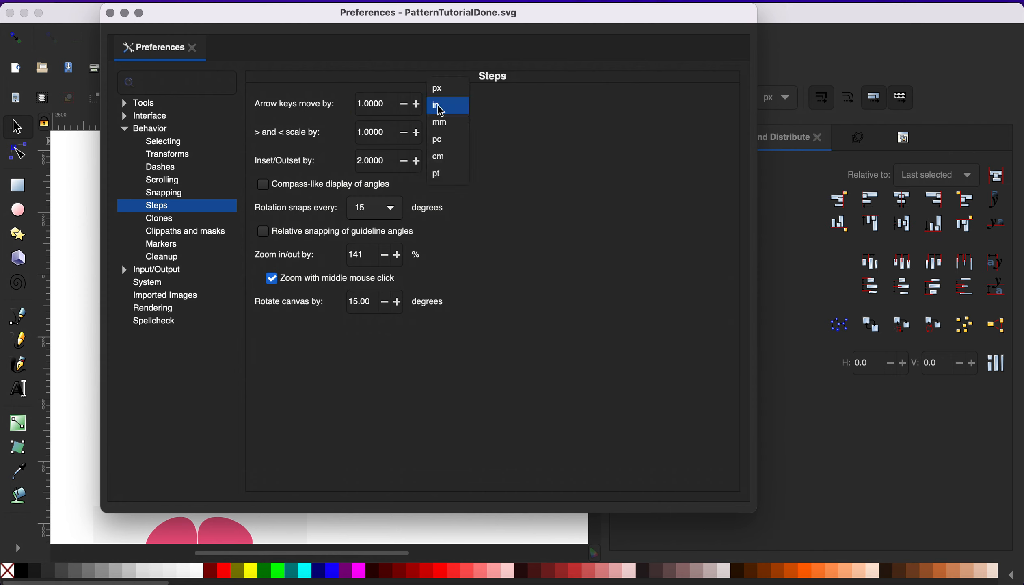
left_click(443, 106)
double_click(380, 106)
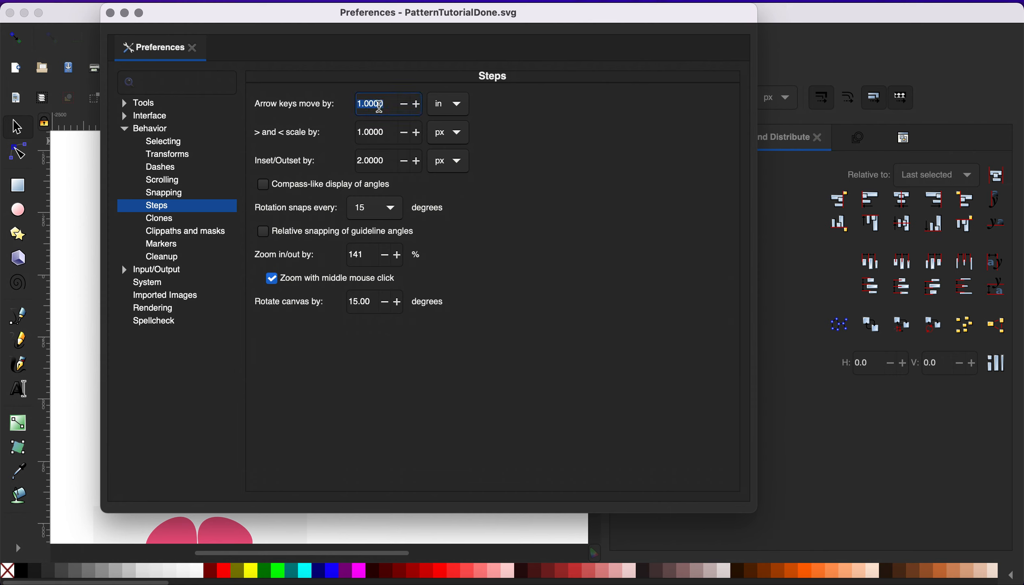
type("1")
key("Tab")
left_click(110, 15)
Place a duplicate of the orange dotted sample tile flush against its right edge to check the repeat, and delete the duplicate
scroll(280, 270, "up", 2)
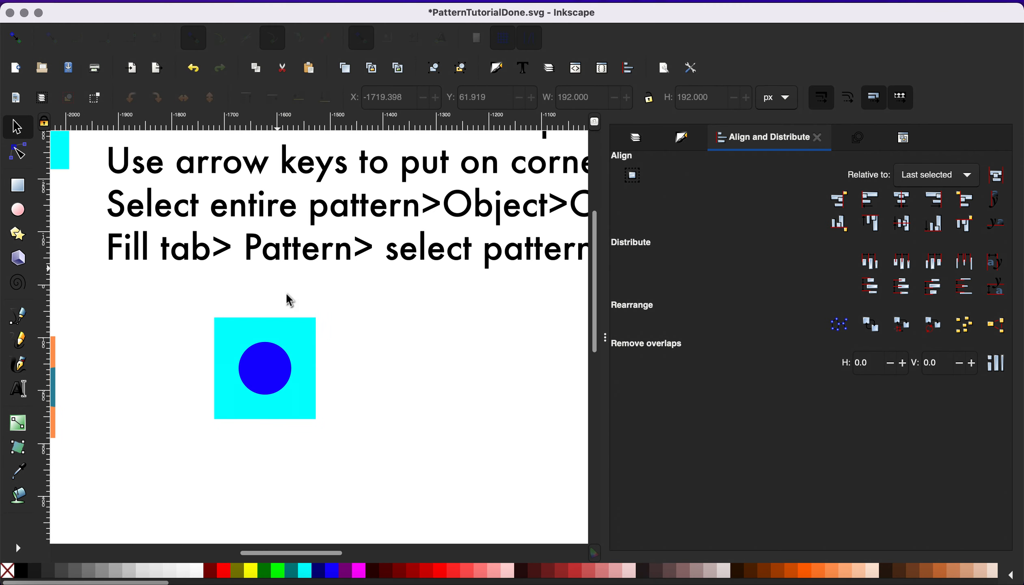
scroll(290, 301, "left", 5)
scroll(290, 300, "down", 3)
left_click(360, 327)
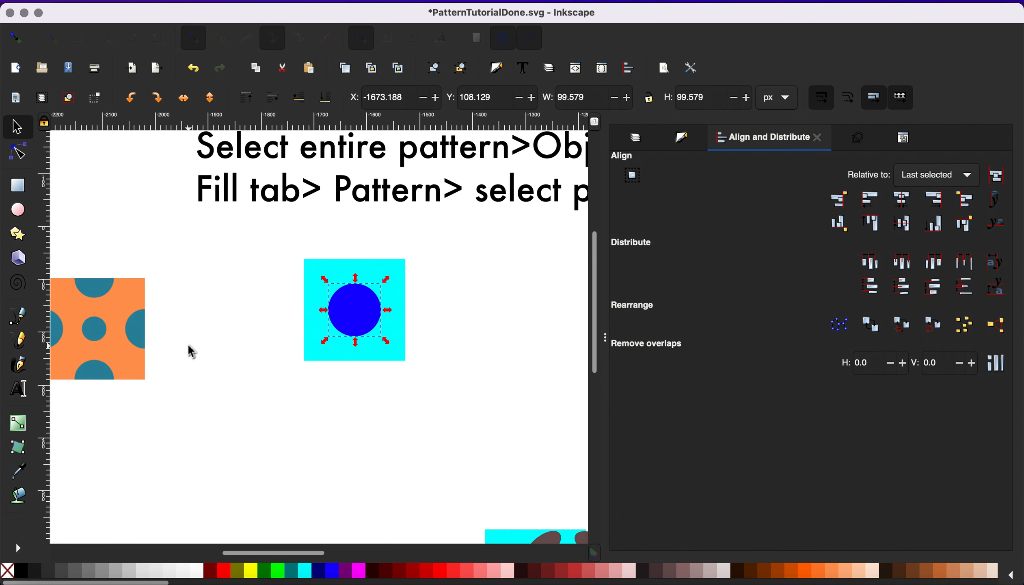
scroll(126, 312, "left", 3)
scroll(126, 313, "down", 1)
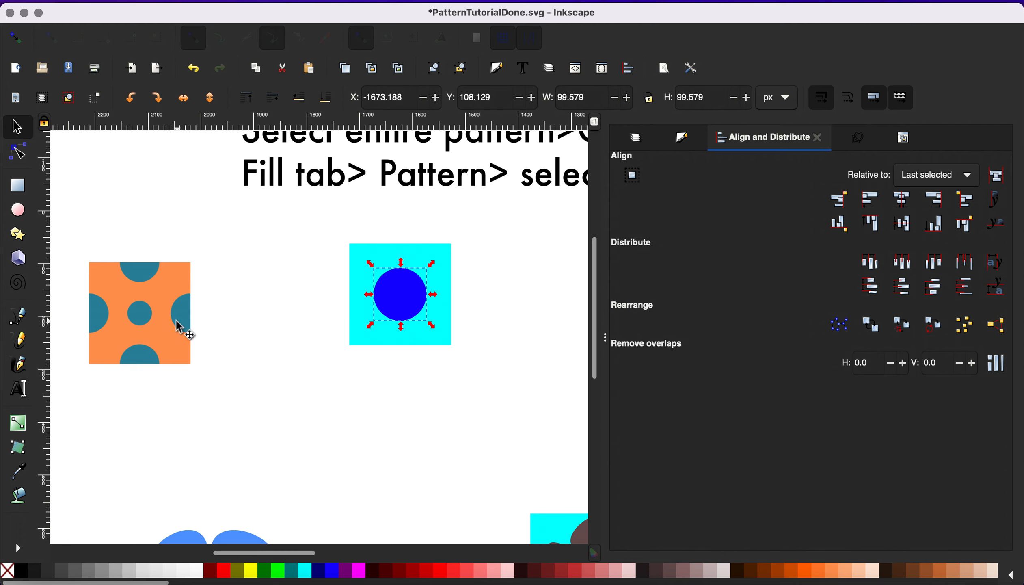
left_click(111, 325)
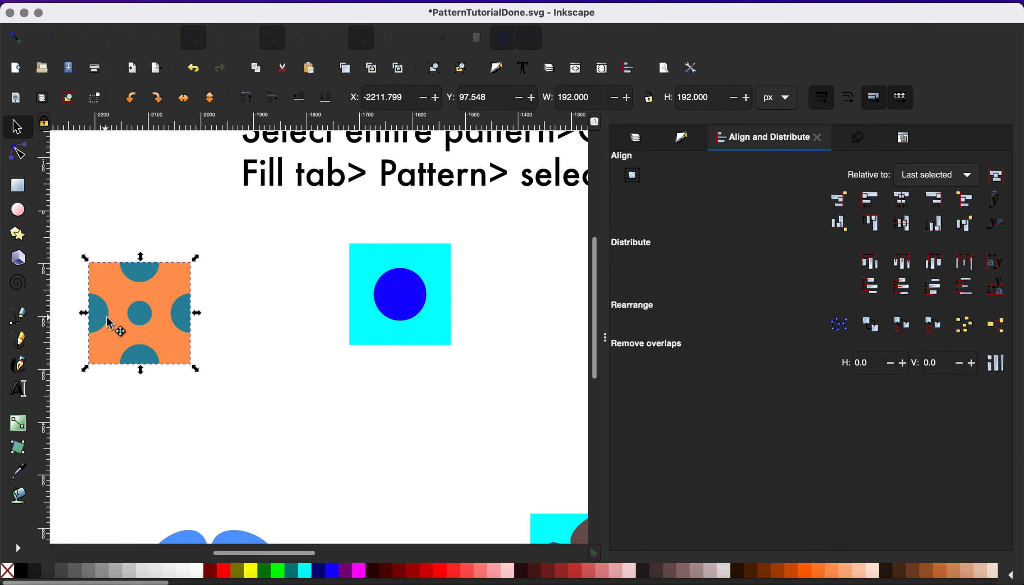
key("ctrl+d")
left_click_drag(107, 318, 212, 317)
left_click(230, 386)
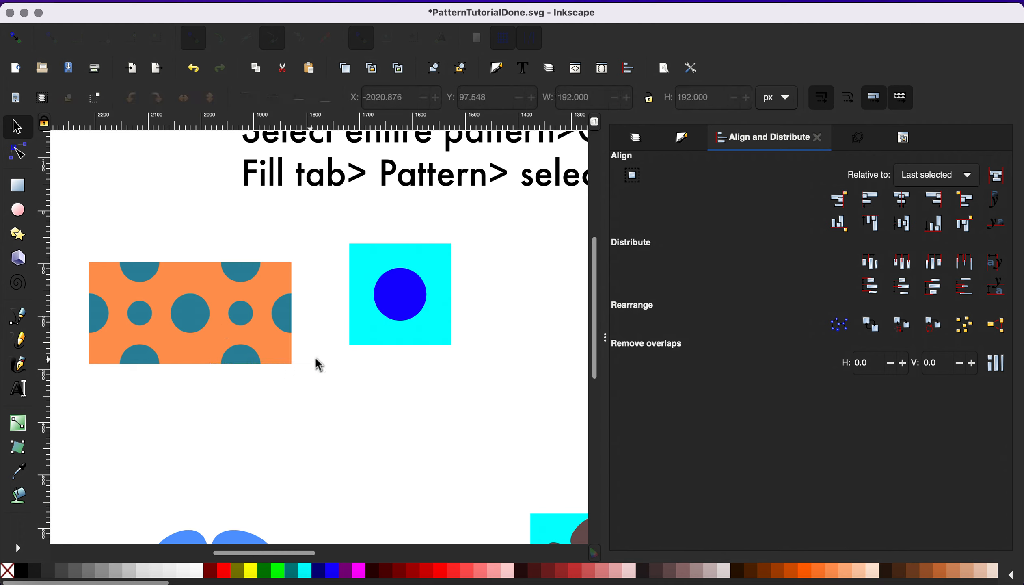
left_click(258, 347)
key("Delete")
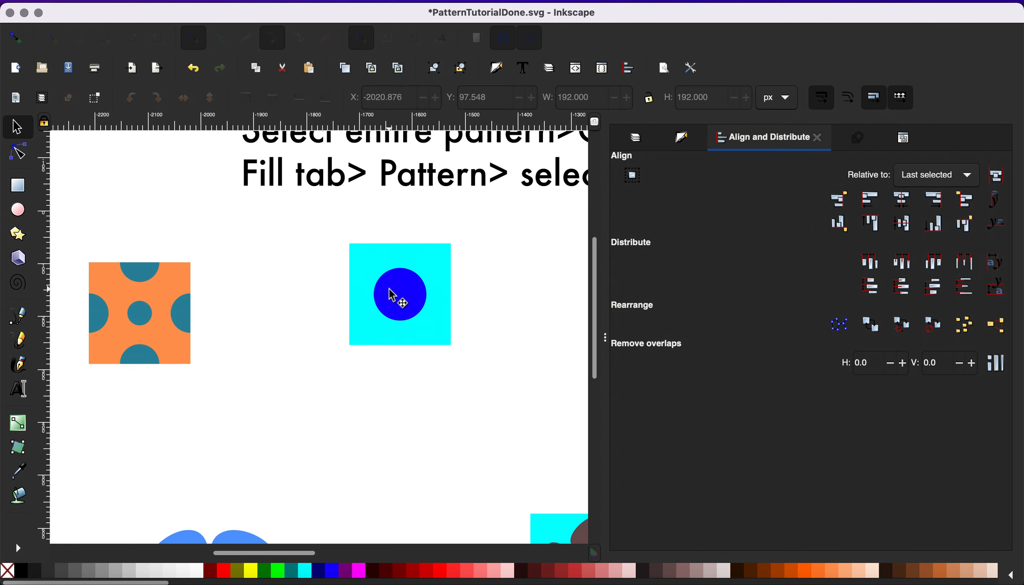
Move the blue circle 1 in left onto the cyan square's left edge and place a duplicate on the right edge
left_click(392, 296)
scroll(392, 296, "right", 3)
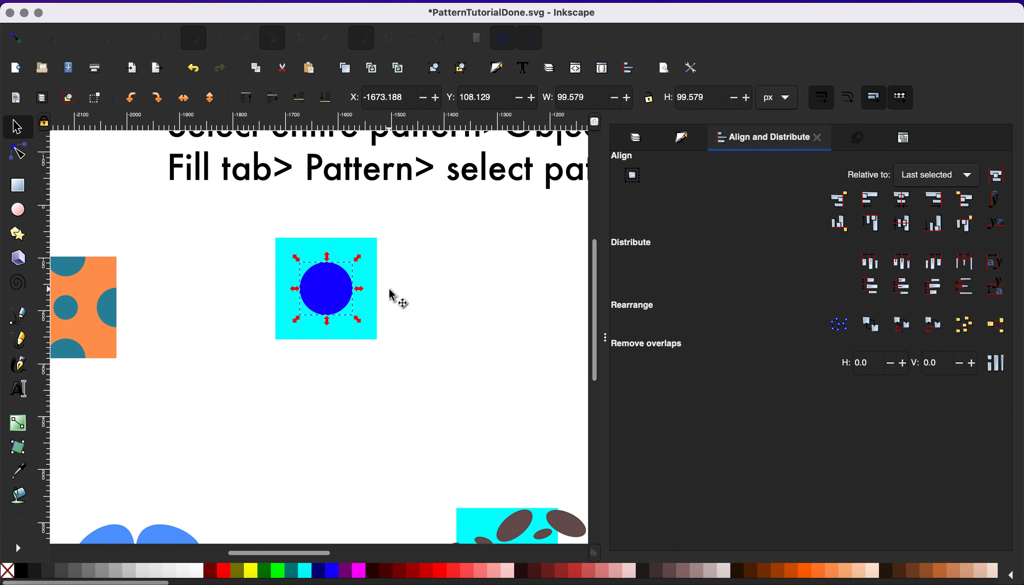
key("Left")
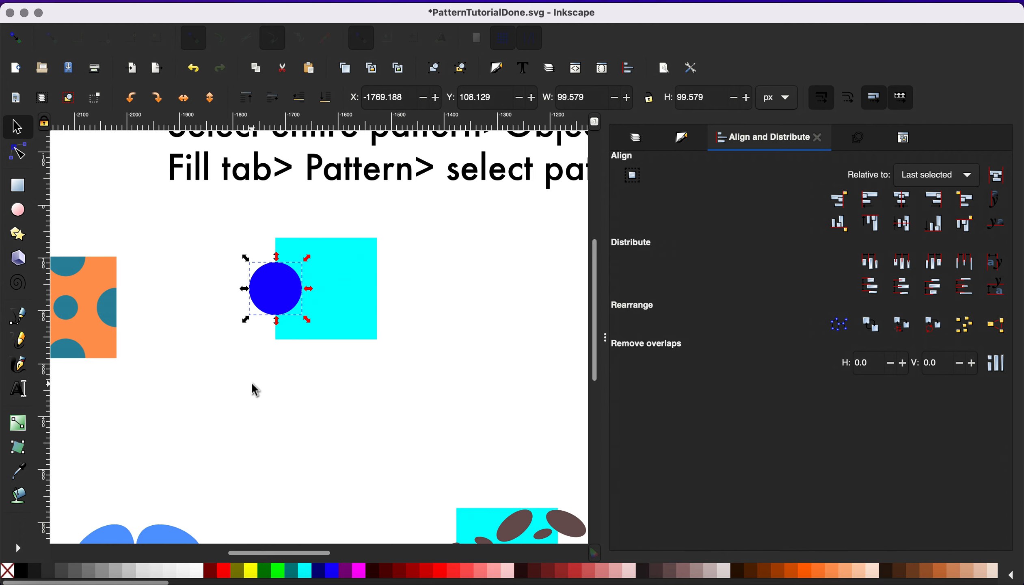
key("ctrl+d")
key("Right")
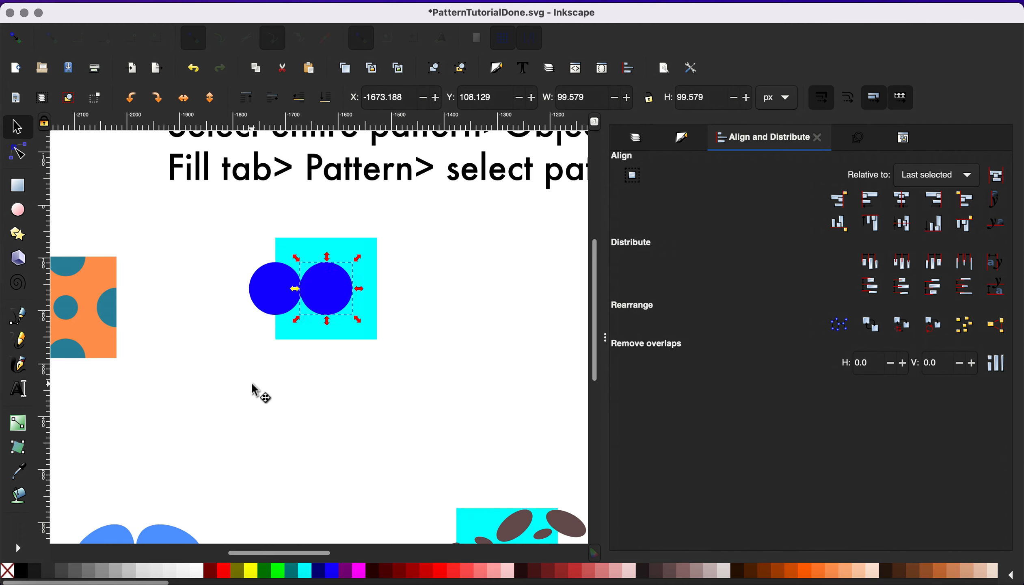
key("Right")
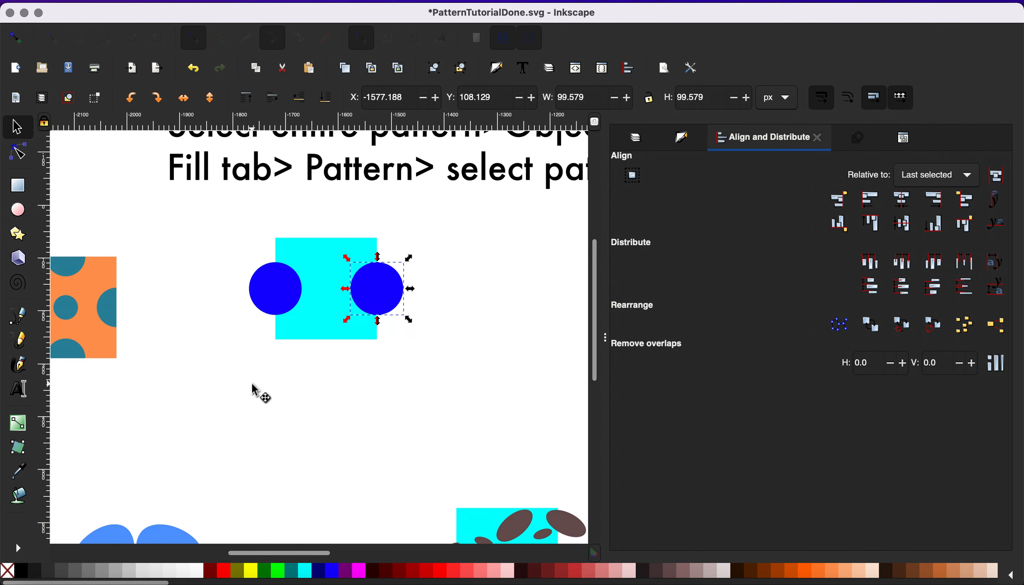
Duplicate the left blue circle and centre copies on the top and bottom edges of the cyan square
left_click(280, 287)
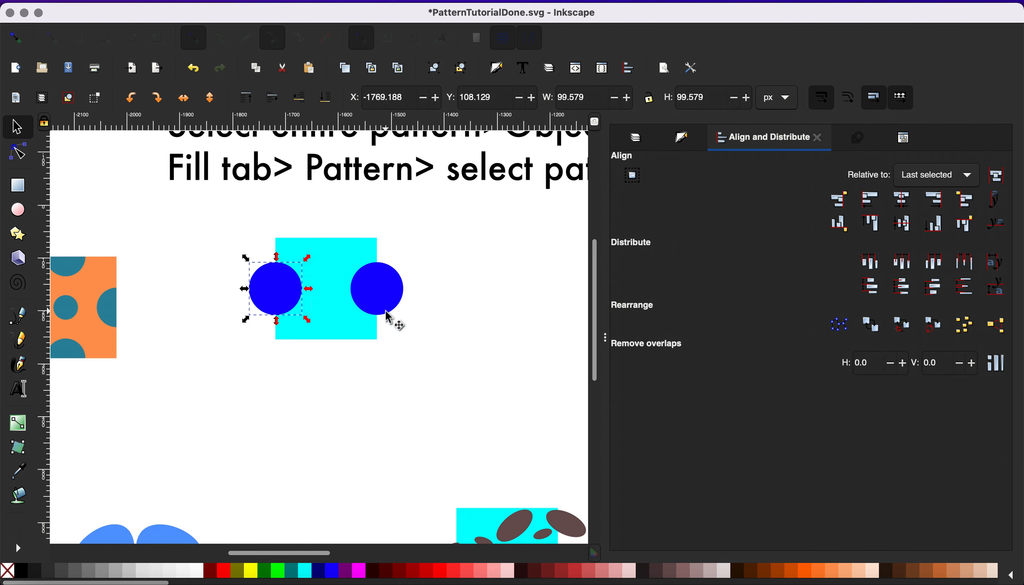
key("ctrl+d")
key("Right")
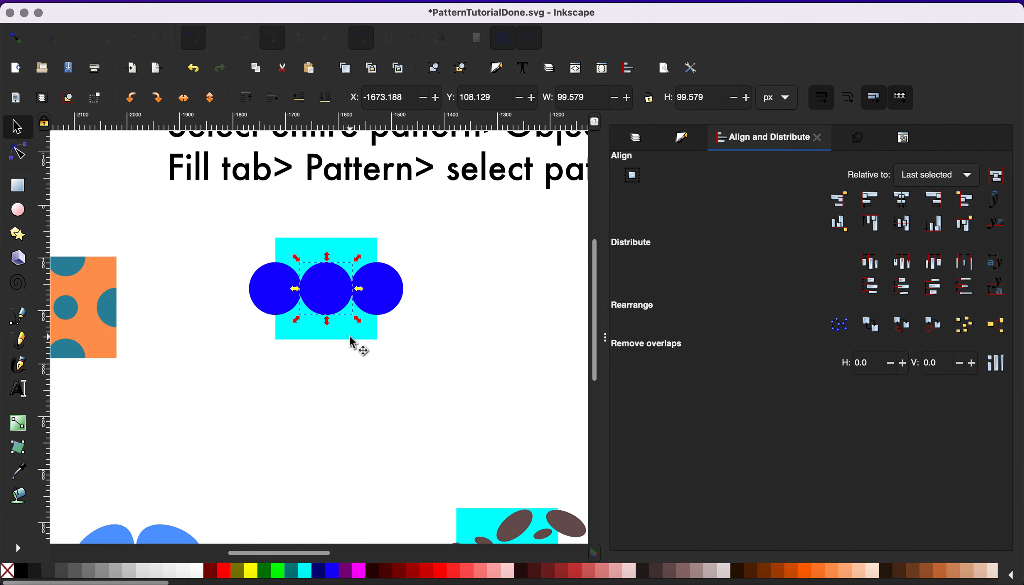
key("Up")
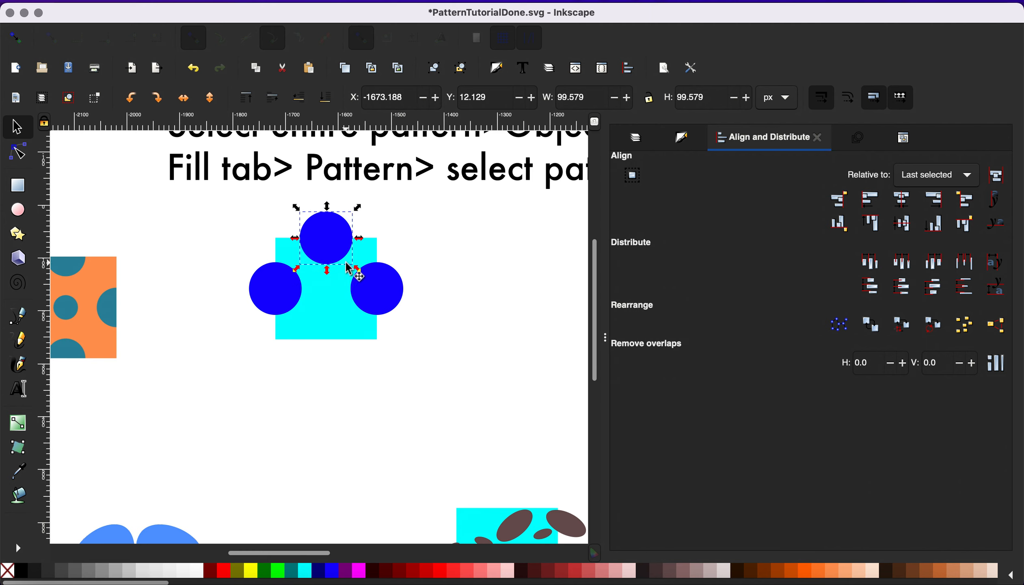
key("ctrl+d")
key("Down")
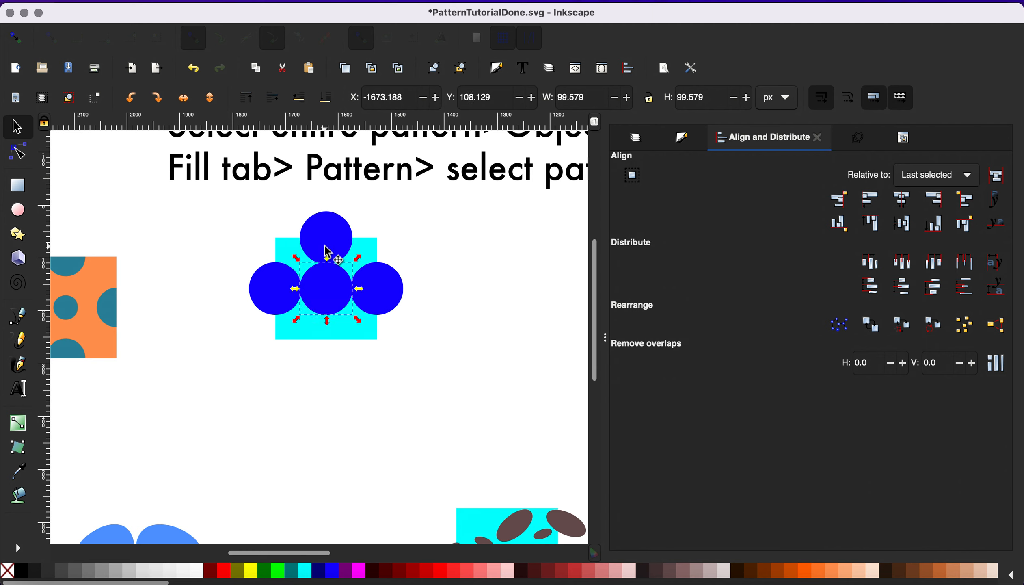
key("Down")
Duplicate the right blue circle into the centre of the cyan square and shrink the copy to about 62 px in diameter
left_click(472, 327)
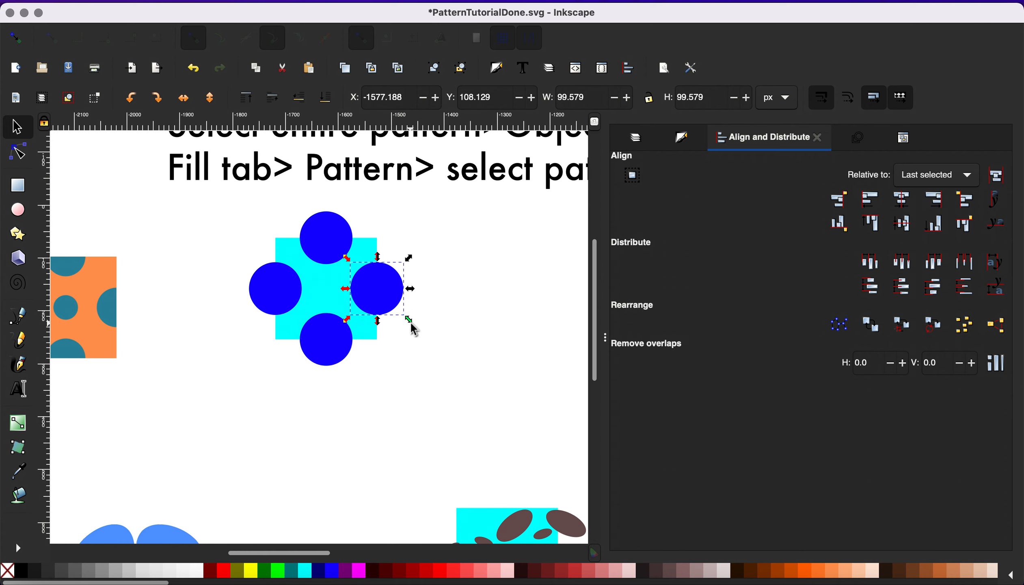
key("Left")
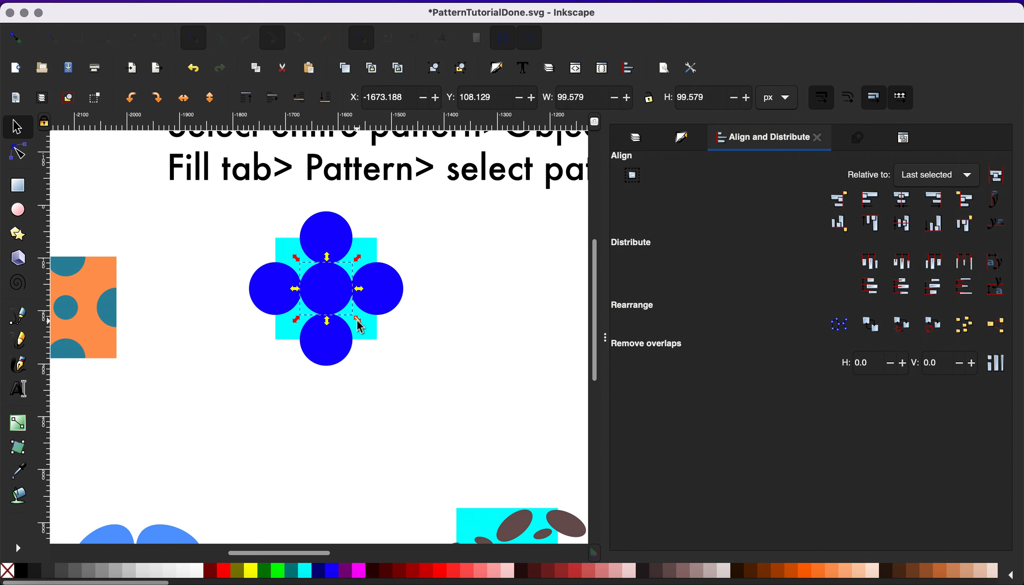
left_click_drag(358, 325, 348, 314)
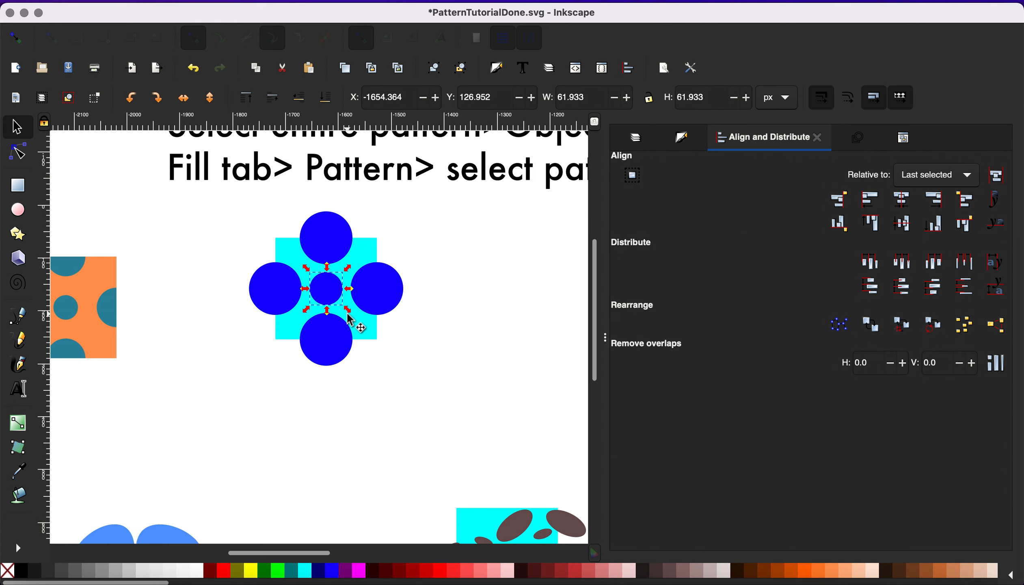
Lower the cyan square's overlapping circles beneath it by raising the square to the top of the stack
scroll(350, 320, "up", 1)
scroll(392, 301, "up", 1)
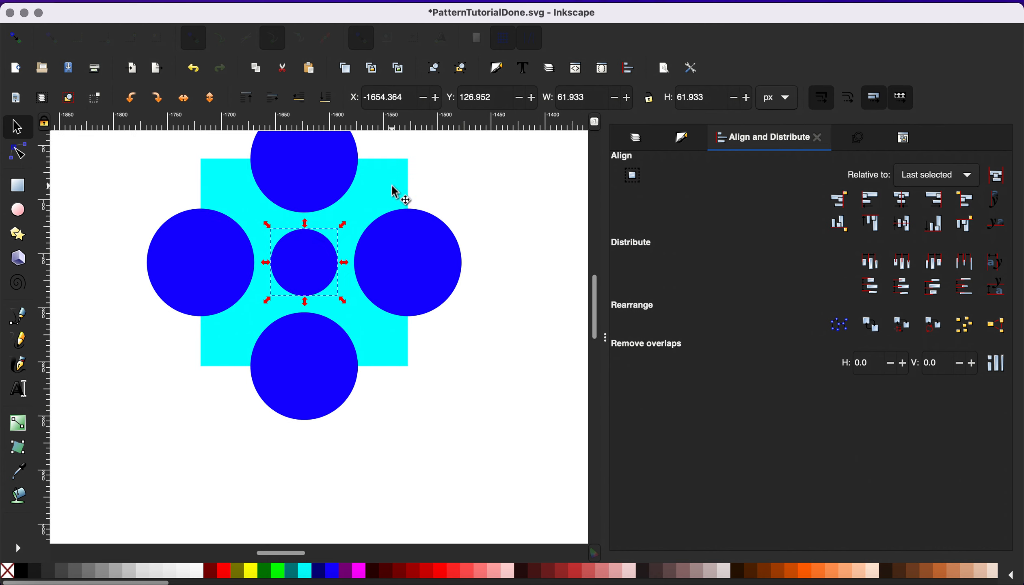
scroll(391, 187, "down", 1)
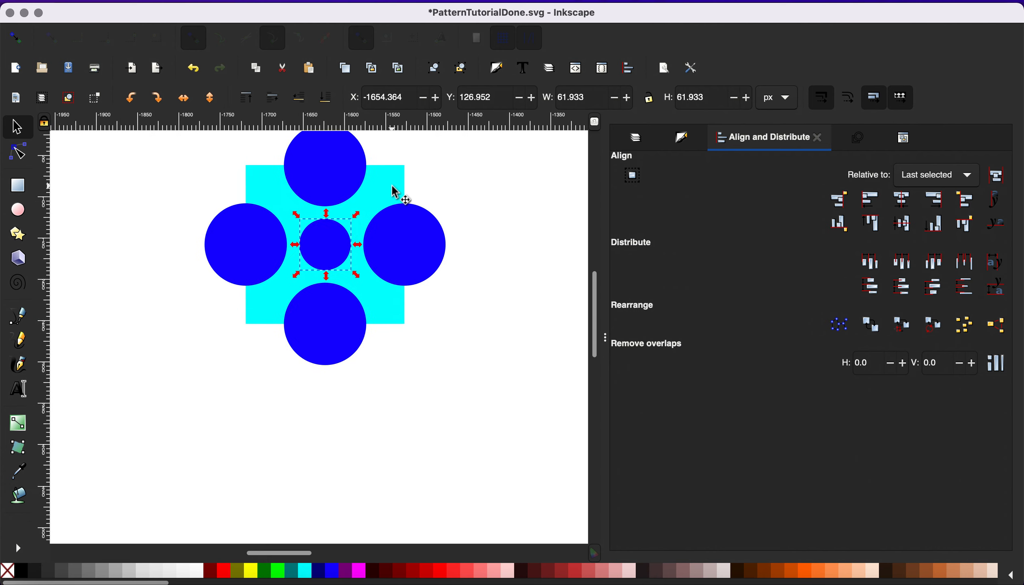
scroll(393, 191, "up", 3)
scroll(393, 191, "left", 2)
scroll(393, 190, "down", 2)
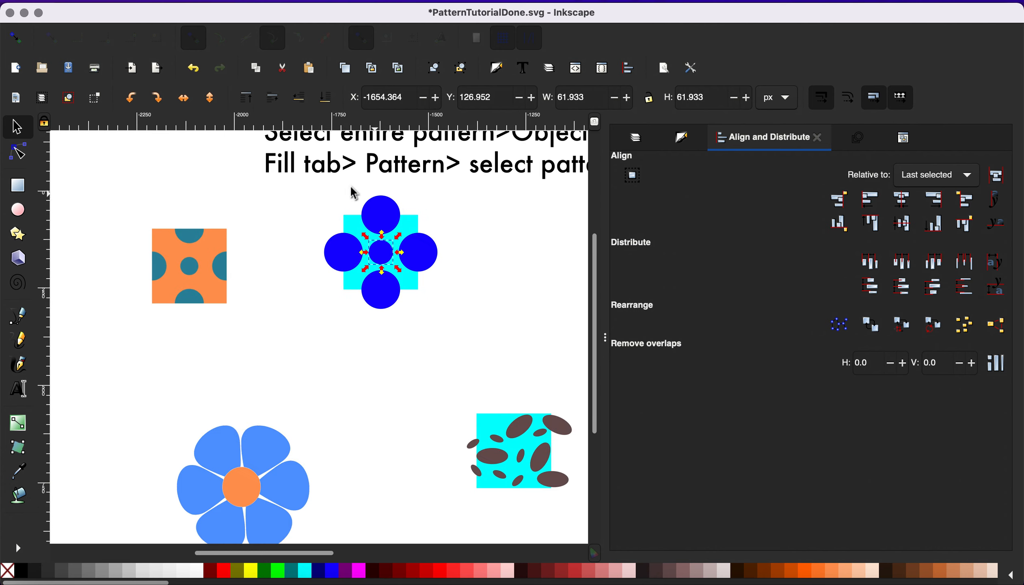
scroll(350, 187, "right", 4)
scroll(351, 186, "up", 2)
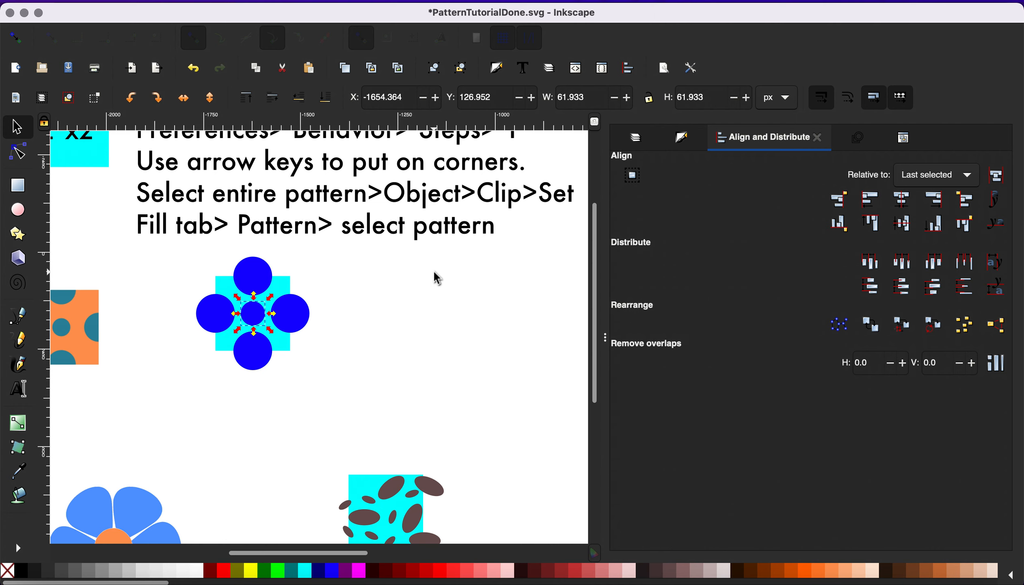
left_click(296, 308)
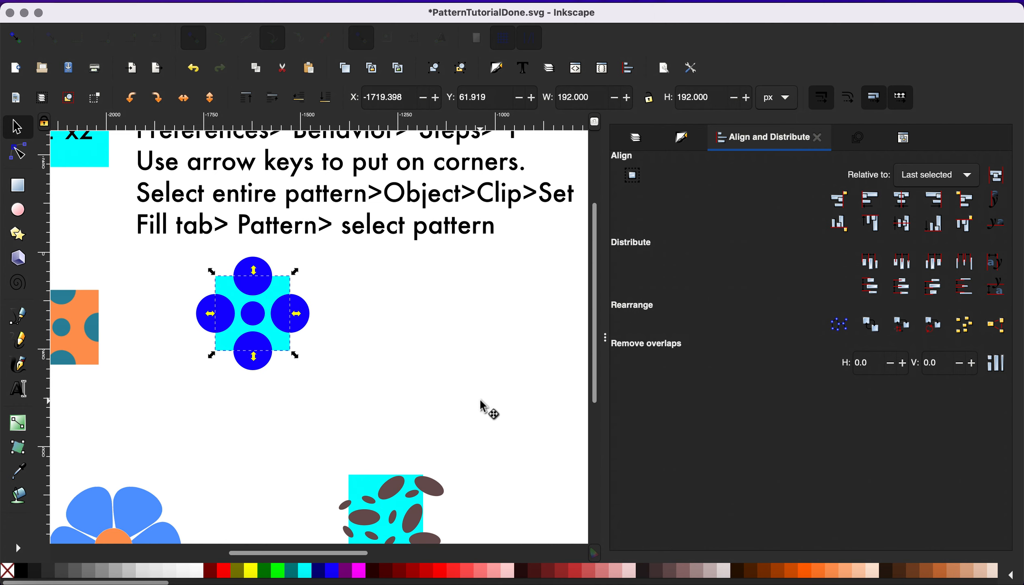
key("End")
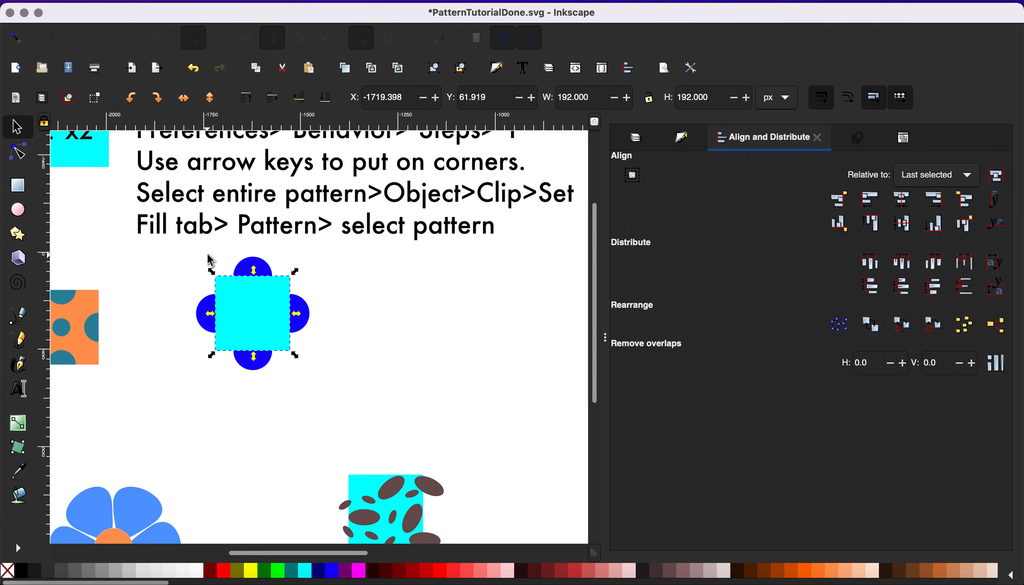
Select the cyan square with all five blue circles and set the square as their clip
left_click_drag(180, 262, 333, 388)
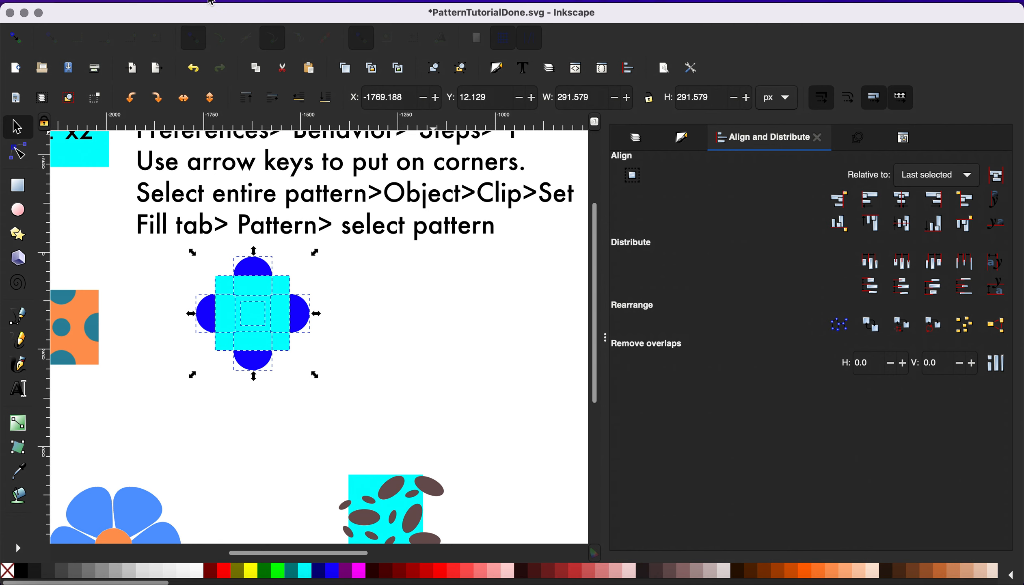
left_click(237, 2)
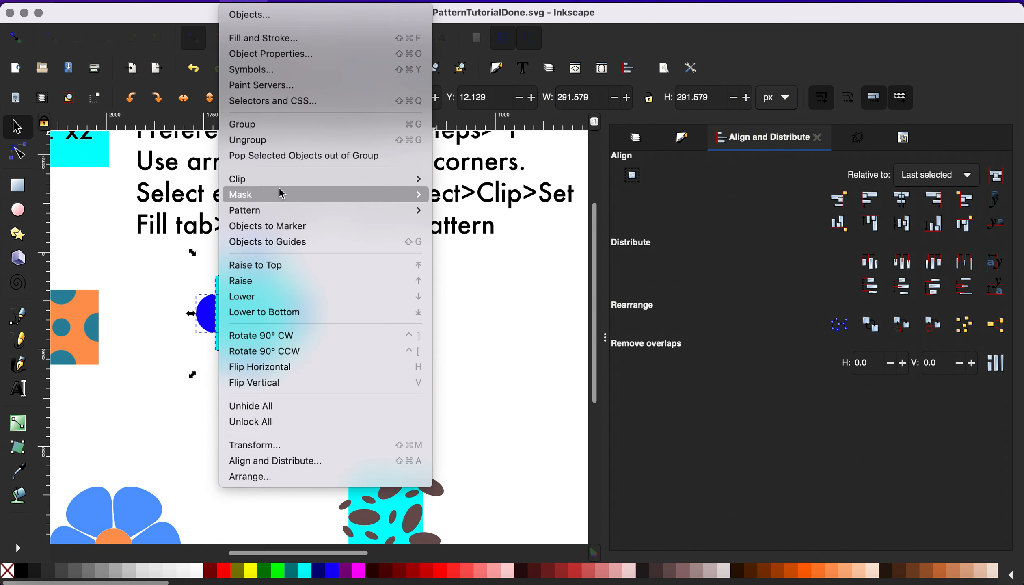
mouse_move(323, 179)
left_click(492, 186)
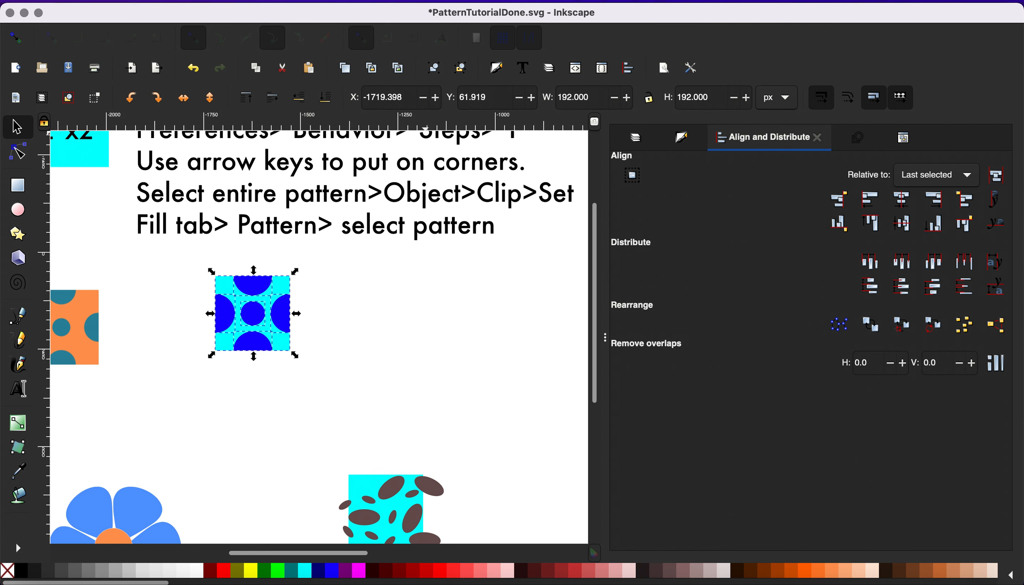
Convert the clipped cyan tile with blue dots into a pattern
left_click(146, 2)
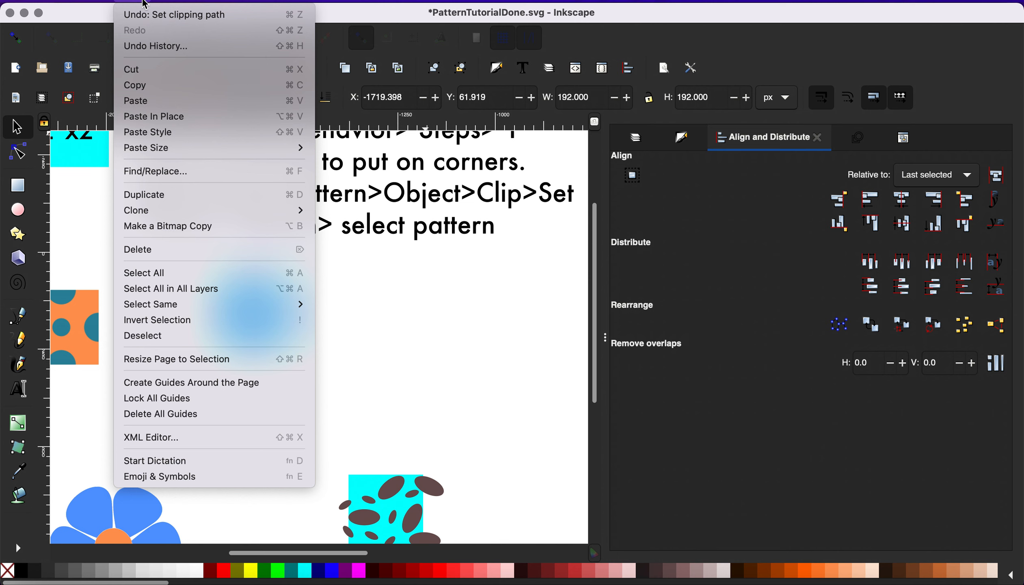
mouse_move(237, 2)
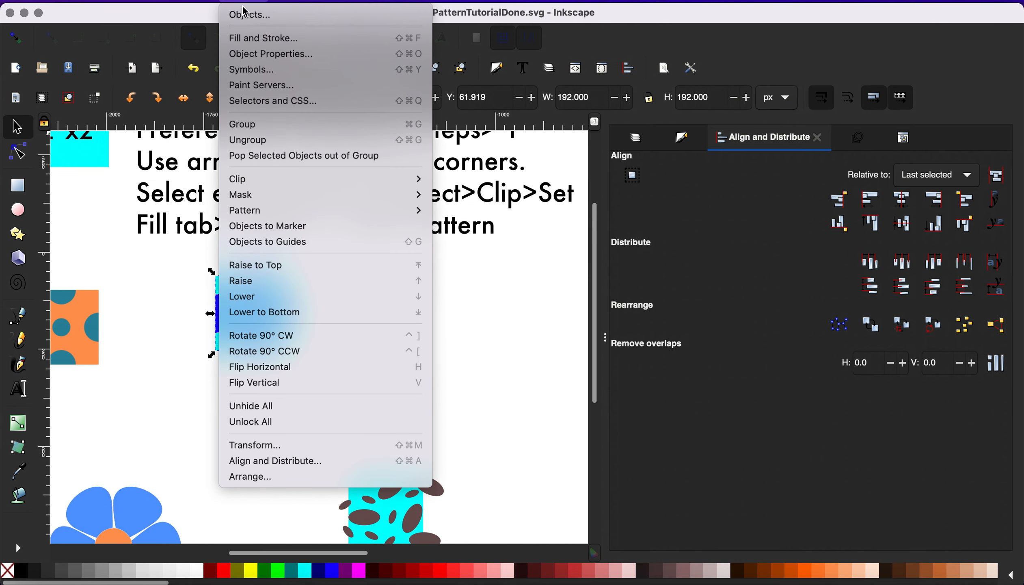
mouse_move(284, 211)
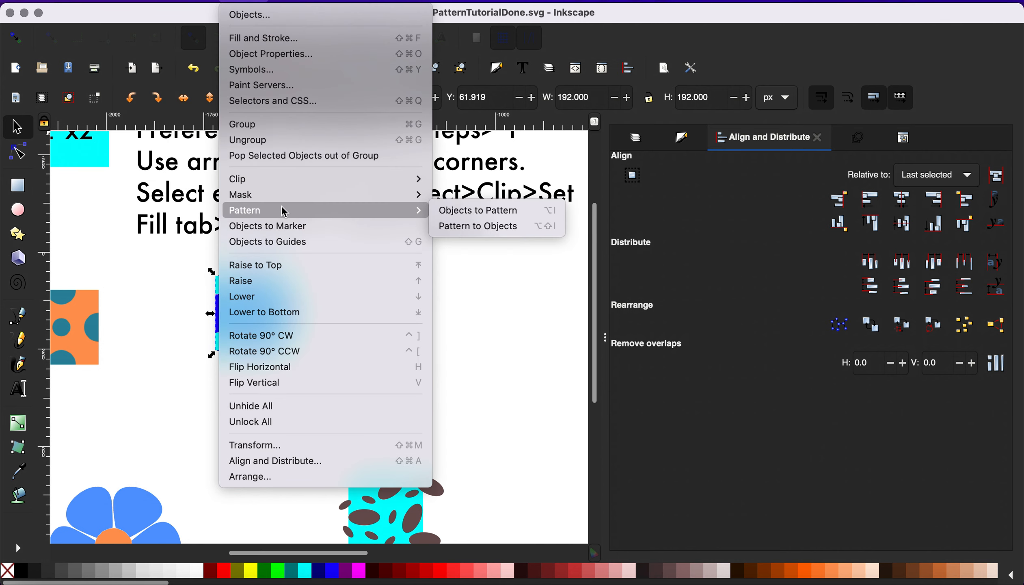
left_click(517, 211)
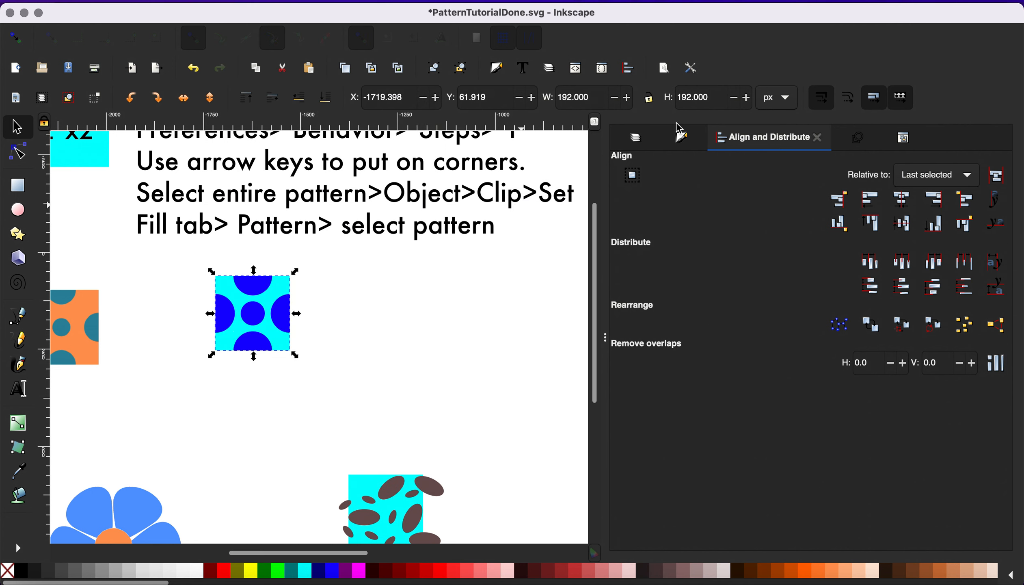
Draw a rectangle about 380 by 501 px beside the dotted tile and fill it with pattern56431
left_click(682, 138)
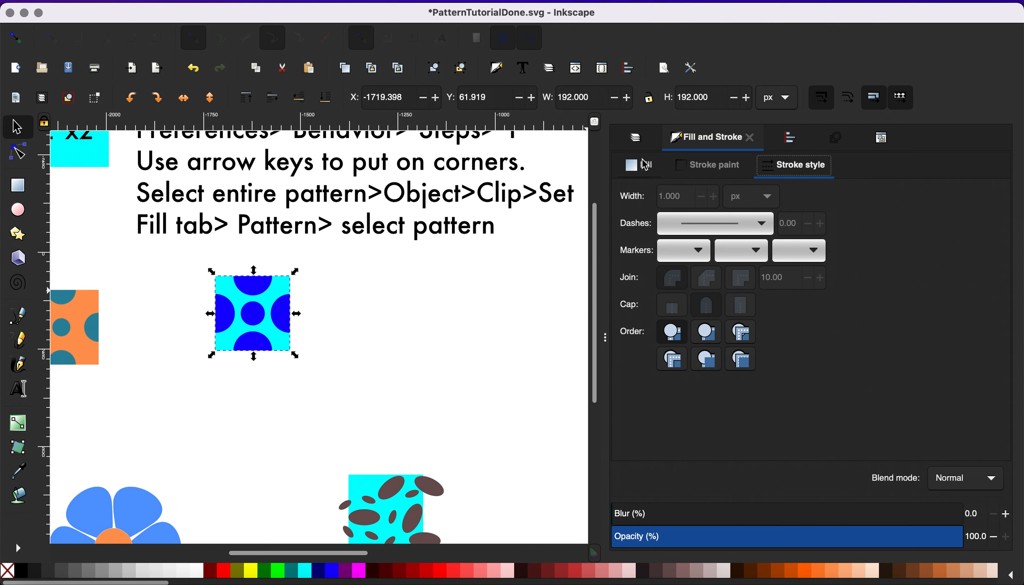
left_click(645, 165)
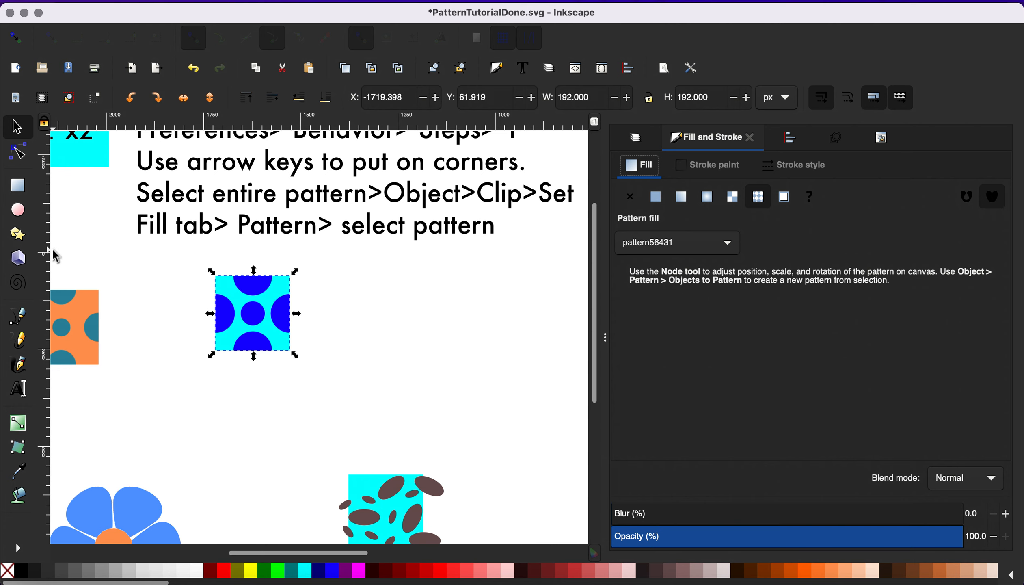
left_click(18, 185)
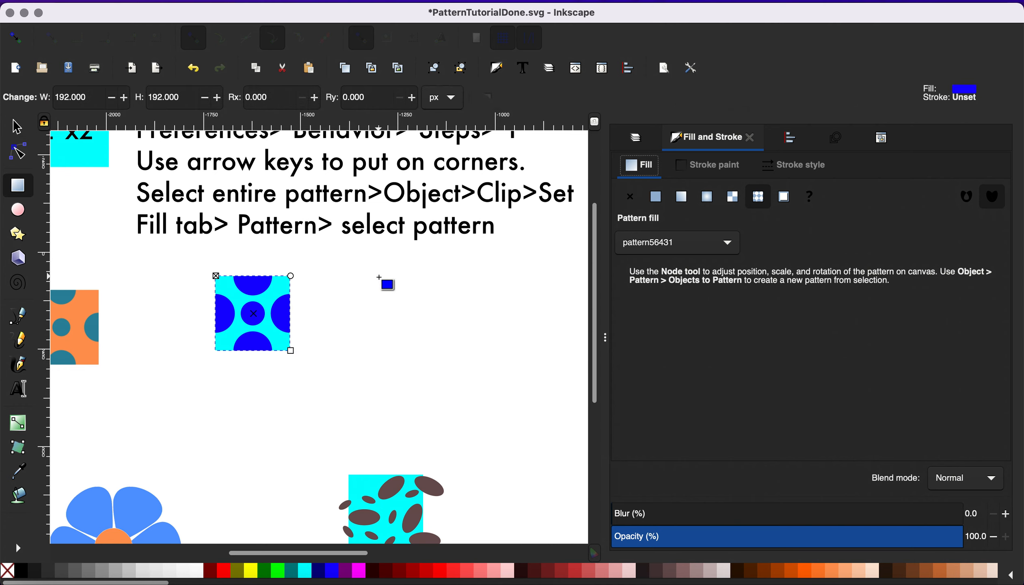
left_click_drag(377, 275, 527, 471)
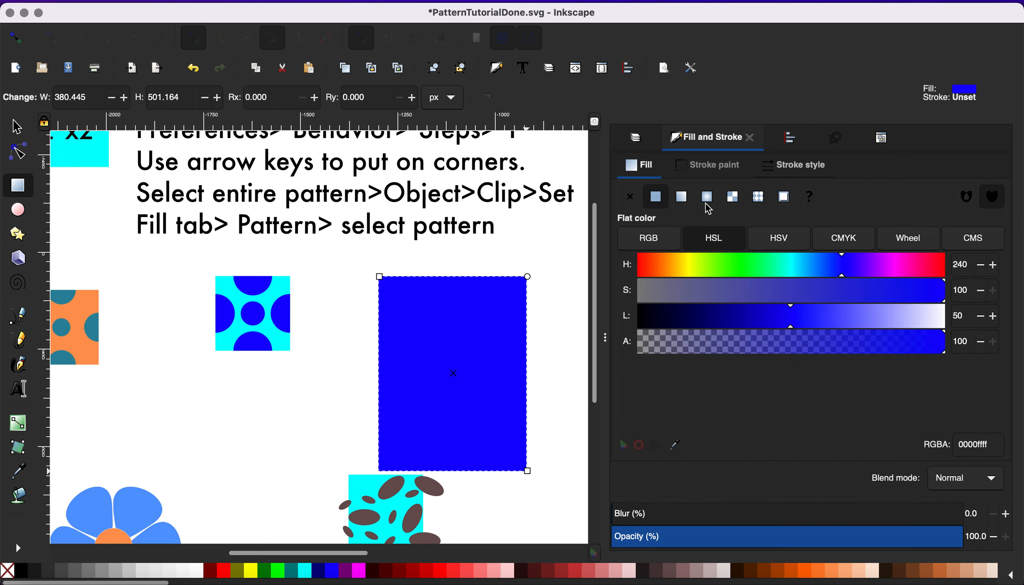
left_click(758, 197)
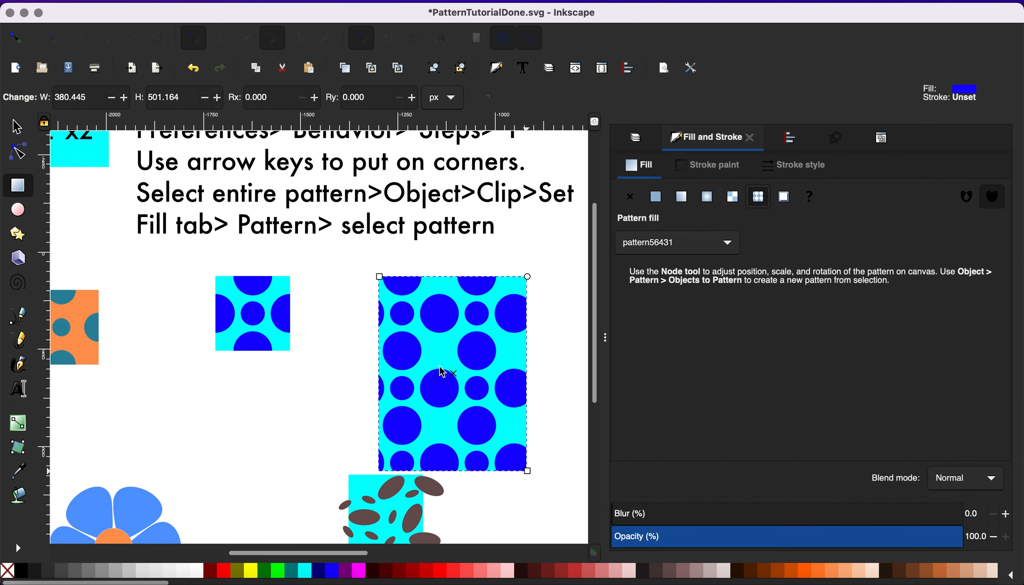
left_click(655, 244)
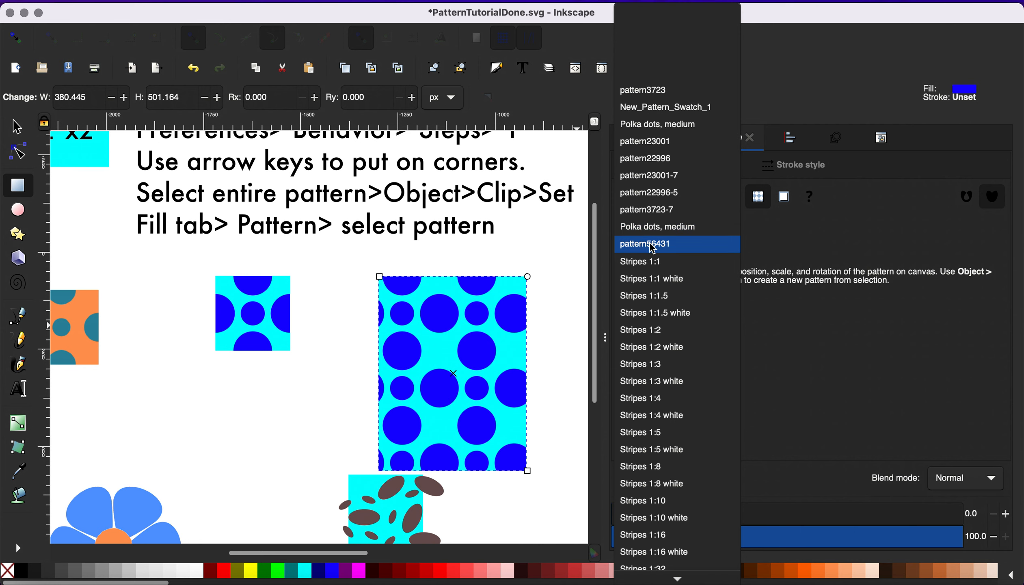
left_click(658, 244)
Fill the yellow vase in the still-life with the blue-dot pattern, pattern56431
scroll(506, 304, "down", 3)
scroll(506, 304, "right", 7)
scroll(506, 304, "down", 3)
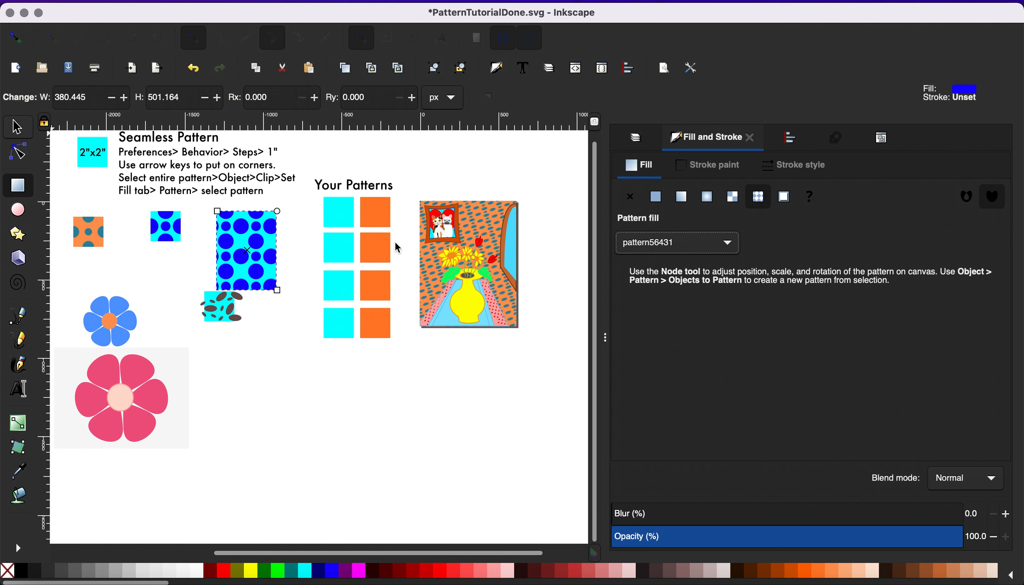
key("s")
scroll(429, 264, "up", 2)
scroll(431, 277, "right", 5)
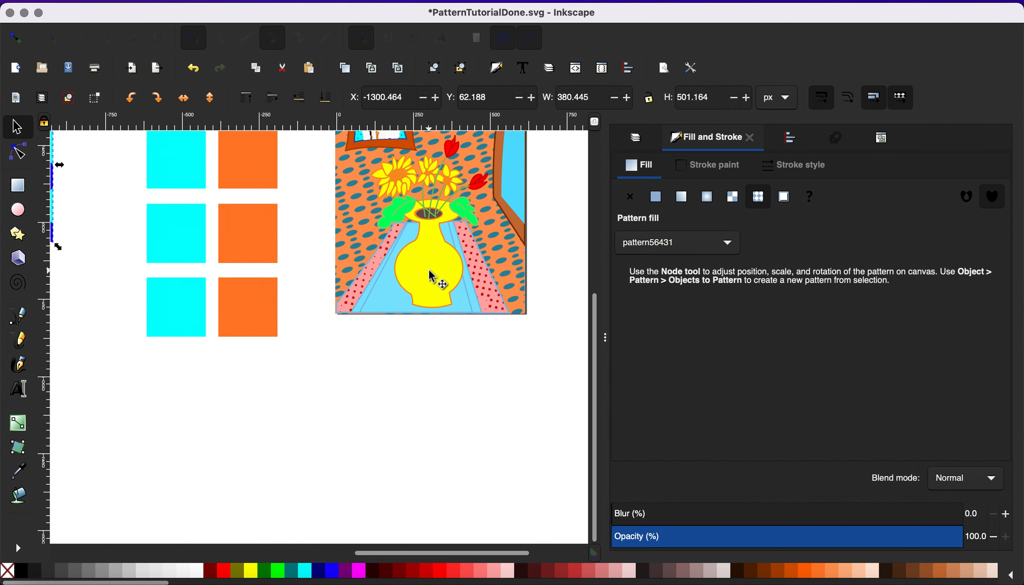
left_click(431, 275)
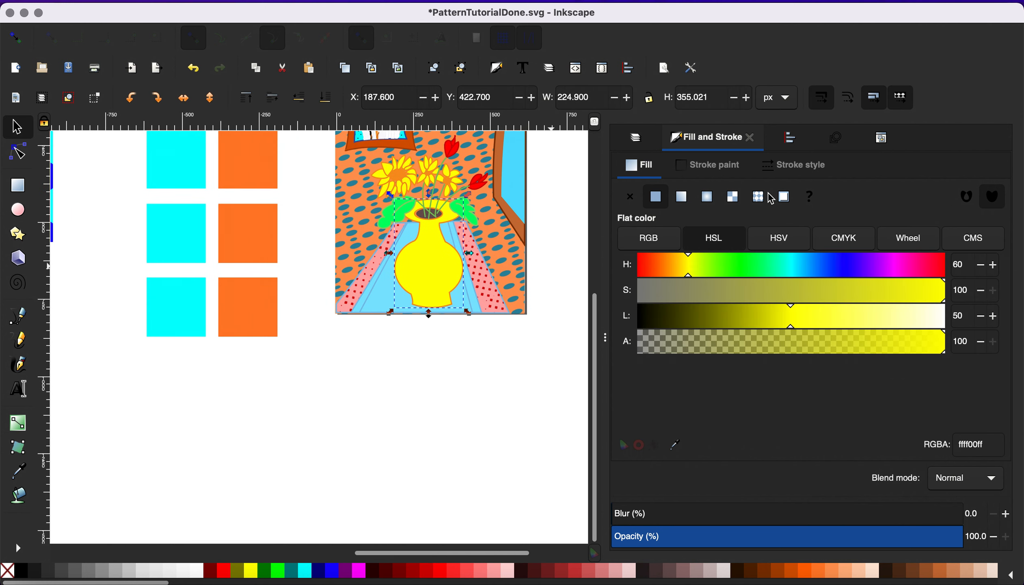
left_click(758, 198)
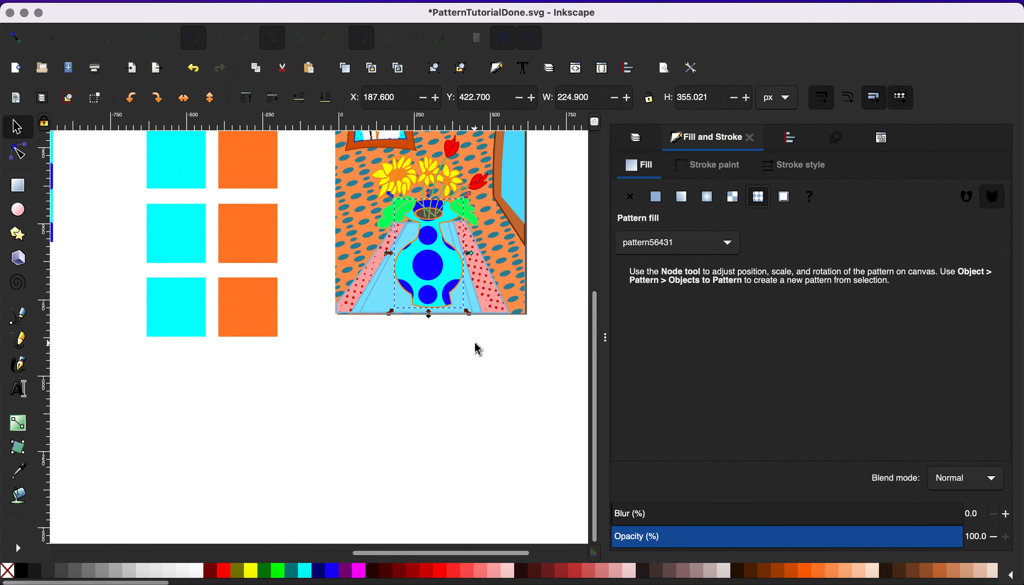
Scale down and rotate the vase's dot pattern using the on-canvas pattern handles beside the original tile
scroll(476, 347, "down", 2)
scroll(455, 313, "up", 3)
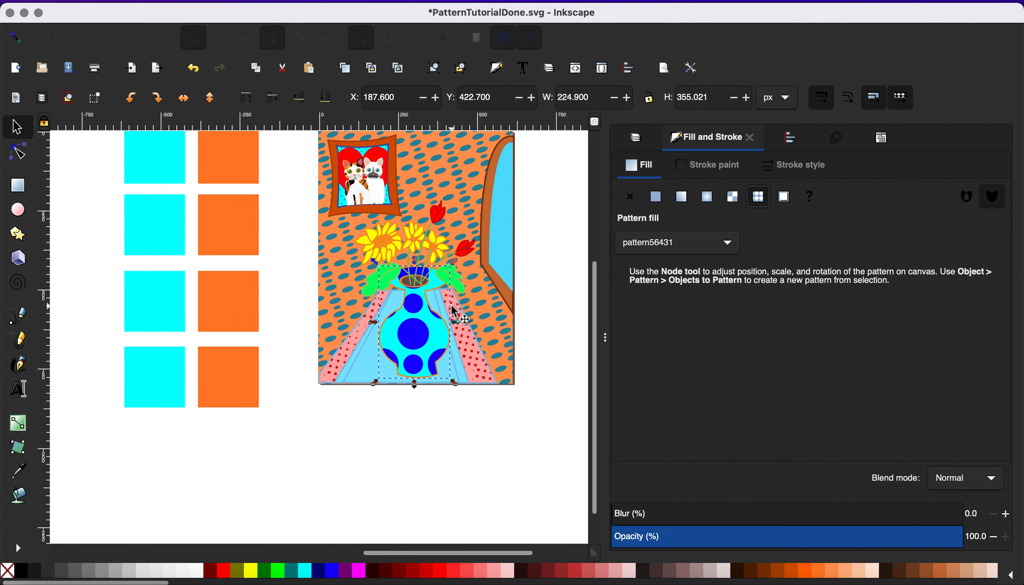
scroll(291, 293, "left", 5)
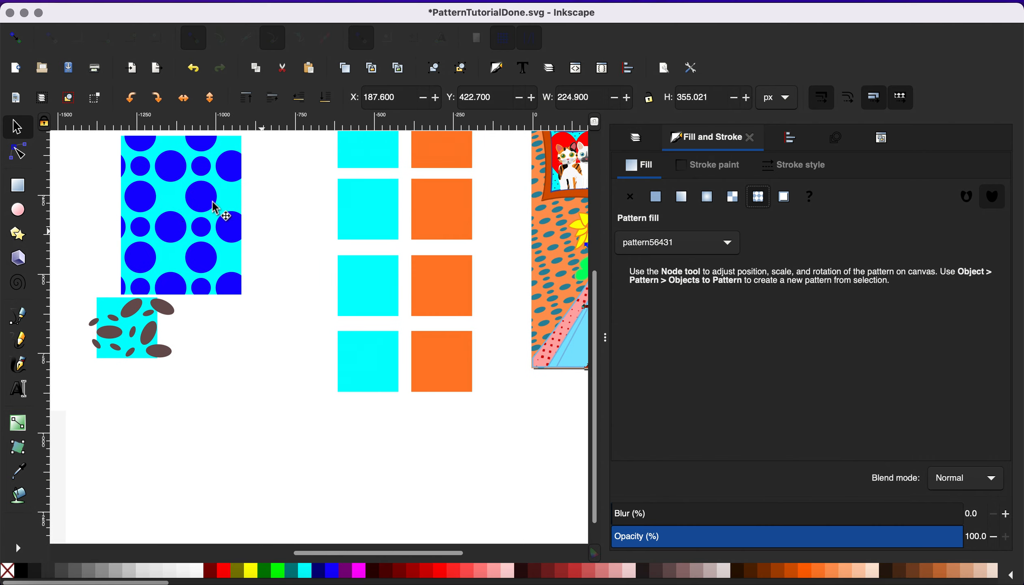
scroll(175, 272, "right", 7)
scroll(175, 266, "right", 2)
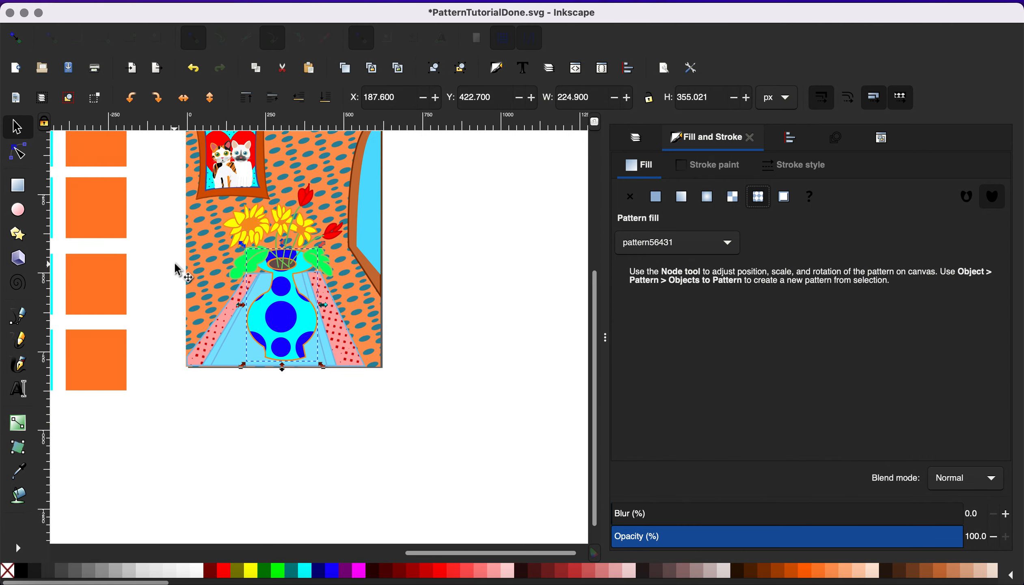
scroll(175, 266, "down", 2)
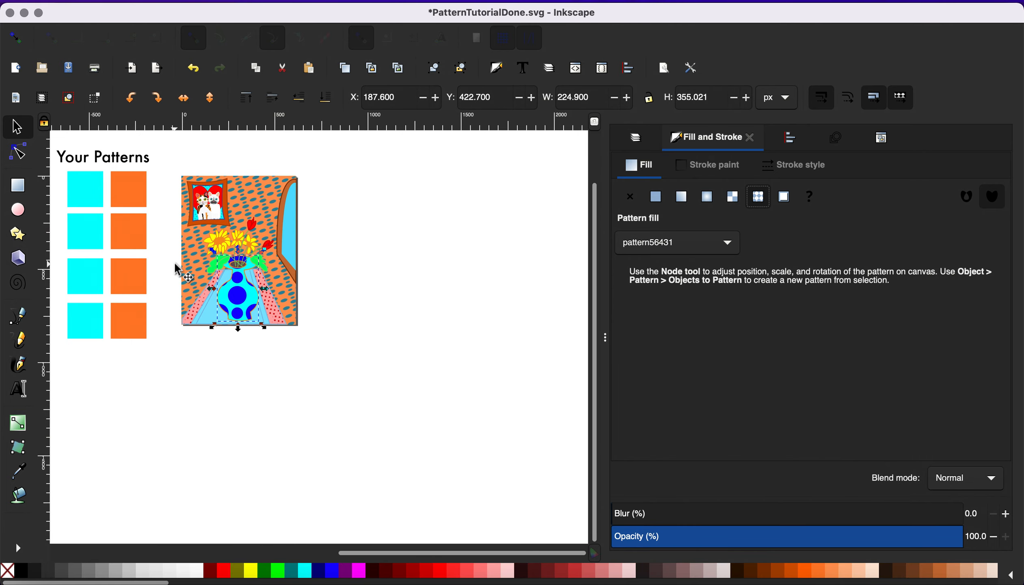
left_click(18, 152)
scroll(217, 292, "left", 3)
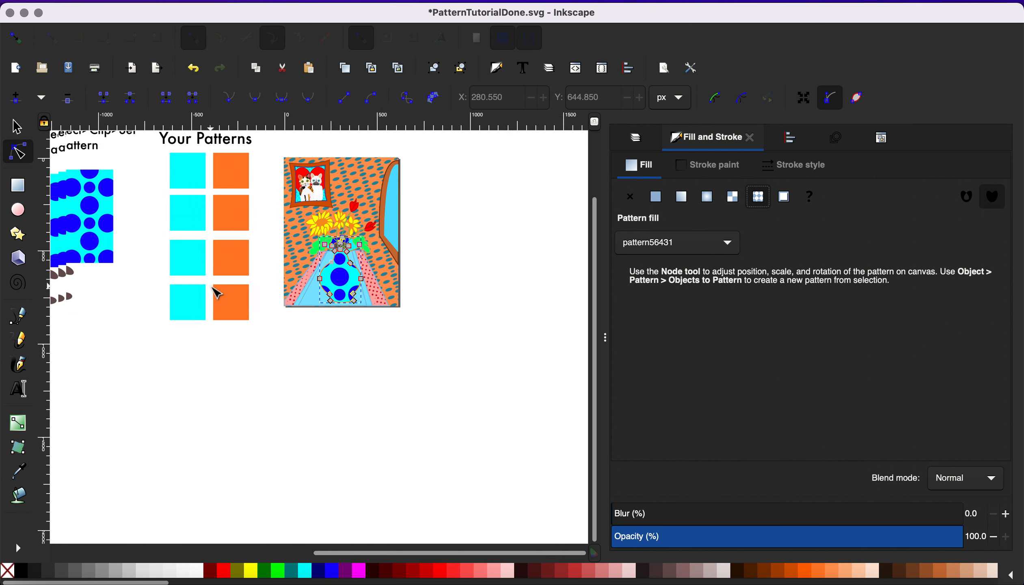
scroll(217, 292, "left", 1)
scroll(384, 273, "down", 1)
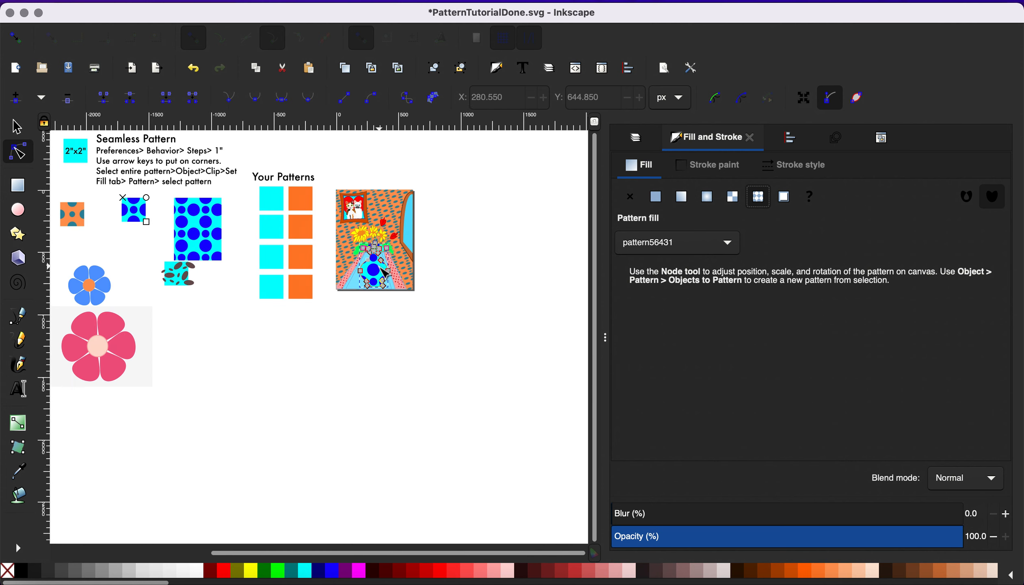
scroll(384, 274, "down", 1)
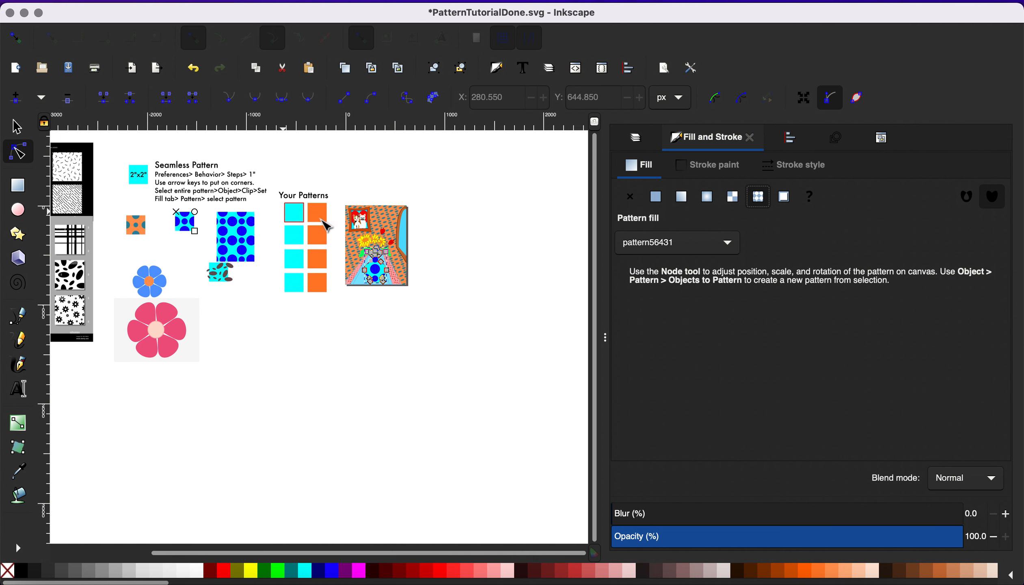
scroll(330, 227, "up", 1)
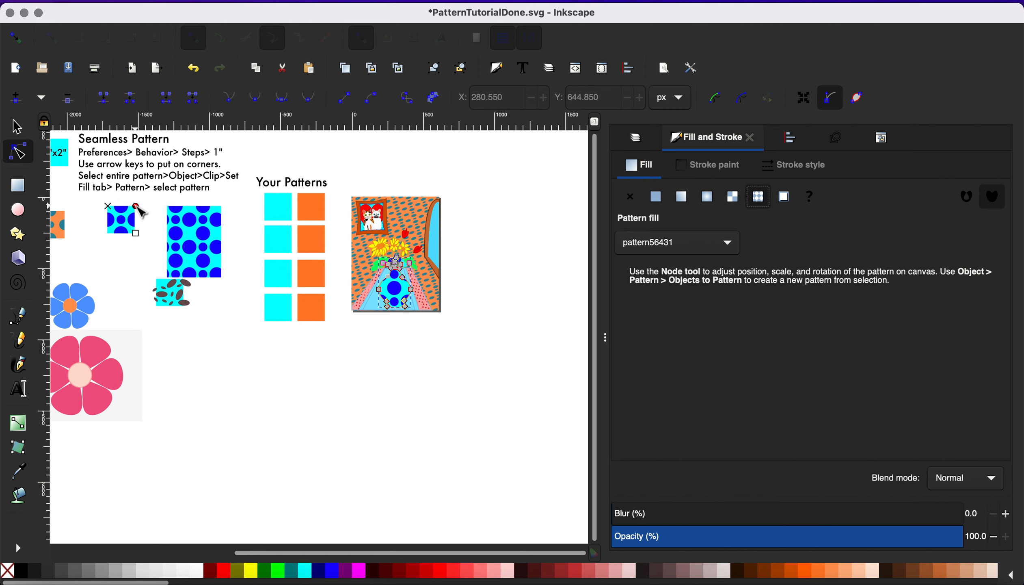
mouse_move(140, 207)
left_mouse_down()
mouse_move(148, 227)
mouse_move(121, 245)
mouse_move(155, 200)
mouse_move(136, 196)
mouse_move(146, 199)
mouse_move(147, 229)
mouse_move(131, 223)
left_mouse_up()
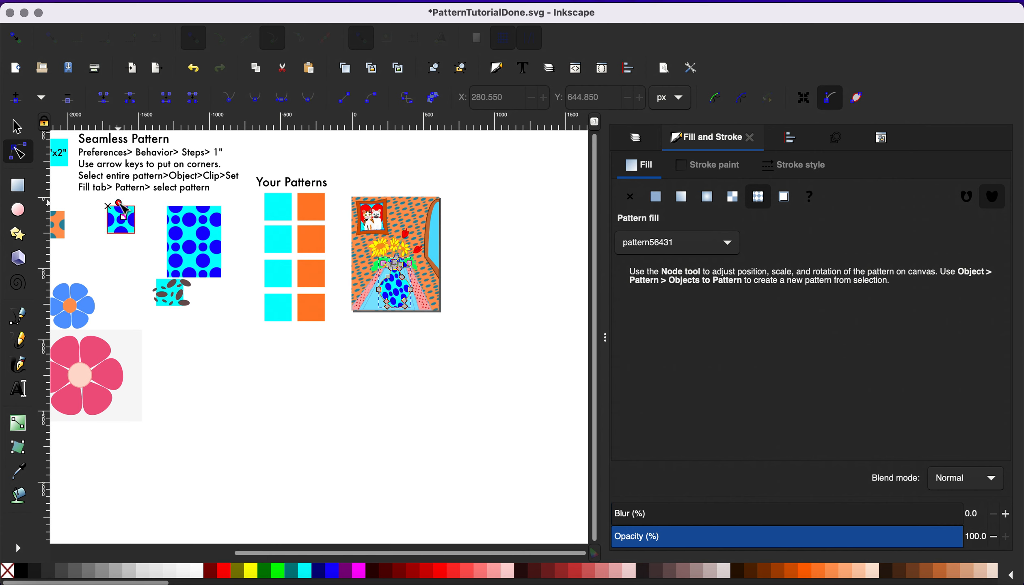
left_click_drag(120, 203, 117, 199)
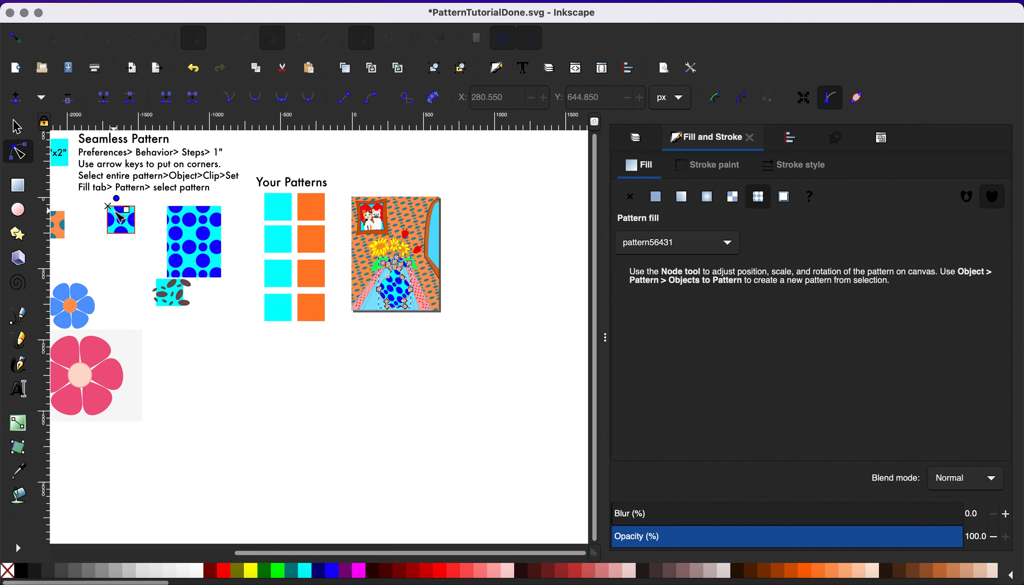
Shift the origin of the vase's pattern beside the original tile and rescale the dots to a small, even size, then deselect the vase
left_click_drag(109, 207, 146, 223)
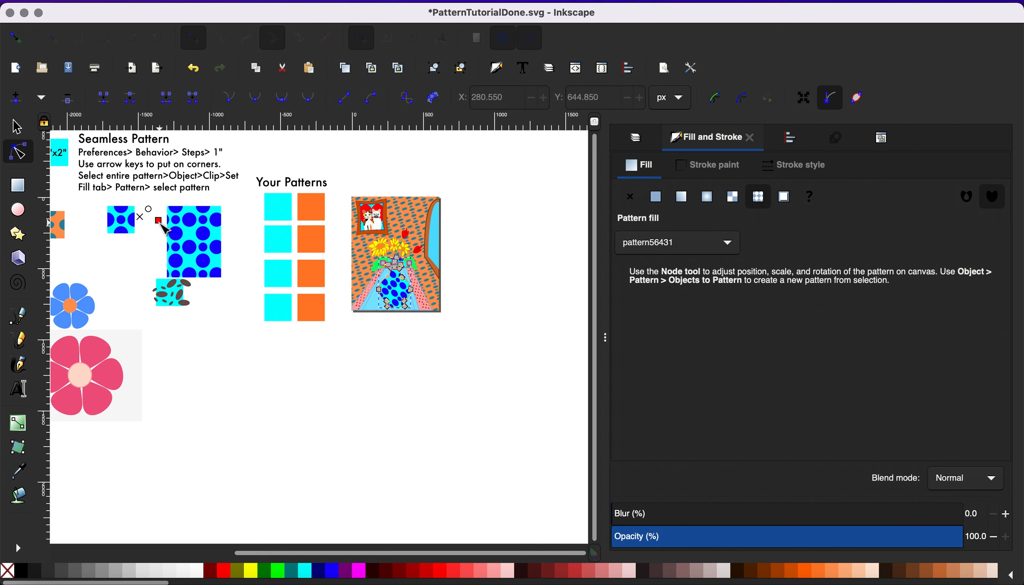
left_click_drag(161, 232, 155, 236)
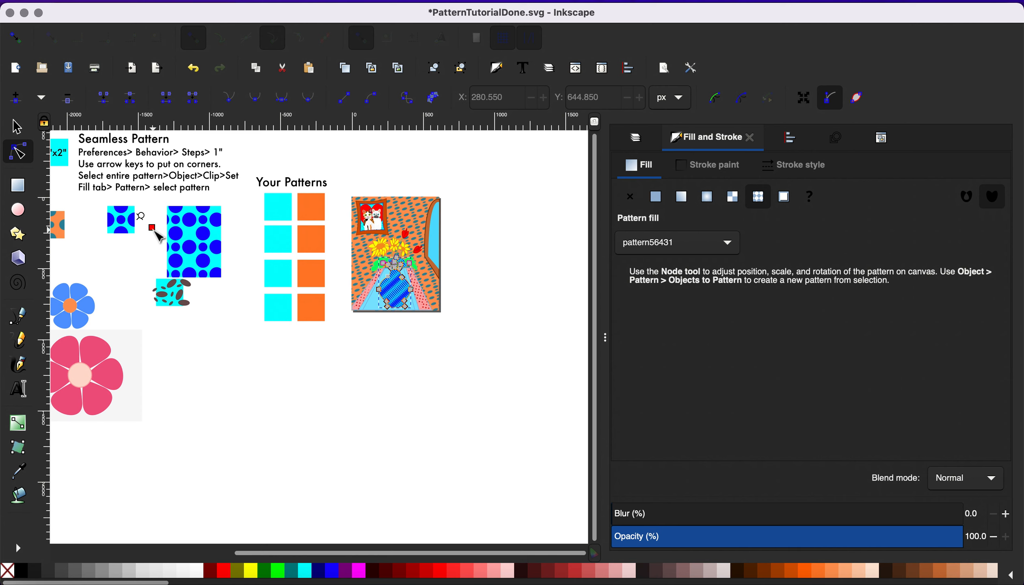
left_click_drag(155, 230, 155, 221)
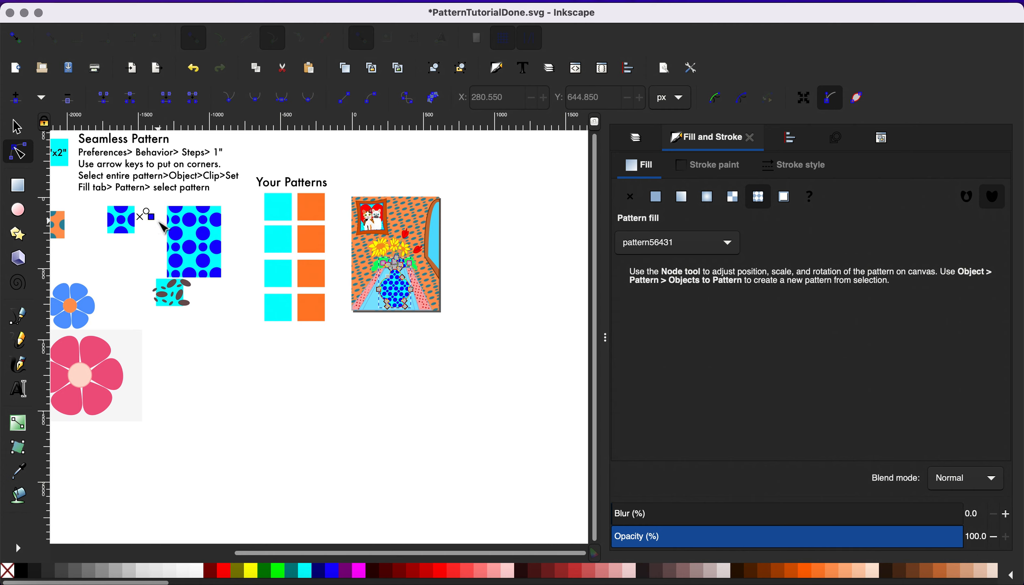
left_click_drag(157, 224, 156, 224)
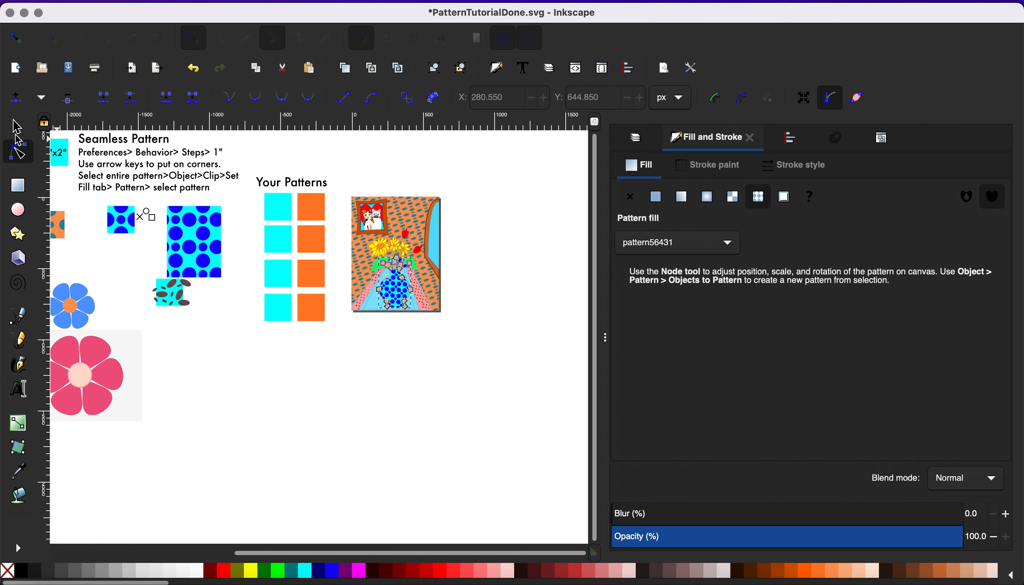
left_click(16, 127)
left_click(370, 404)
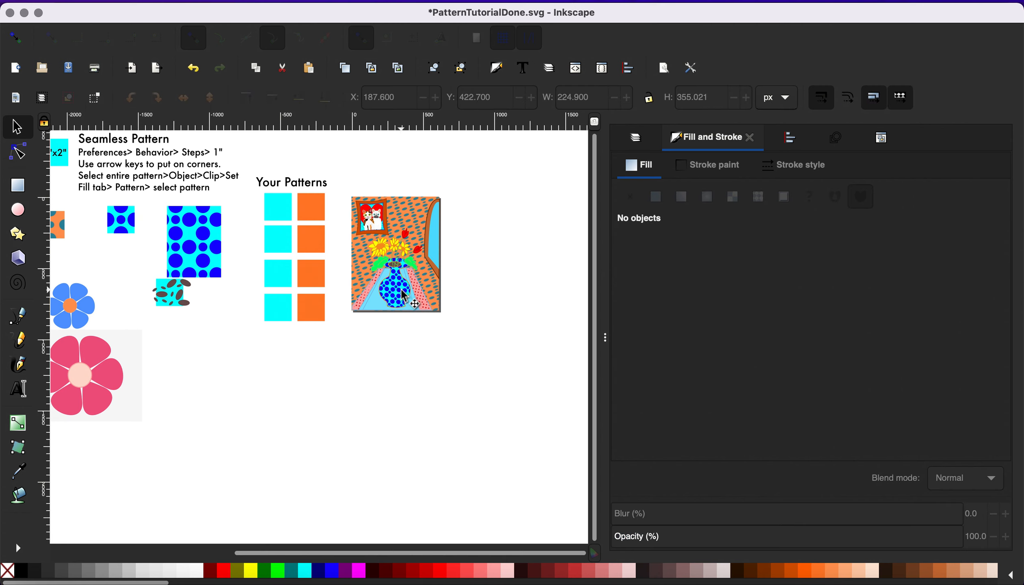
Recolour the brown ellipse of the vase's opening with the blue (0000ff) sampled from the vase's dots
scroll(402, 292, "up", 3, "ctrl")
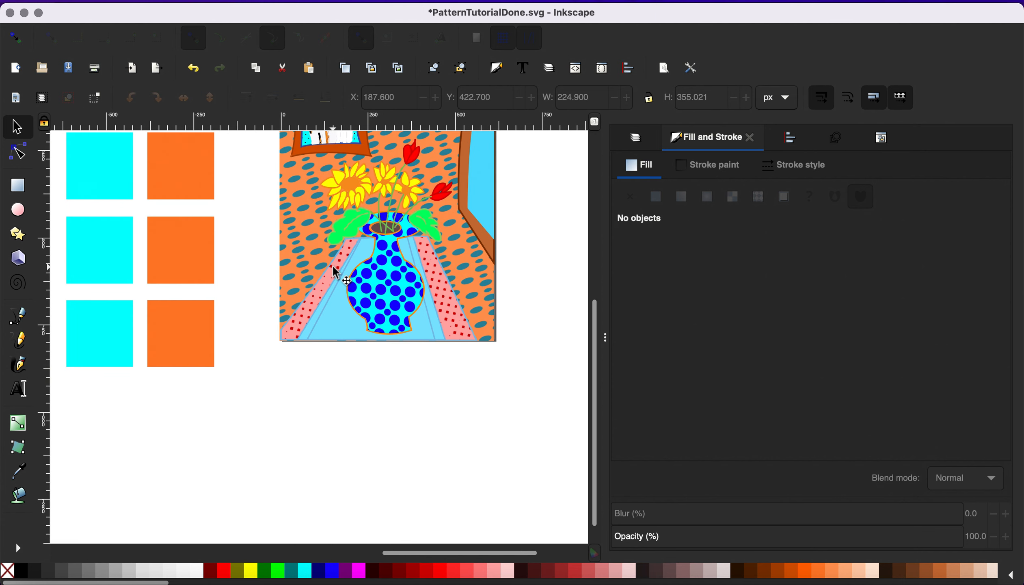
scroll(332, 267, "left", 3)
scroll(333, 266, "right", 3)
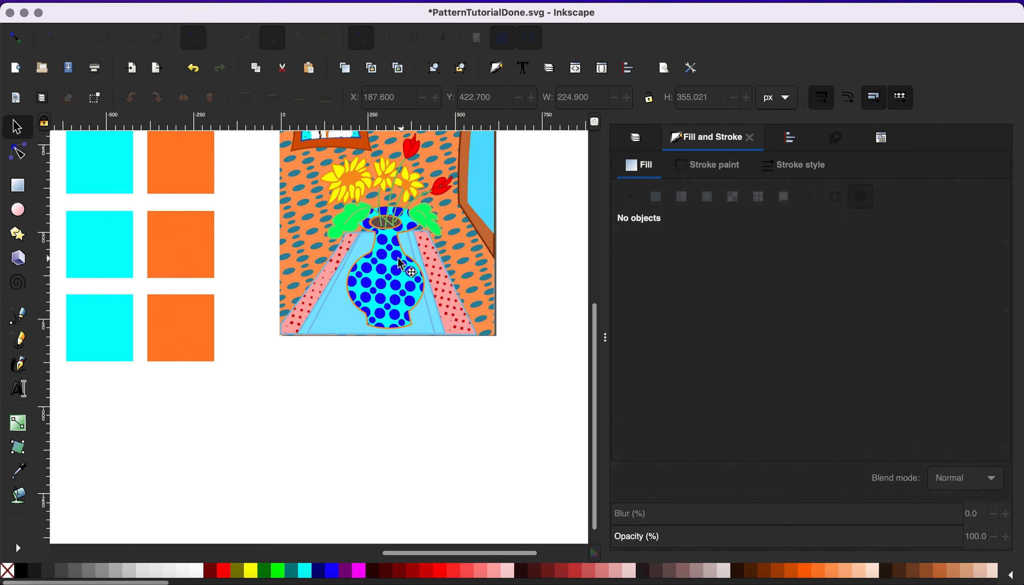
left_click(380, 224)
scroll(418, 299, "up", 2, "ctrl")
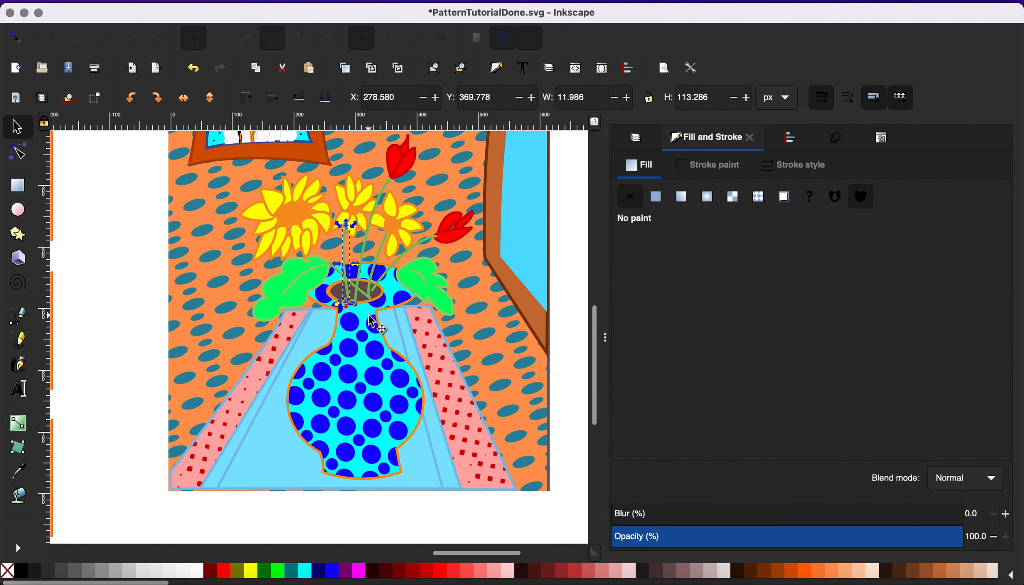
left_click(342, 295)
key("d")
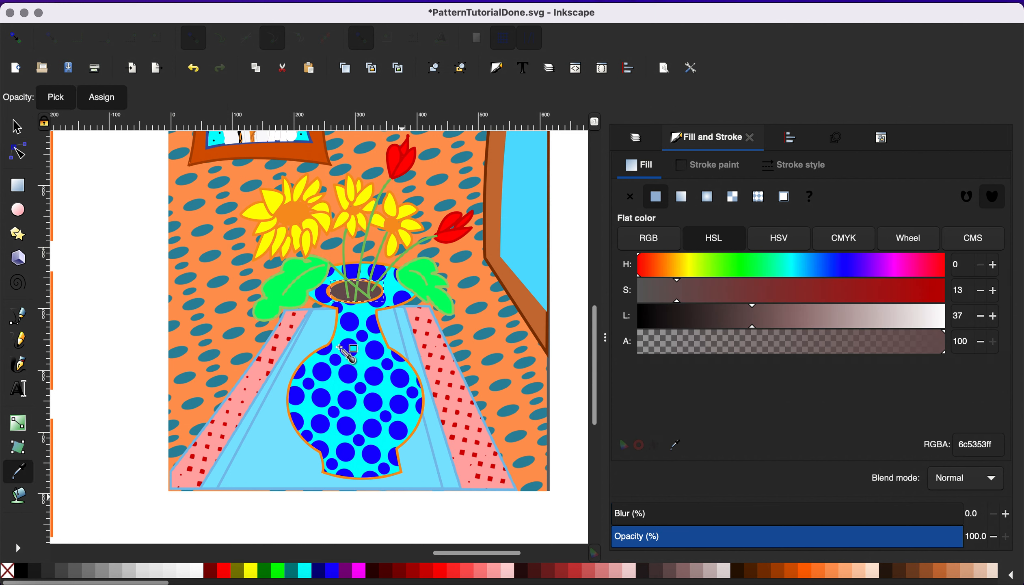
left_click(348, 324)
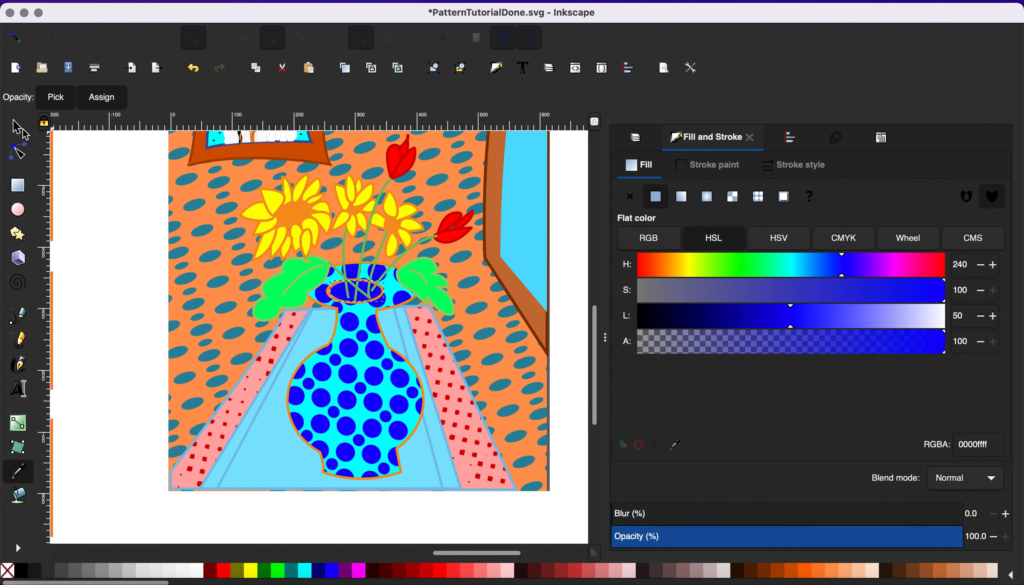
key("s")
scroll(349, 382, "down", 3)
scroll(350, 382, "left", 9)
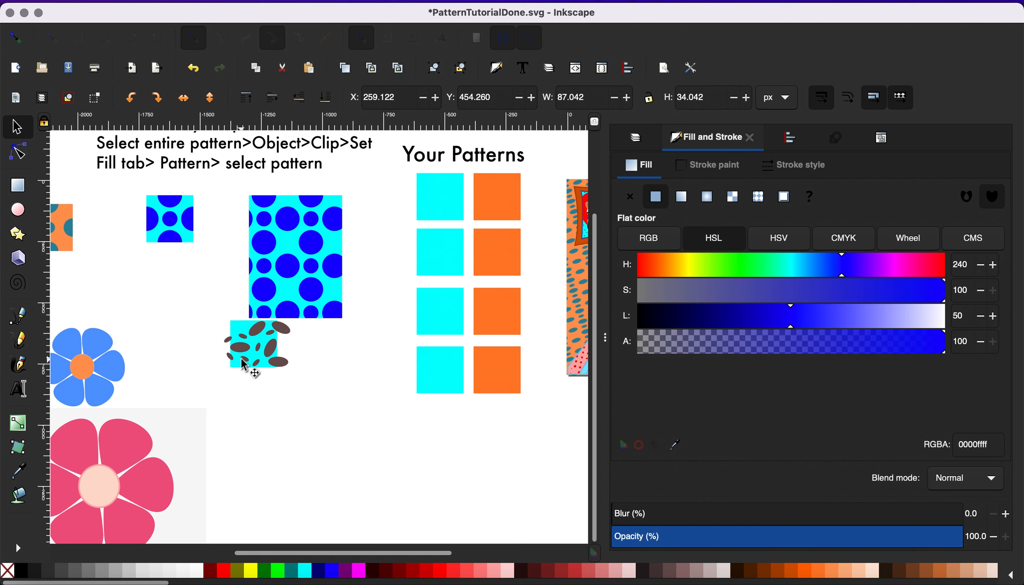
Look over the black-and-white sample pattern designs, the instruction text and the existing dot tiles on the canvas
scroll(244, 365, "left", 5)
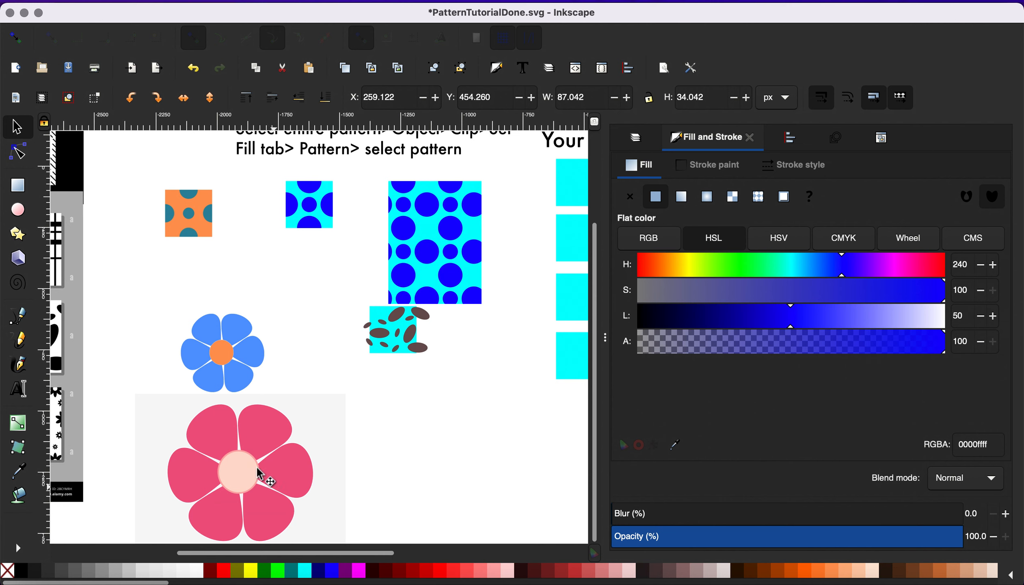
scroll(221, 417, "left", 10)
scroll(215, 410, "up", 1)
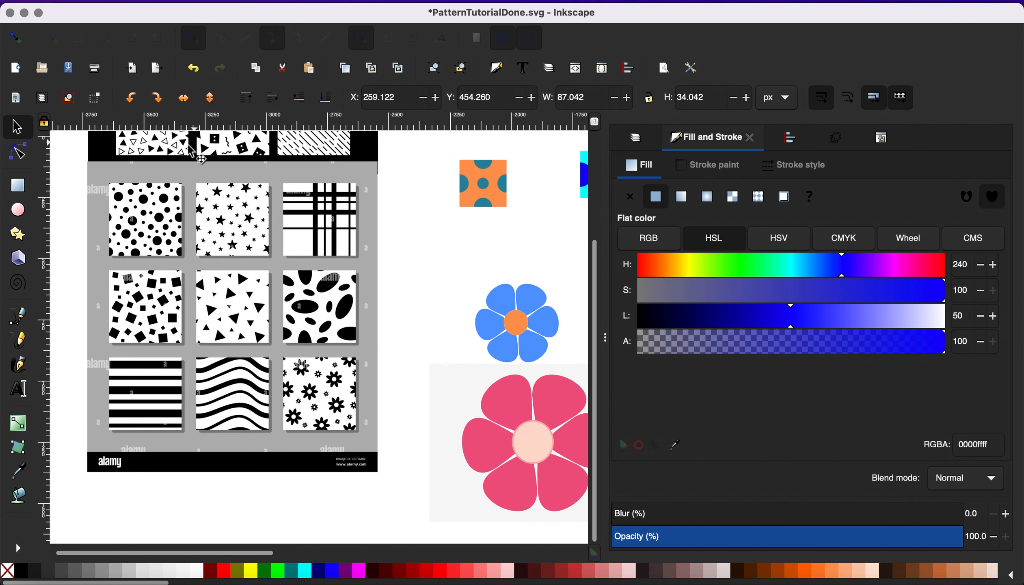
scroll(264, 281, "up", 10)
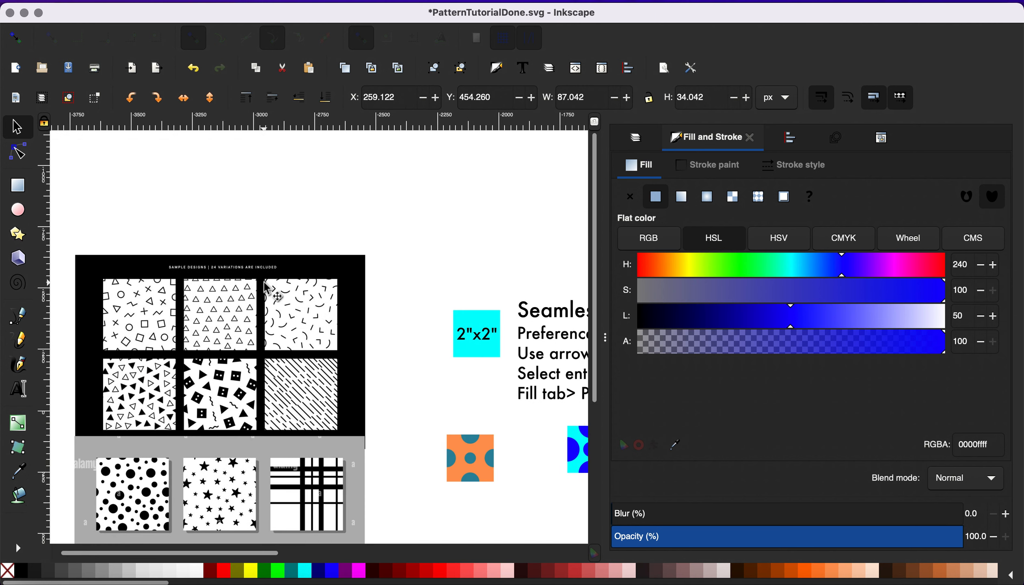
scroll(191, 331, "right", 10)
scroll(192, 332, "down", 3)
scroll(194, 336, "right", 4)
scroll(194, 337, "down", 1)
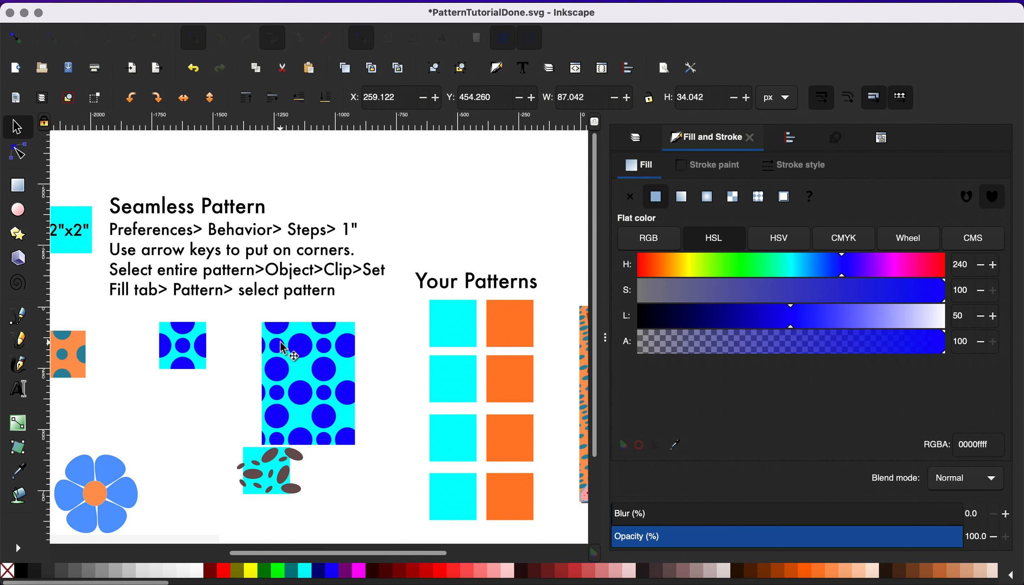
scroll(283, 349, "down", 2)
scroll(284, 348, "right", 1)
scroll(280, 343, "up", 1)
scroll(280, 342, "left", 8)
scroll(280, 342, "down", 2)
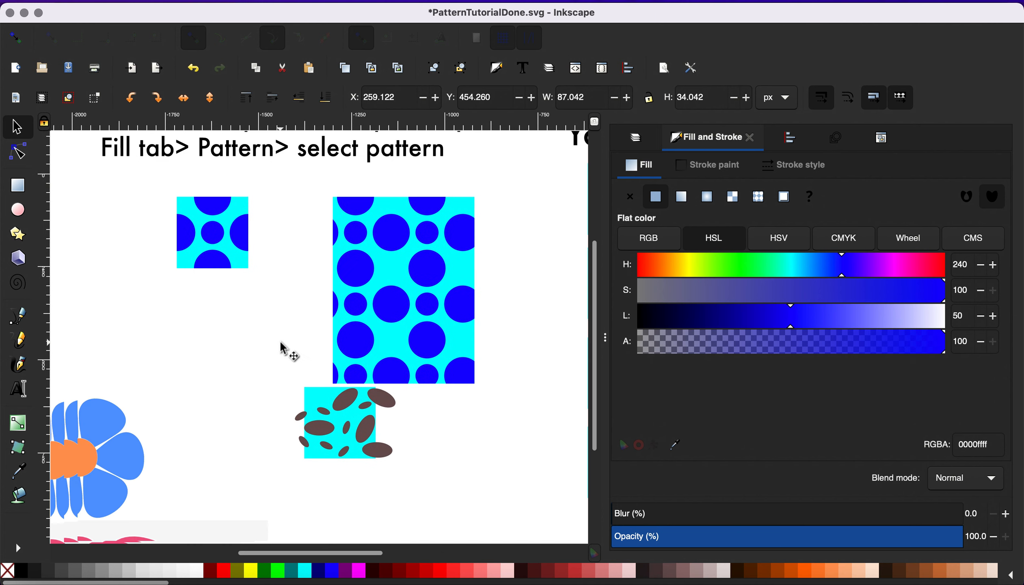
scroll(413, 315, "right", 1)
scroll(414, 315, "down", 2)
scroll(413, 315, "right", 5)
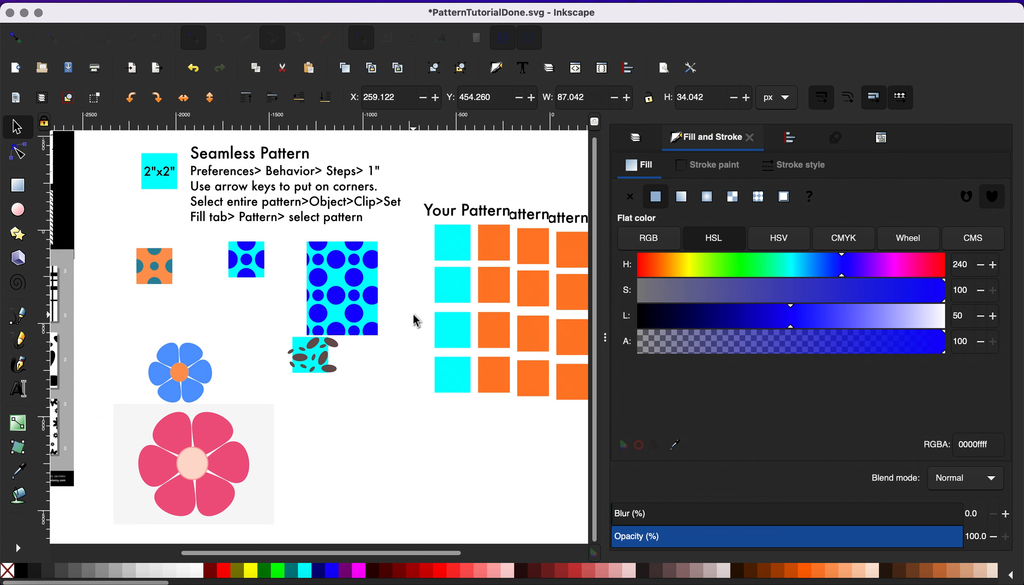
Duplicate the uppermost cyan tile under Your Patterns and place the copy in the empty space below the blue-dot tile
key("Escape")
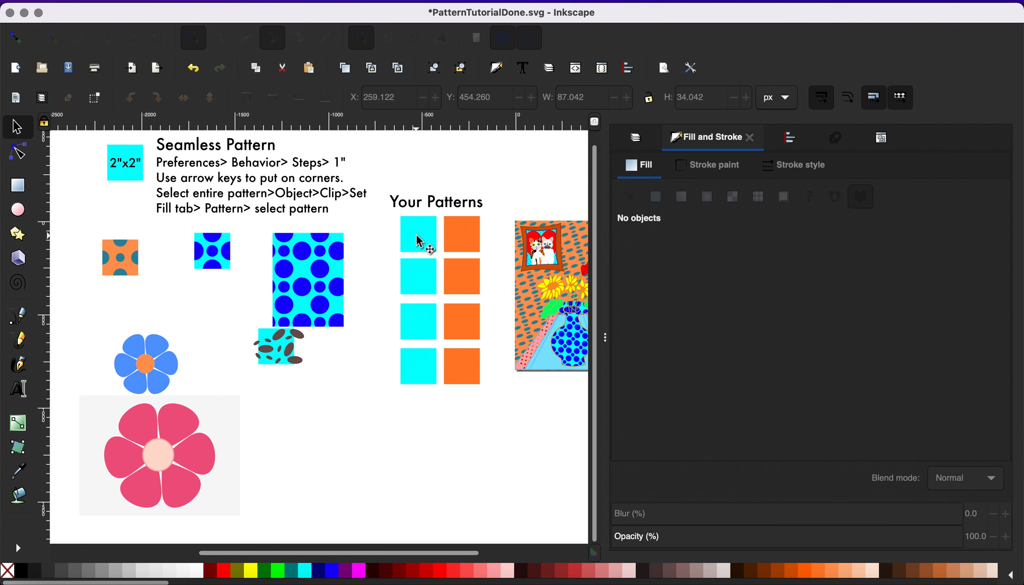
left_click(419, 242)
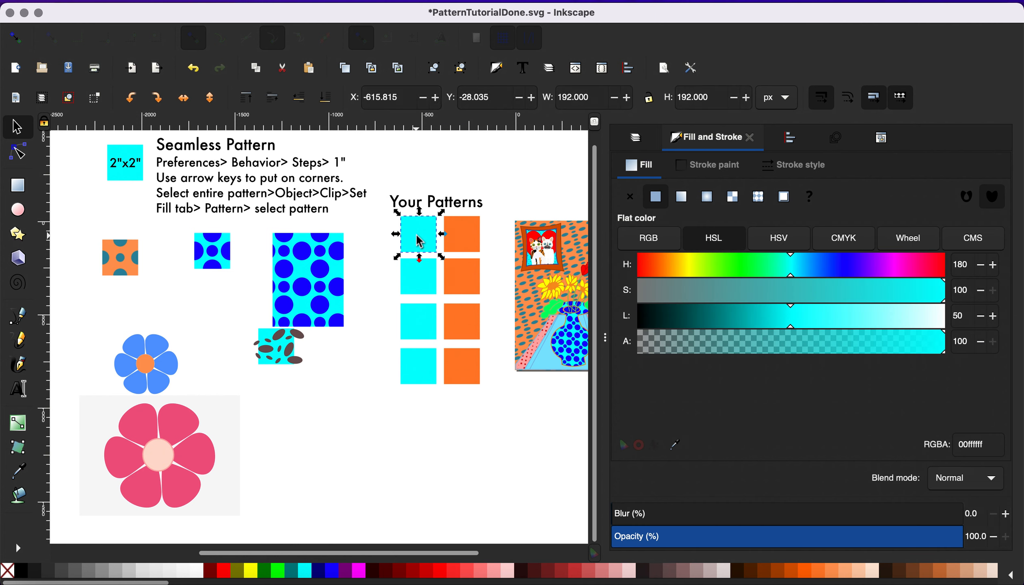
left_click(420, 242)
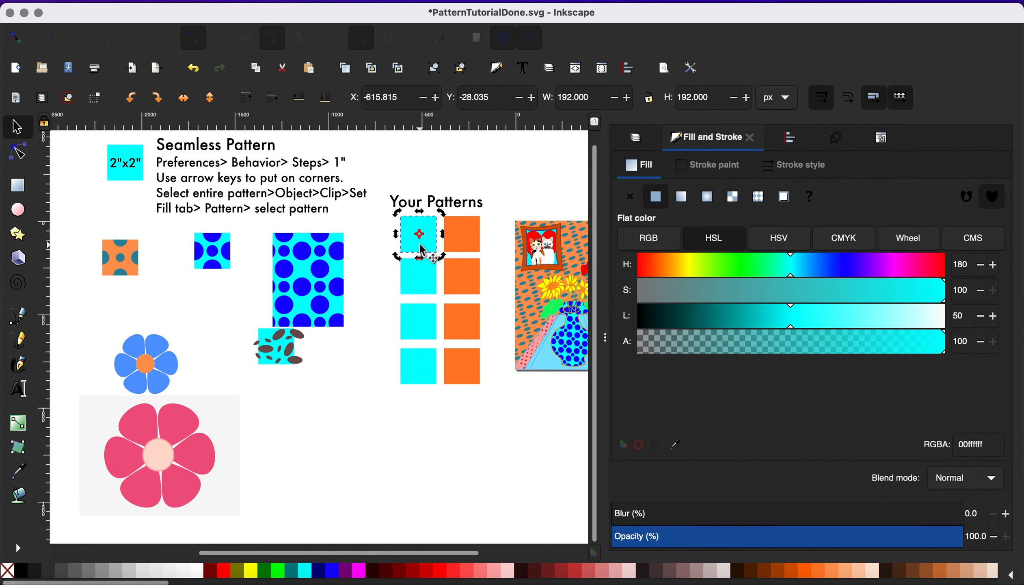
left_click_drag(405, 246, 204, 335)
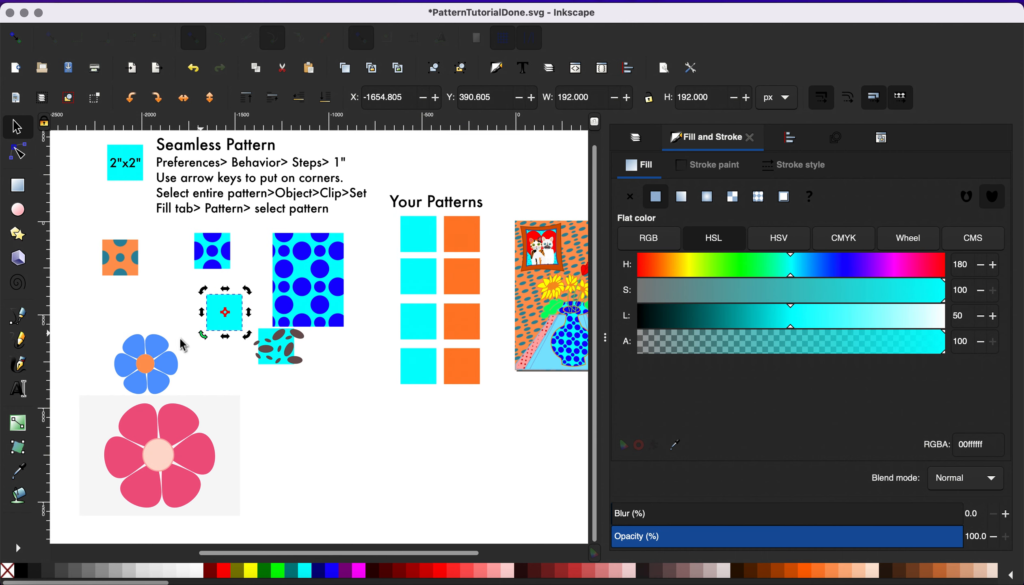
left_click(115, 327)
Shrink the blue flower to about 141 px wide and place it in front of the copied cyan tile
scroll(116, 327, "up", 2)
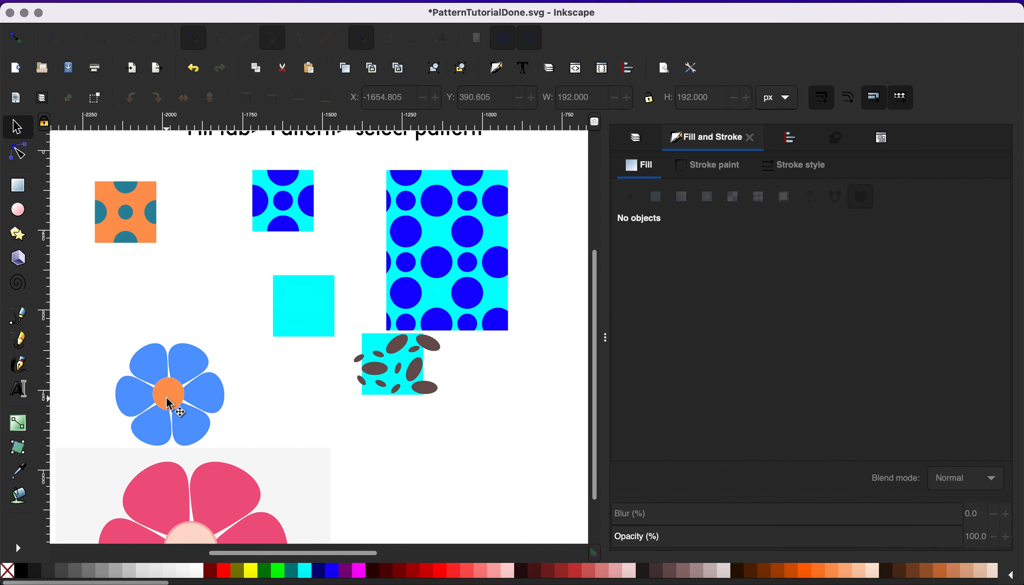
left_click(170, 404)
left_click_drag(177, 390, 190, 313)
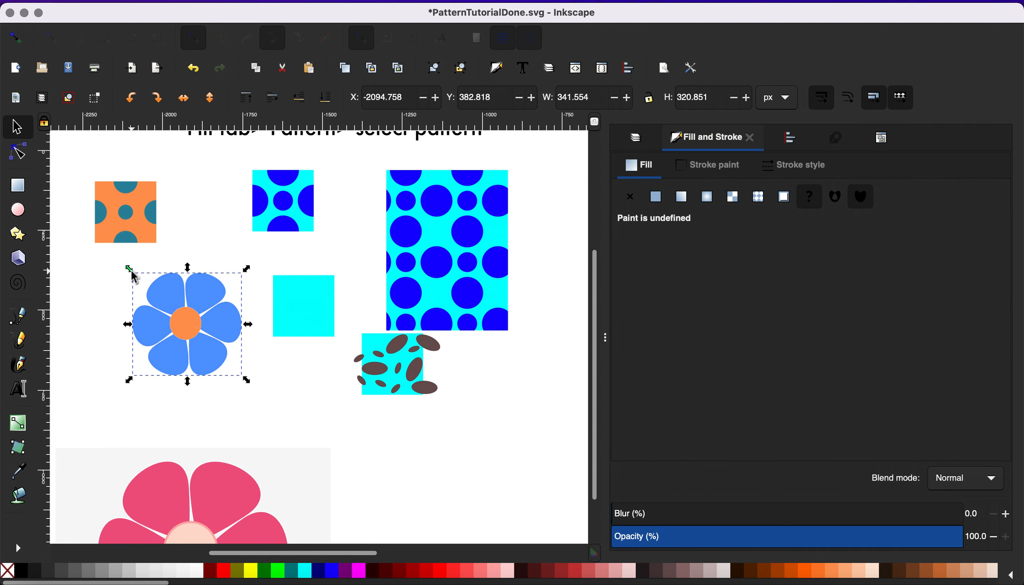
left_click_drag(130, 270, 185, 314)
left_click_drag(211, 346, 304, 304)
left_click(303, 304)
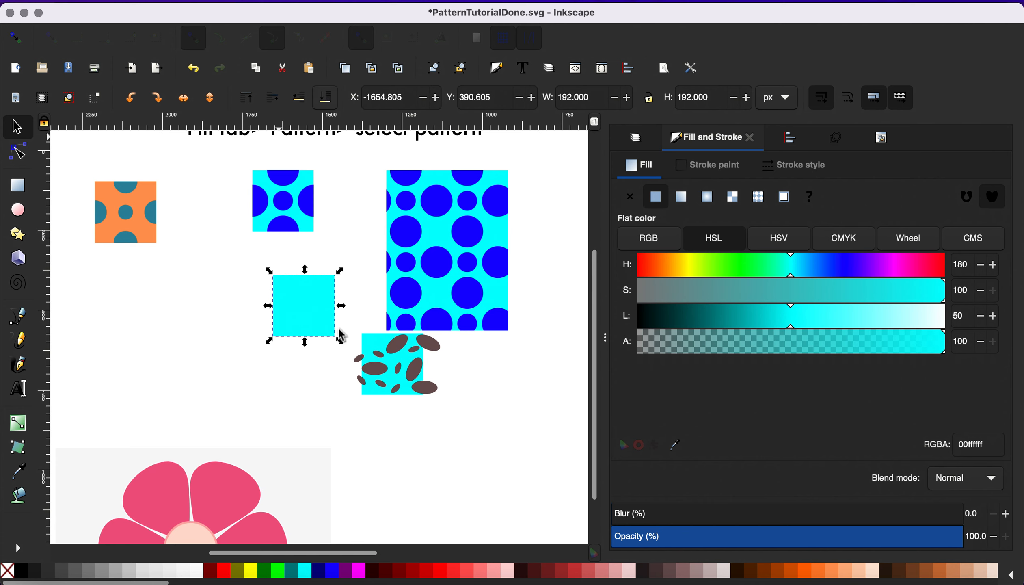
key("End")
Scale the blue flower on the cyan tile down further to about 98 px wide
scroll(346, 337, "up", 3)
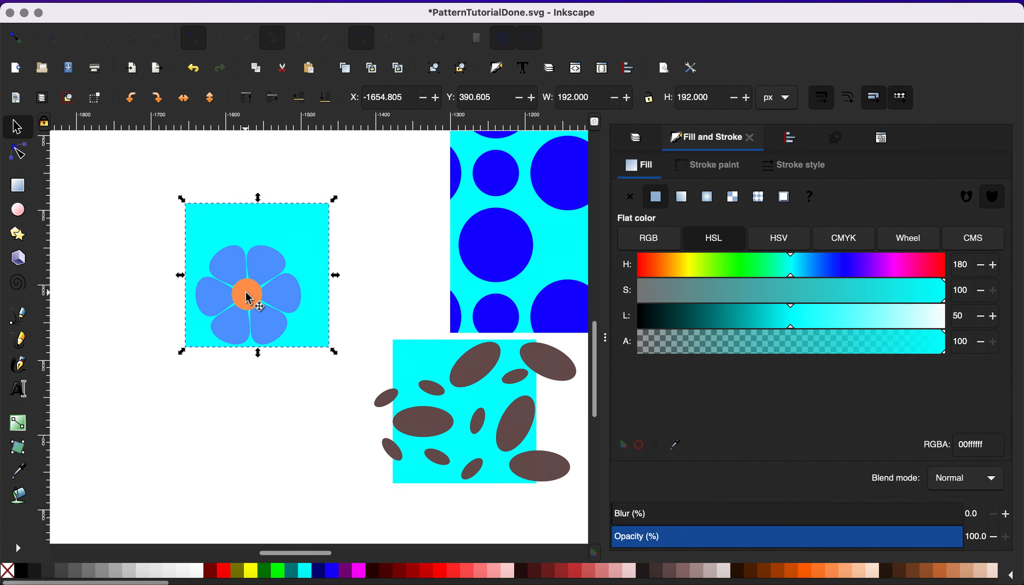
left_click(248, 299)
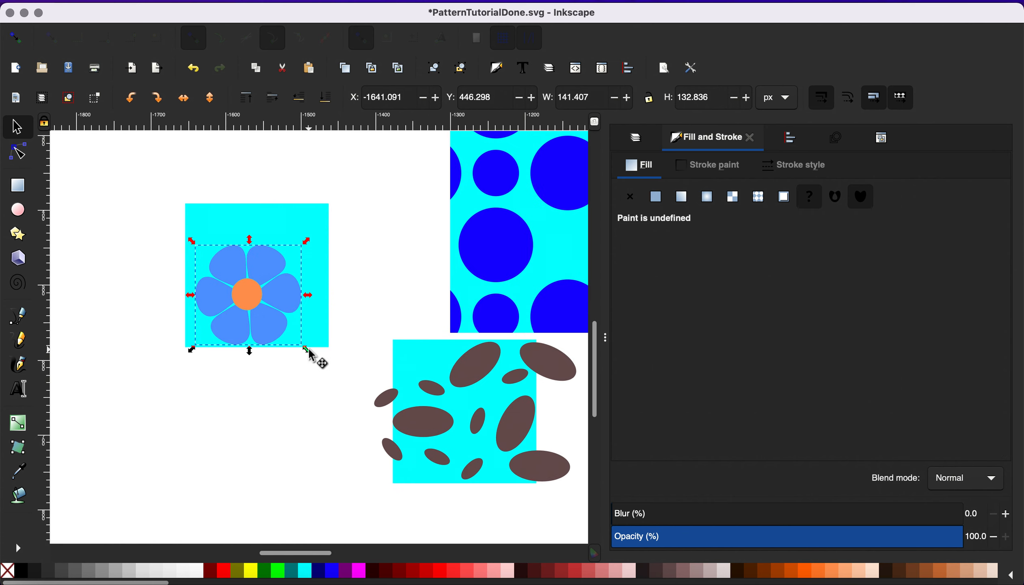
left_click_drag(309, 349, 279, 315)
Centre the flower horizontally and vertically on the cyan tile, using the tile as the last-selected reference, and deselect both
left_click(309, 256, "shift")
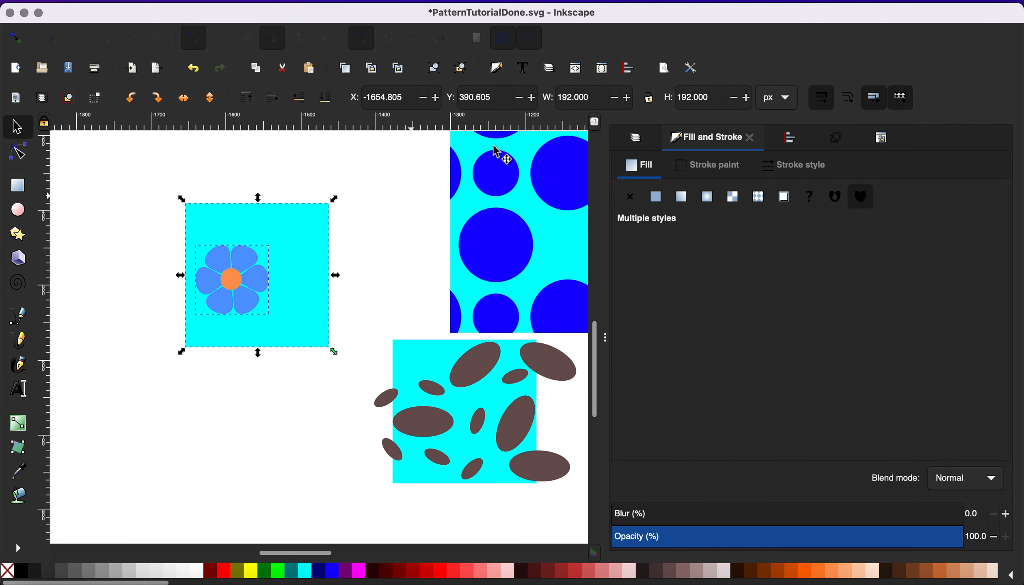
left_click(790, 139)
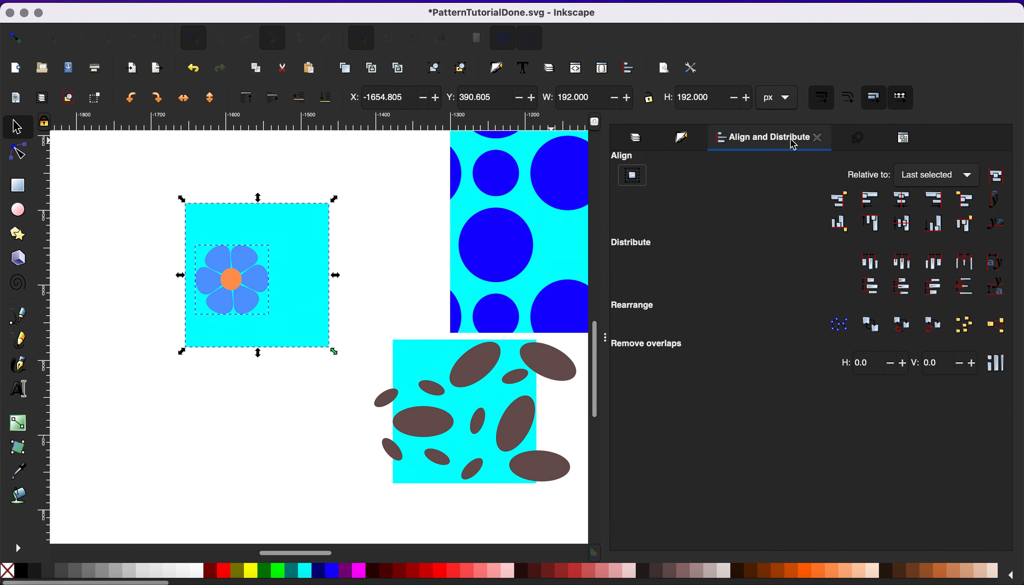
left_click(901, 200)
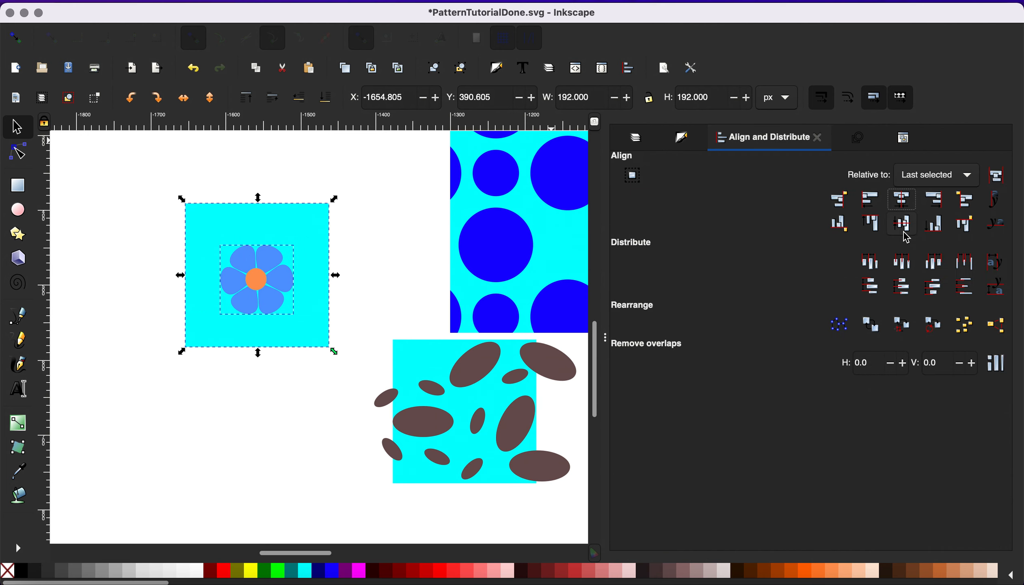
left_click(902, 223)
left_click(331, 256)
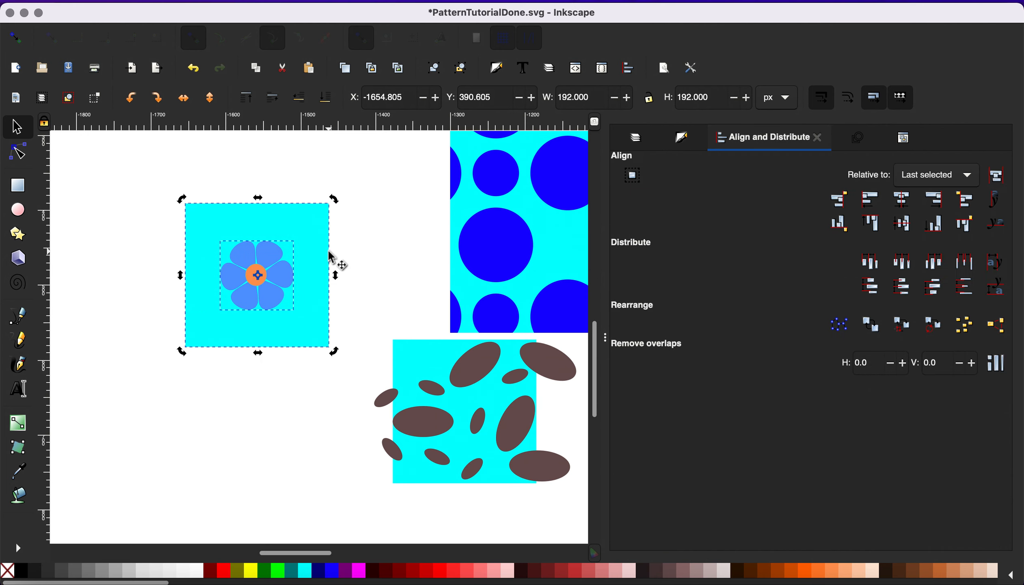
left_click(354, 265)
Shift the flower 96 px onto the tile's left edge and place a duplicate 192 px to the right on the opposite edge
left_click(254, 289)
key("Left")
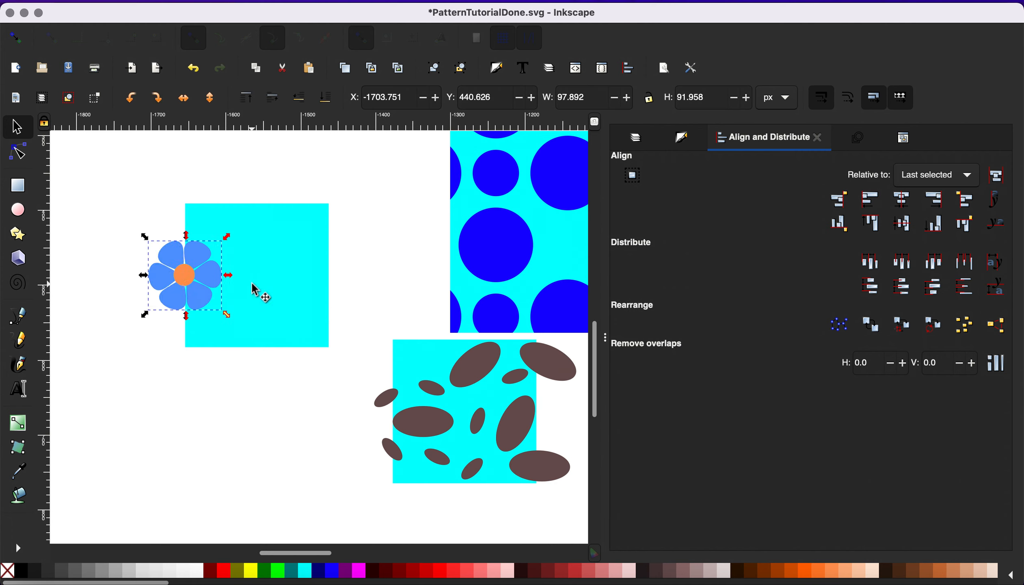
key("ctrl+d")
key("Right")
key("Right")
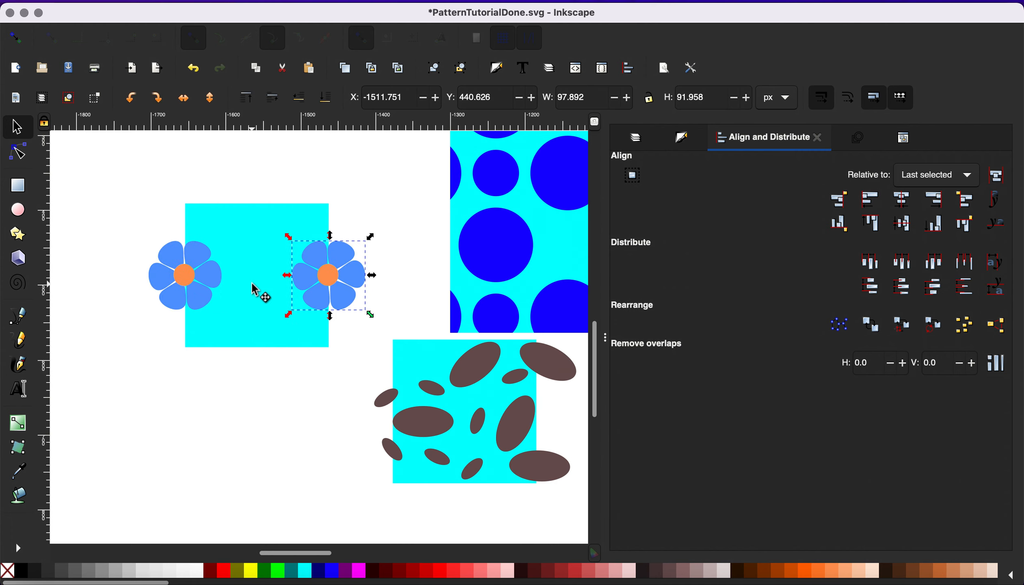
Place duplicates of the left-edge flower centred on the tile's top and bottom edges, then clear the selection
left_click(212, 280)
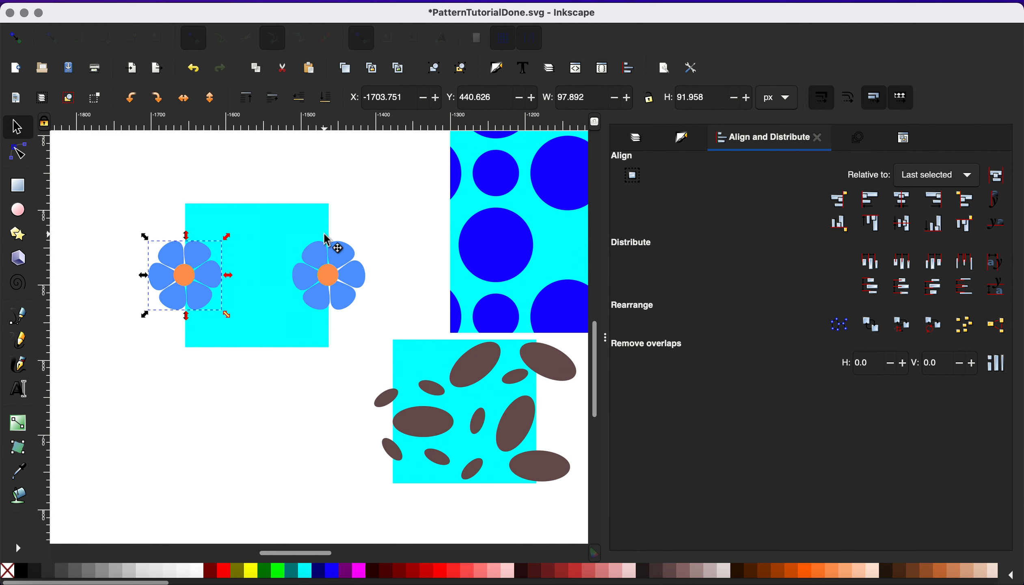
key("Right")
key("Up")
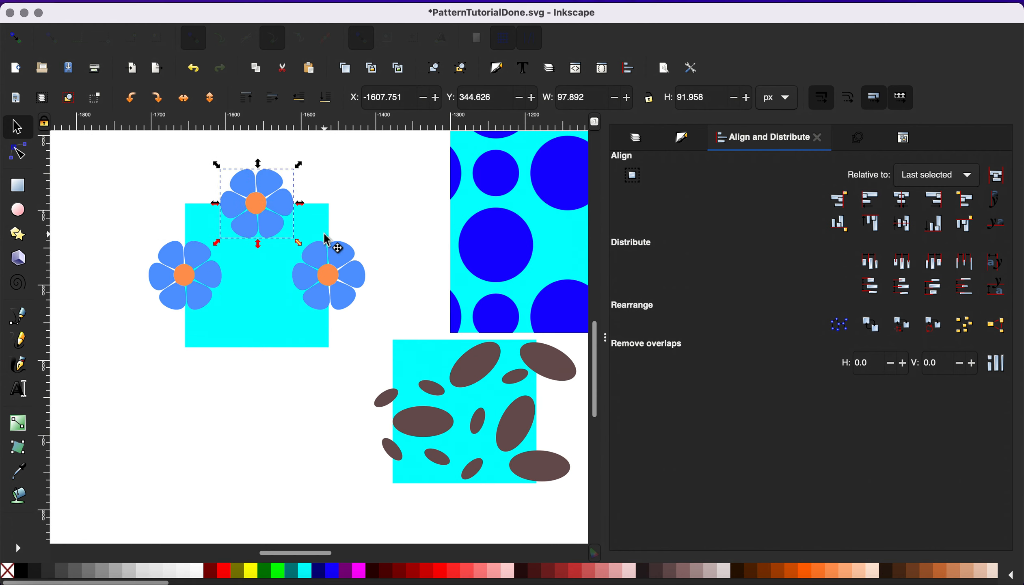
key("Down")
key("Down")
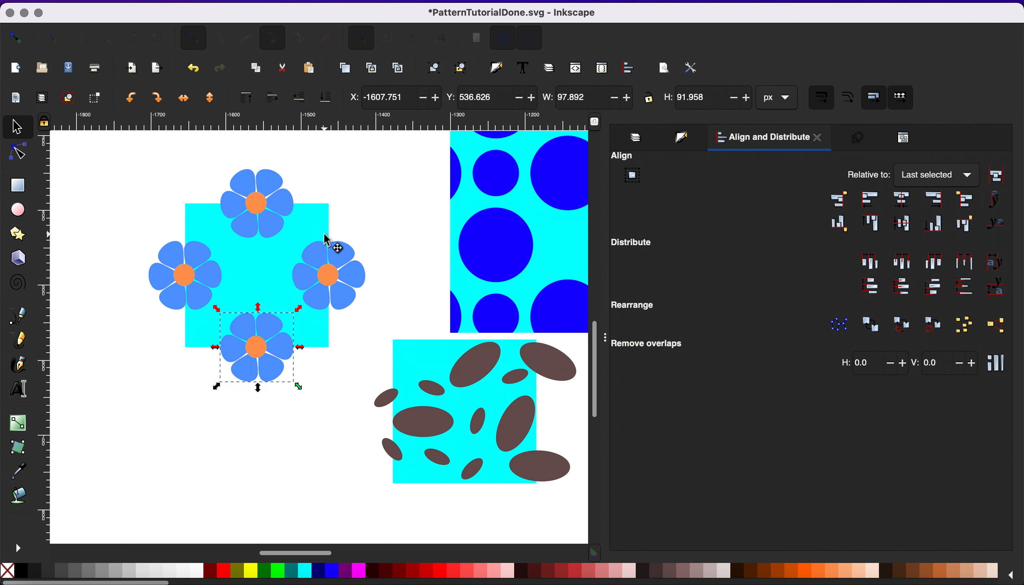
key("Escape")
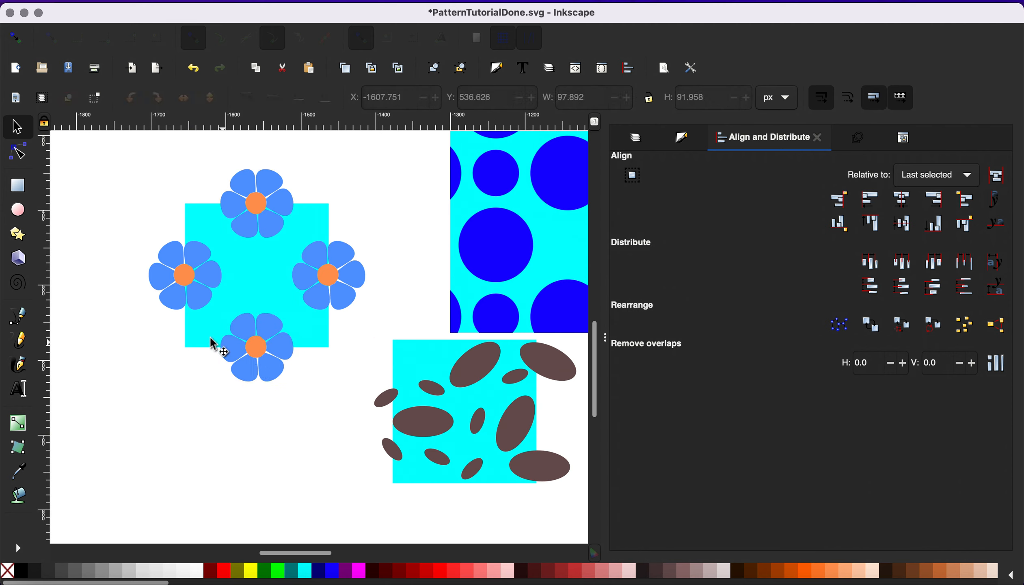
Duplicate the bottom-edge flower and move the copy 96 px up to the tile's centre
left_click(258, 360)
key("ctrl+d")
key("Up")
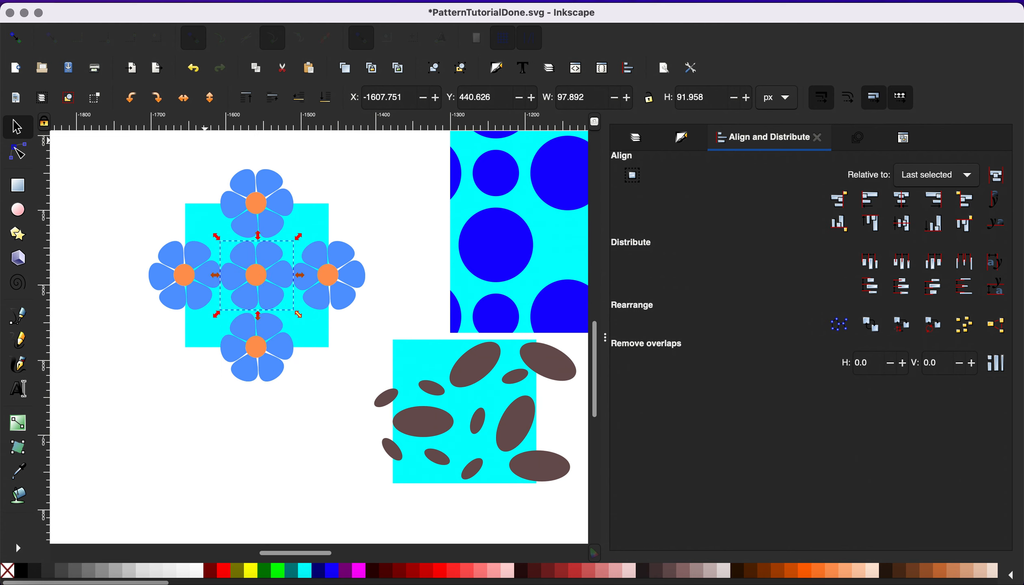
Ungroup the central flower and recolour its petals orange
left_click(241, 0)
left_click(253, 140)
scroll(325, 202, "up", 2)
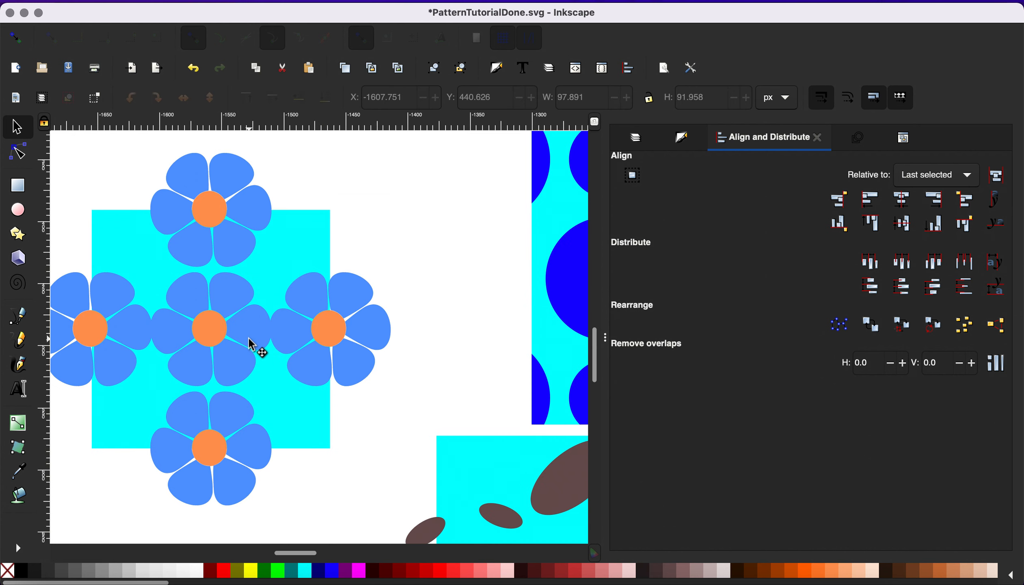
left_click(257, 348)
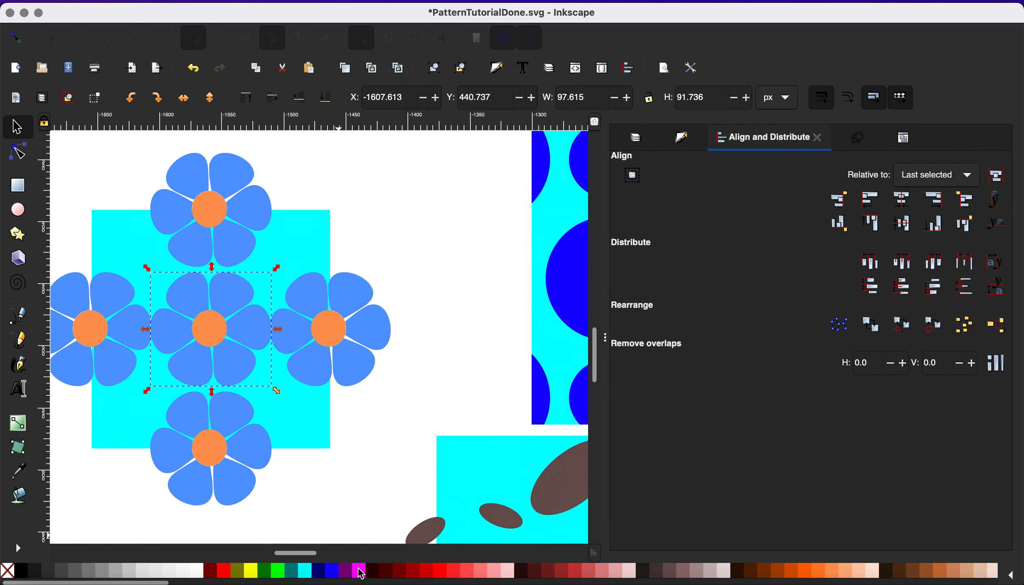
left_click(427, 572)
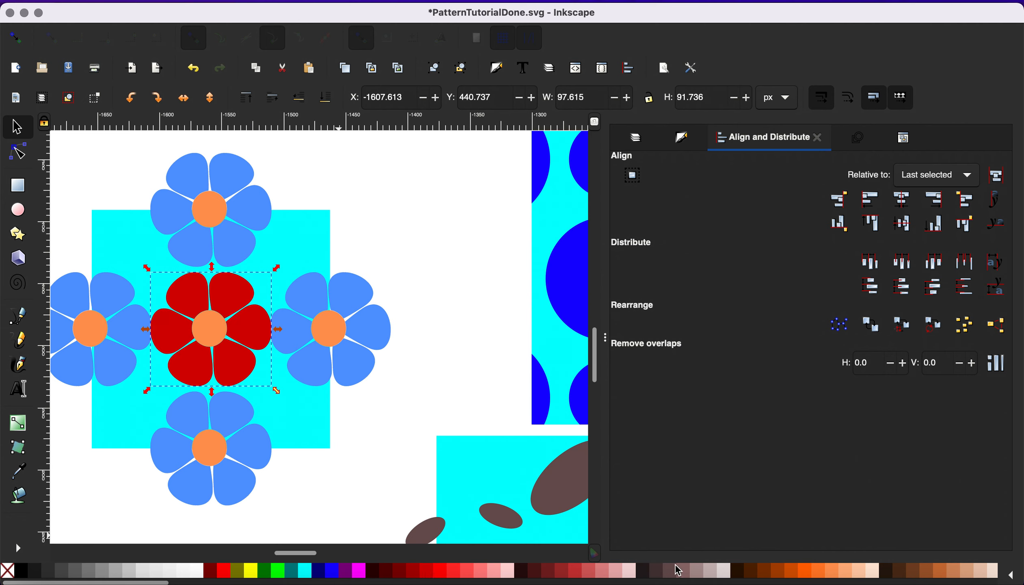
left_click(808, 574)
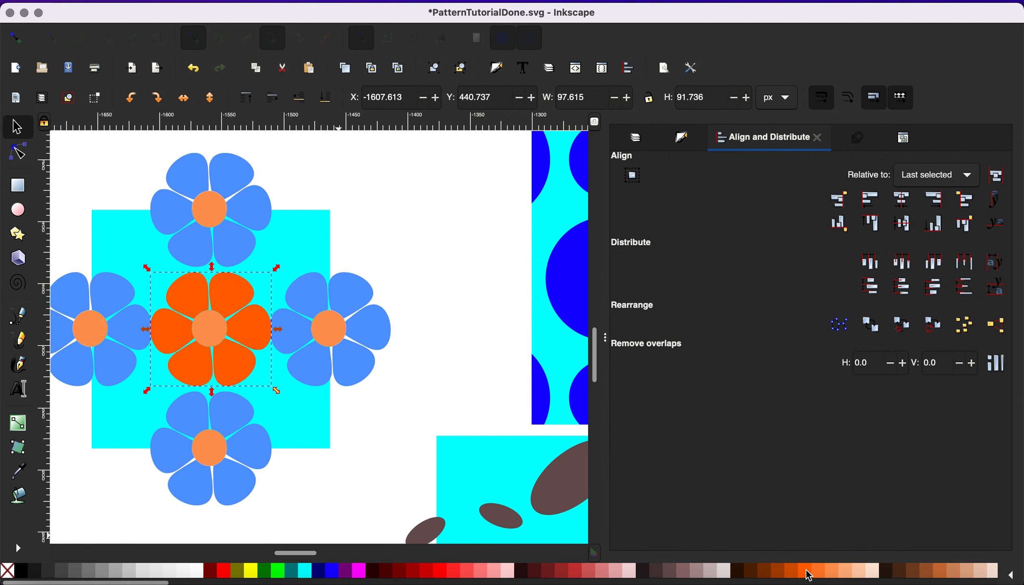
Recolour the central flower's disc yellow and scale the whole flower down about its centre to about 70 px wide
left_click(211, 332)
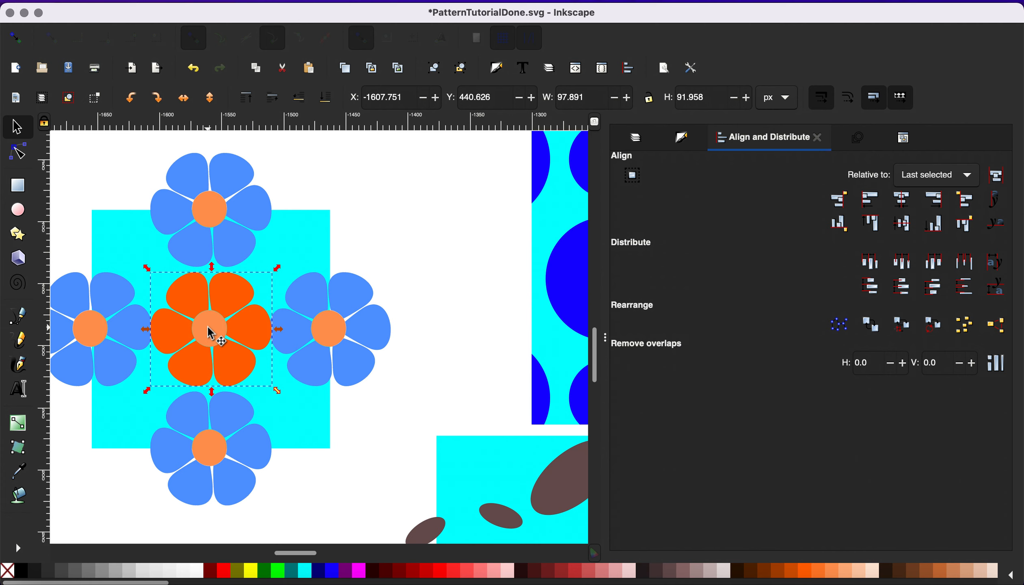
left_click(415, 275)
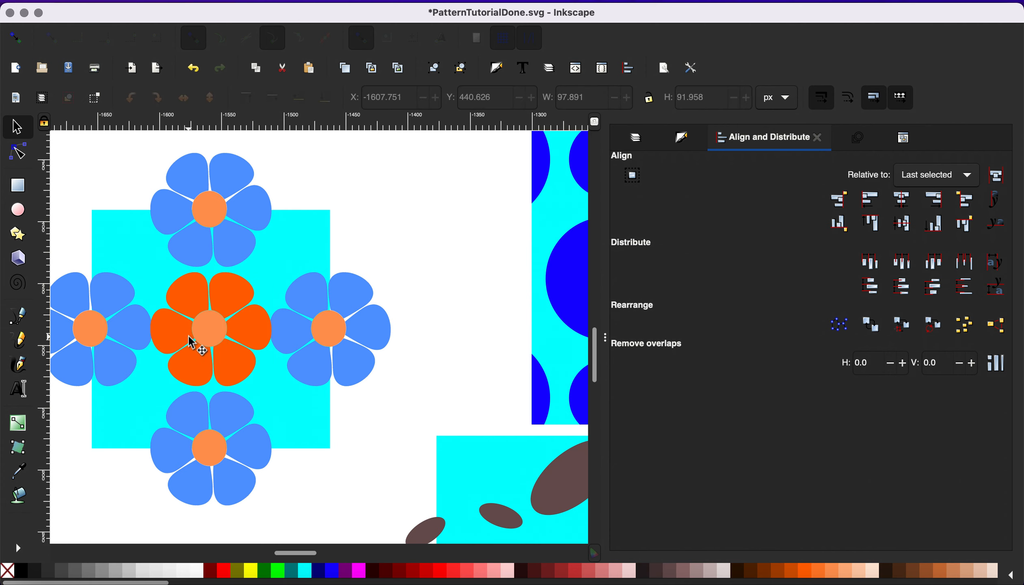
left_click(213, 344)
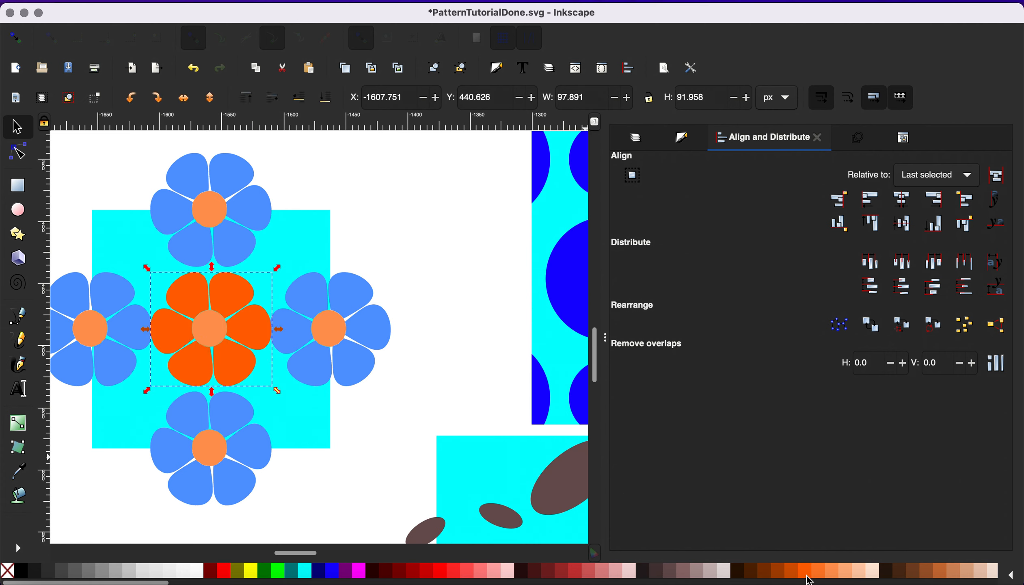
left_click(252, 573)
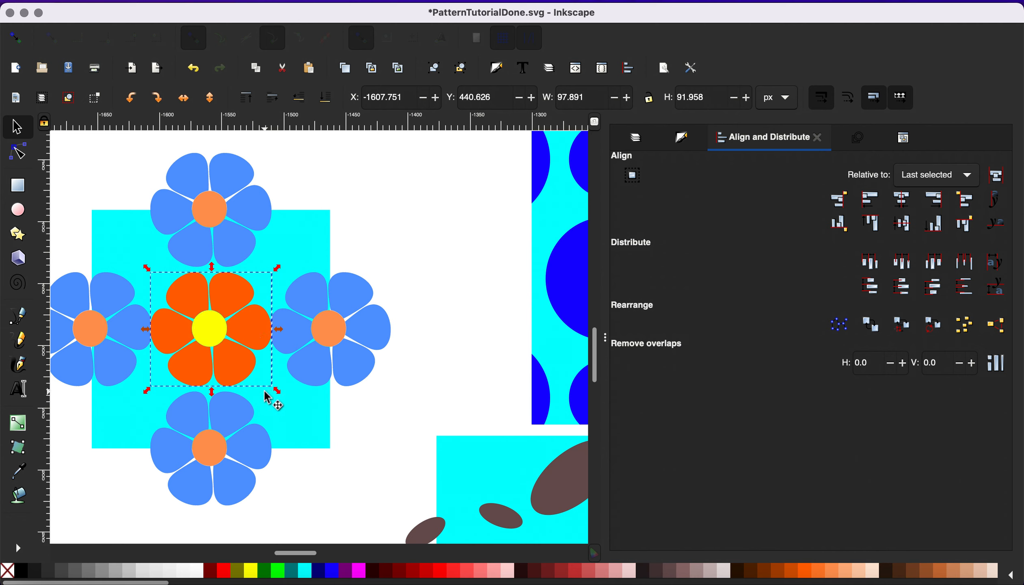
left_click_drag(276, 390, 259, 371)
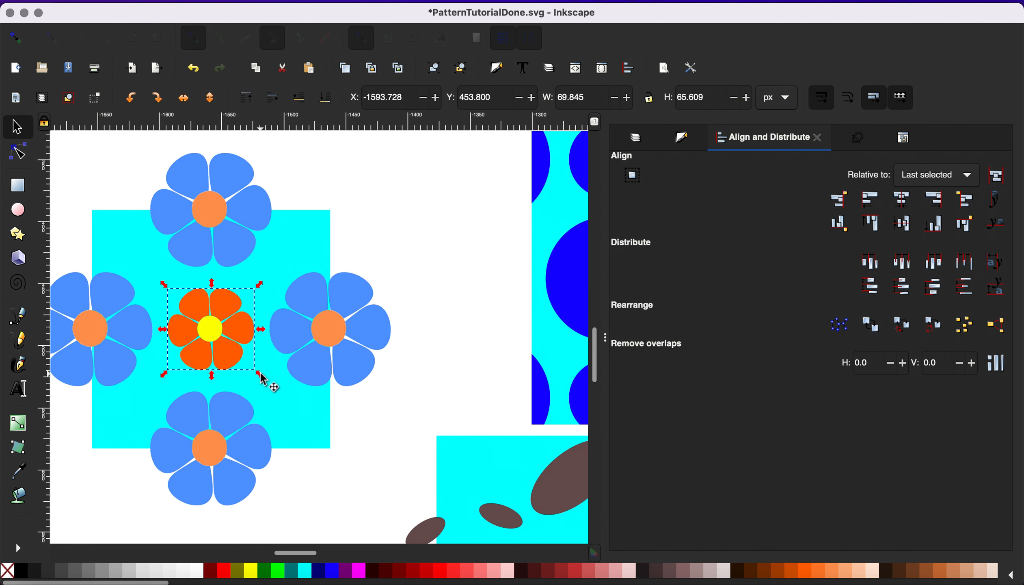
Rotate the central orange flower slightly and place a duplicate of it between the top and left blue flowers
left_click(231, 321)
left_click_drag(259, 286, 238, 266)
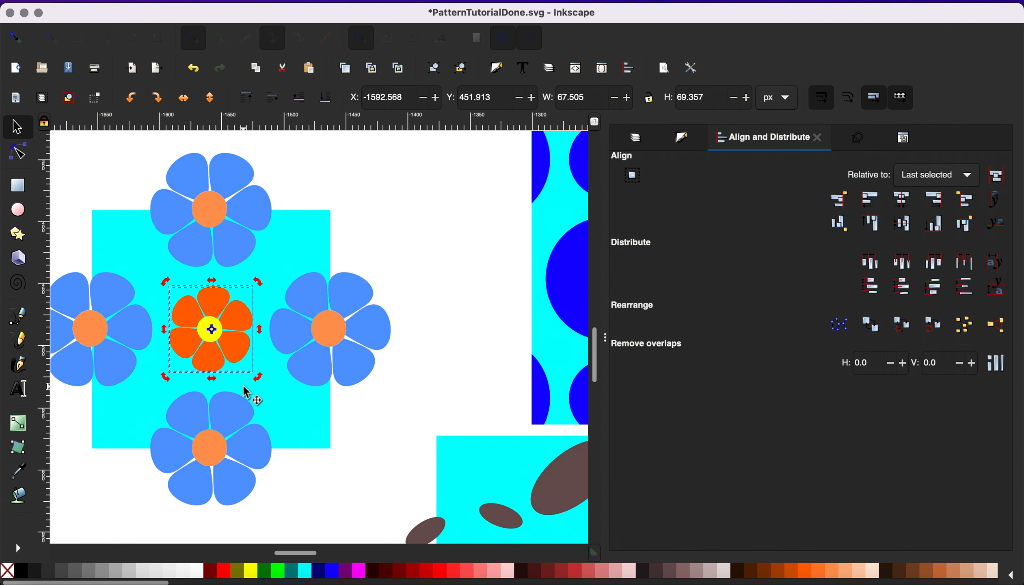
key("ctrl+d")
left_click_drag(218, 340, 156, 274)
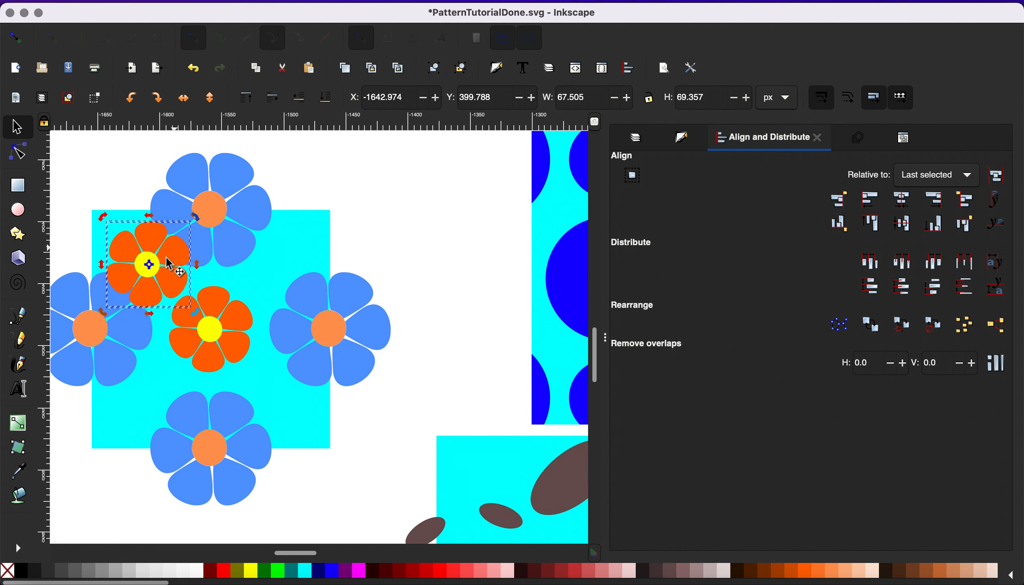
left_click(303, 102)
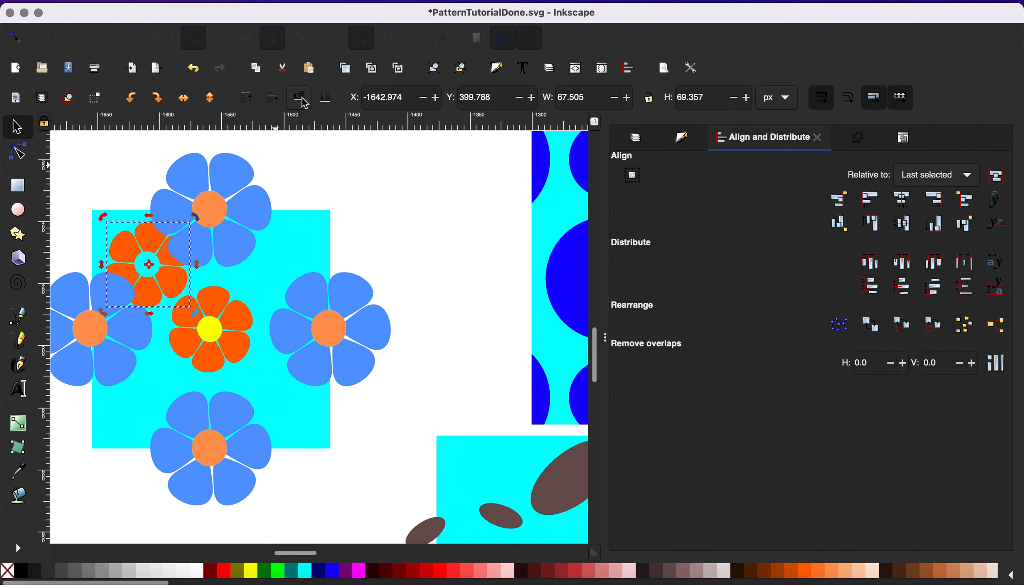
left_click(276, 105)
Scale the orange flower copy down to about 50 px wide and place a duplicate between the top and right blue flowers
left_click(154, 241)
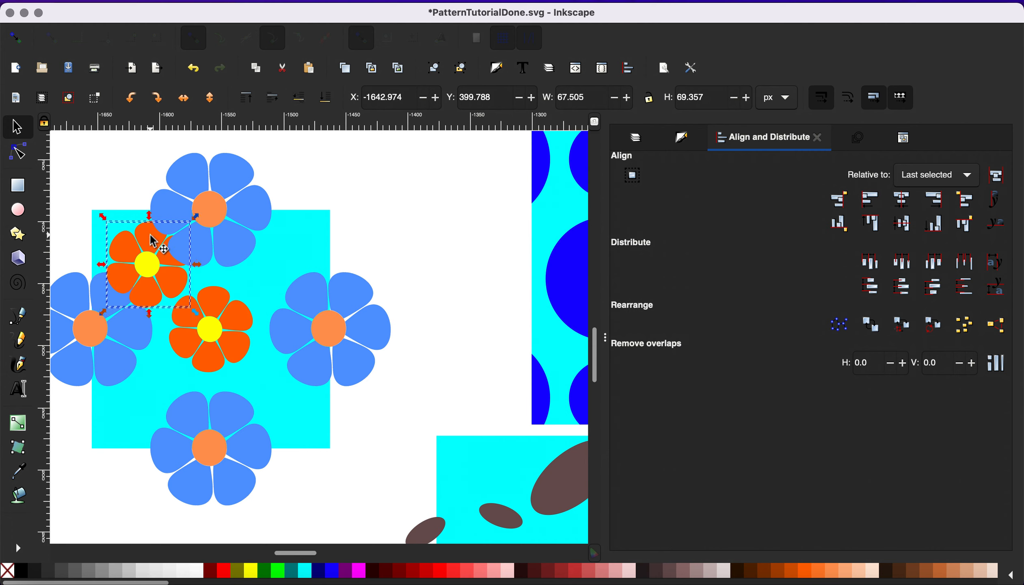
left_click_drag(106, 220, 275, 254)
key("ctrl+d")
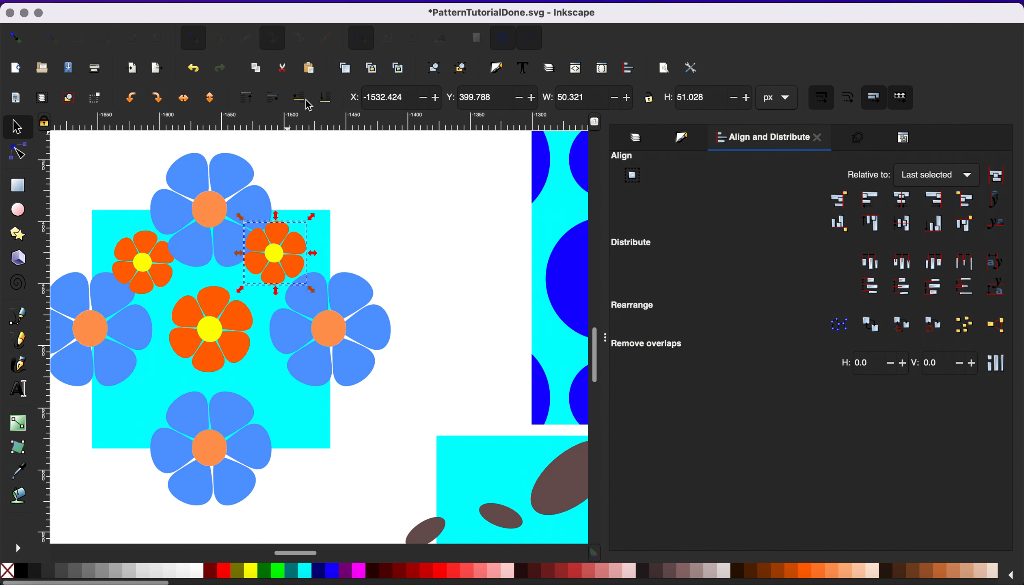
left_click(309, 105)
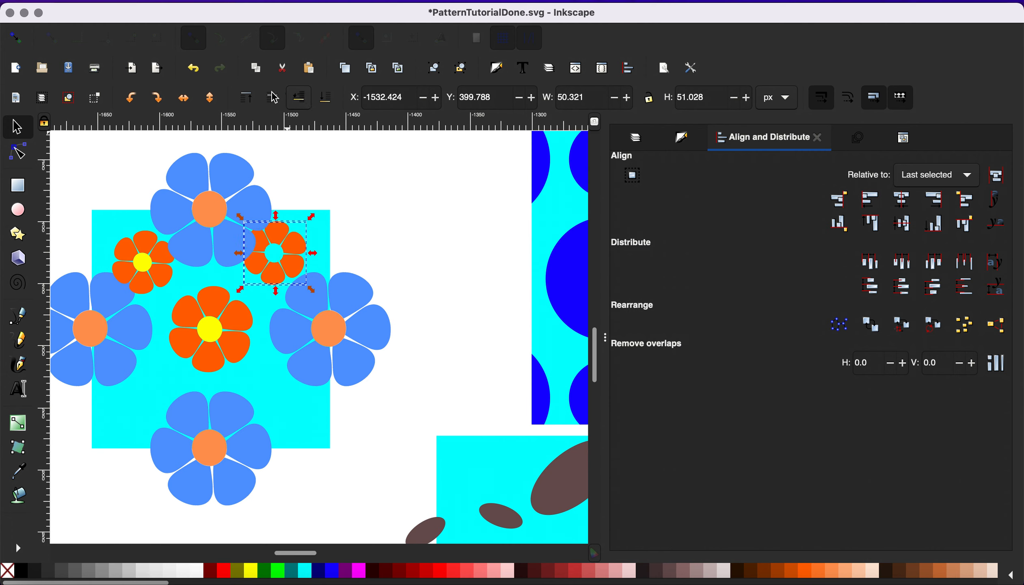
key("ctrl+z")
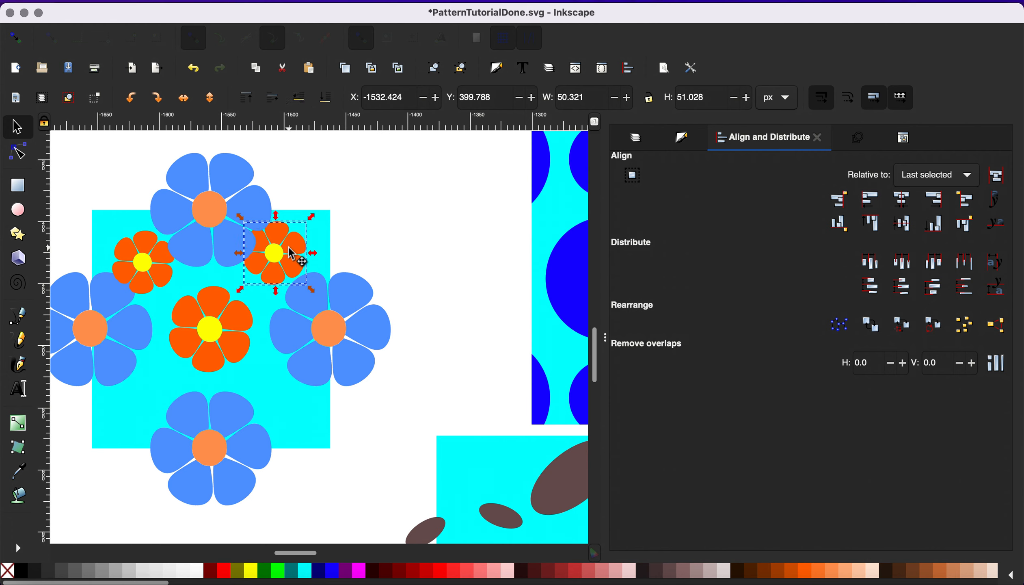
Position small orange flower copies near the tile's lower corners, between the bottom flower and the side flowers, then clear the selection
left_click_drag(291, 257, 148, 417)
left_click(280, 404)
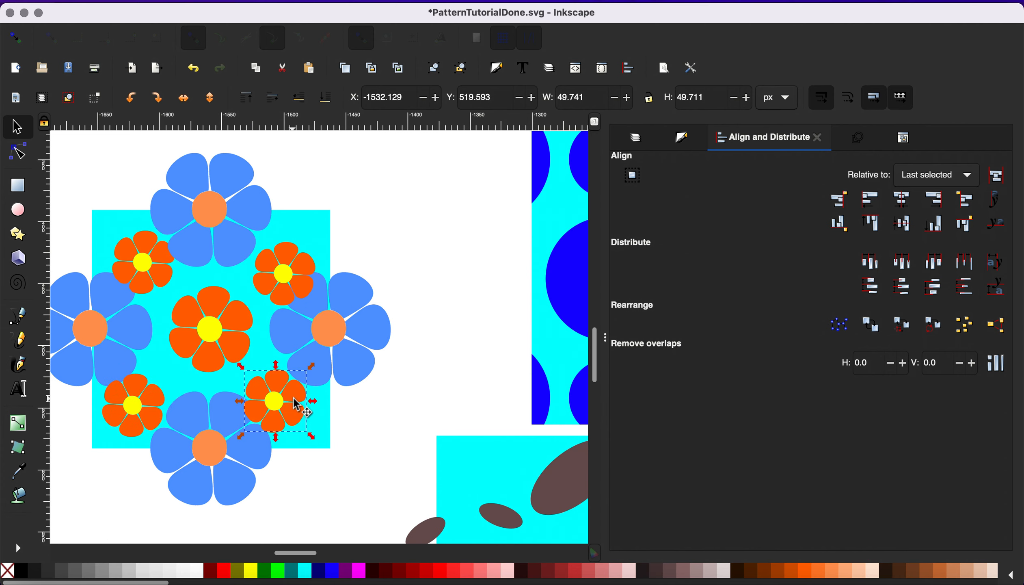
left_click_drag(300, 411, 272, 389)
left_click(420, 418)
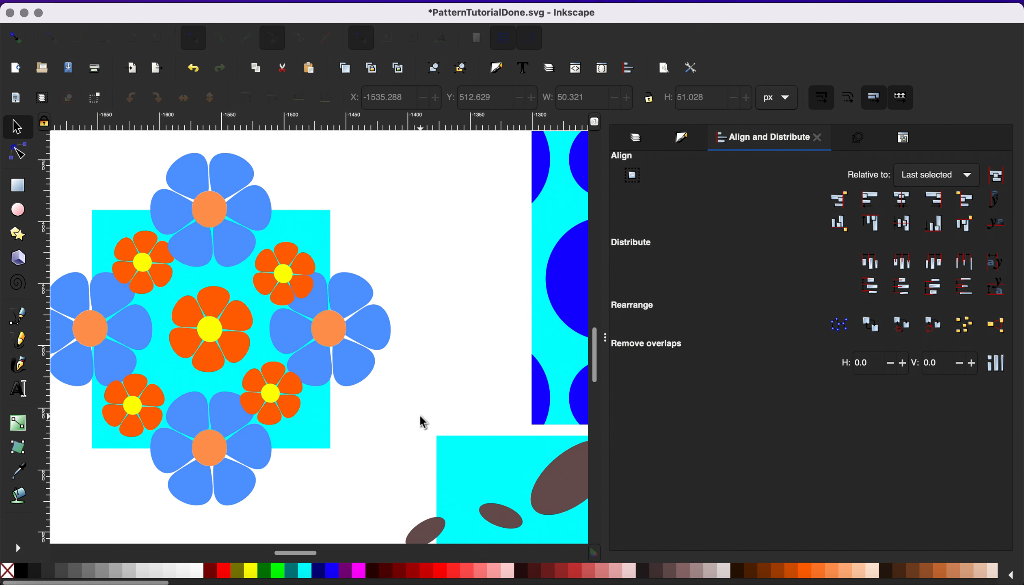
Raise the cyan square above all the flowers and use it to clip the whole arrangement
scroll(420, 416, "down", 2)
scroll(362, 379, "up", 2)
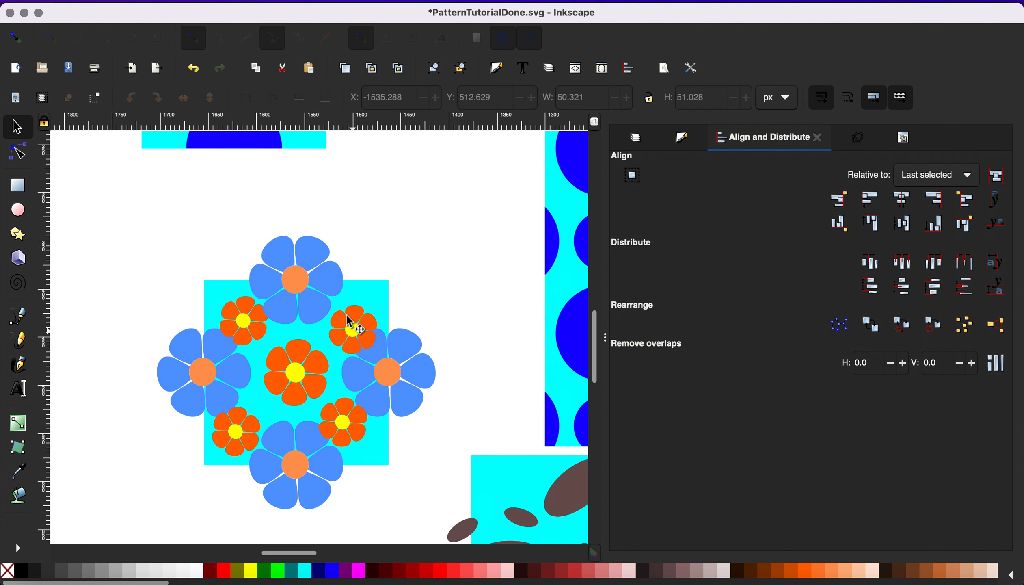
left_click(376, 291)
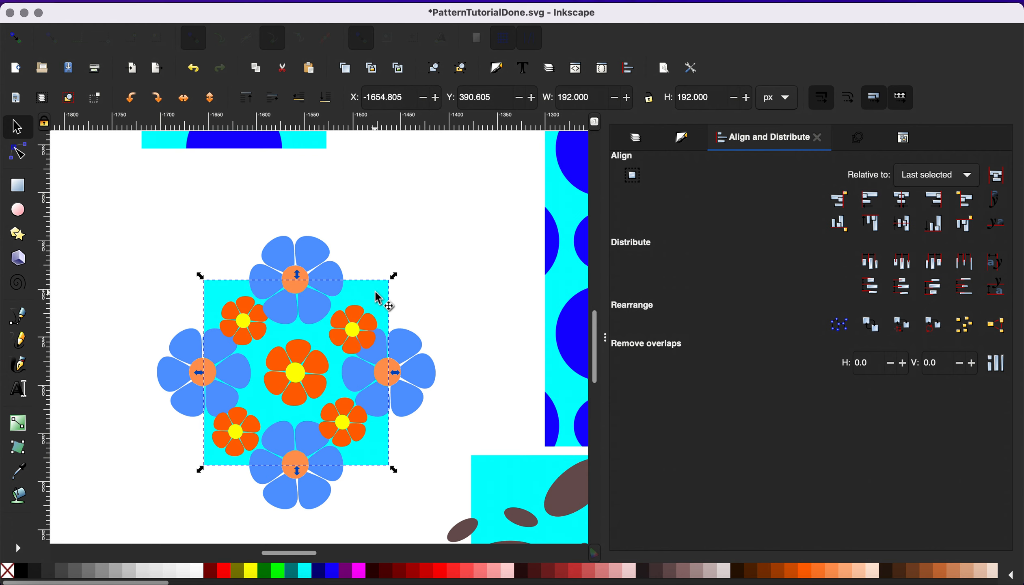
key("Home")
left_click_drag(140, 208, 450, 535)
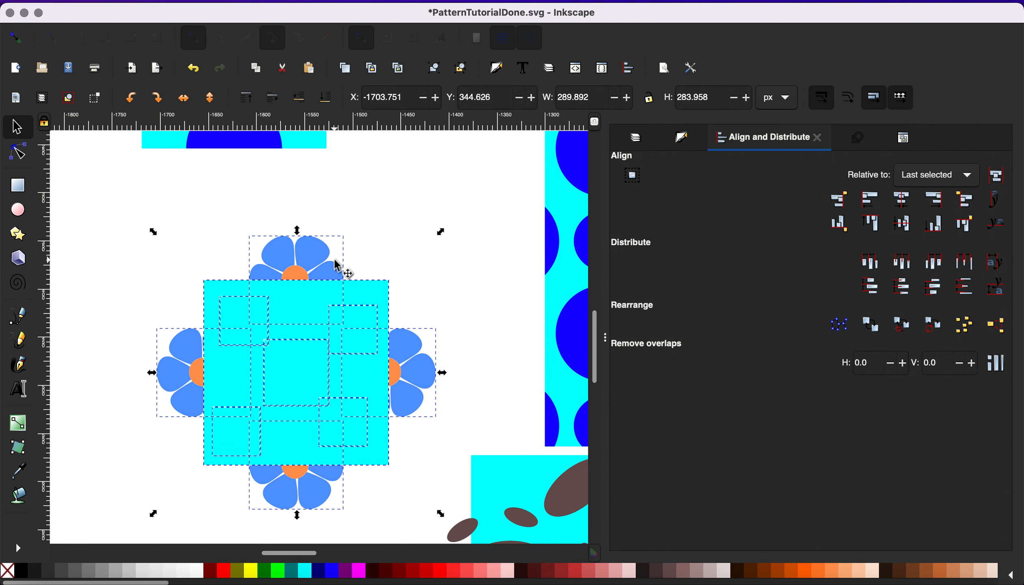
left_click(252, 1)
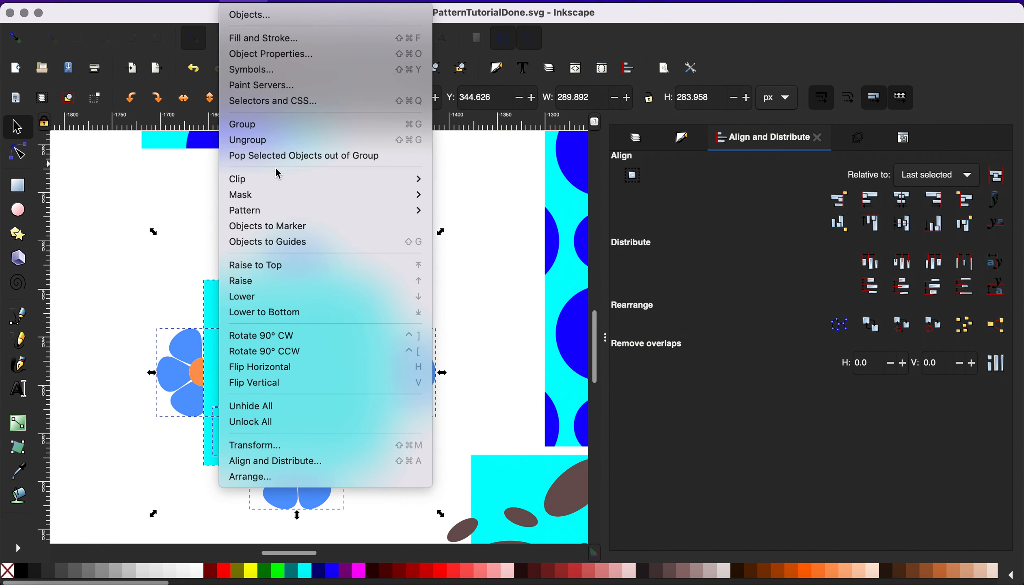
mouse_move(276, 181)
left_click(453, 185)
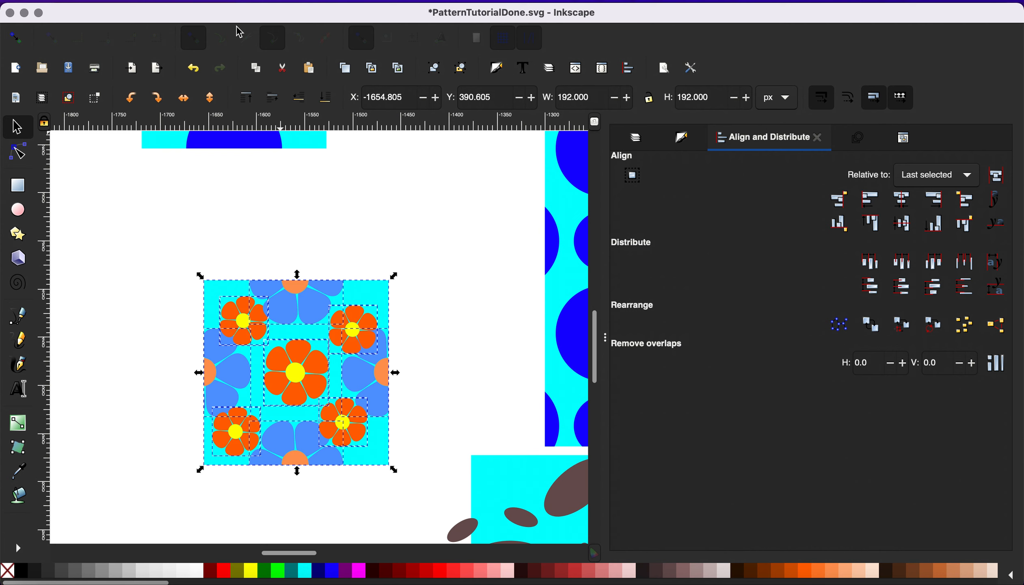
Convert the clipped flower tile to a pattern
left_click(256, 1)
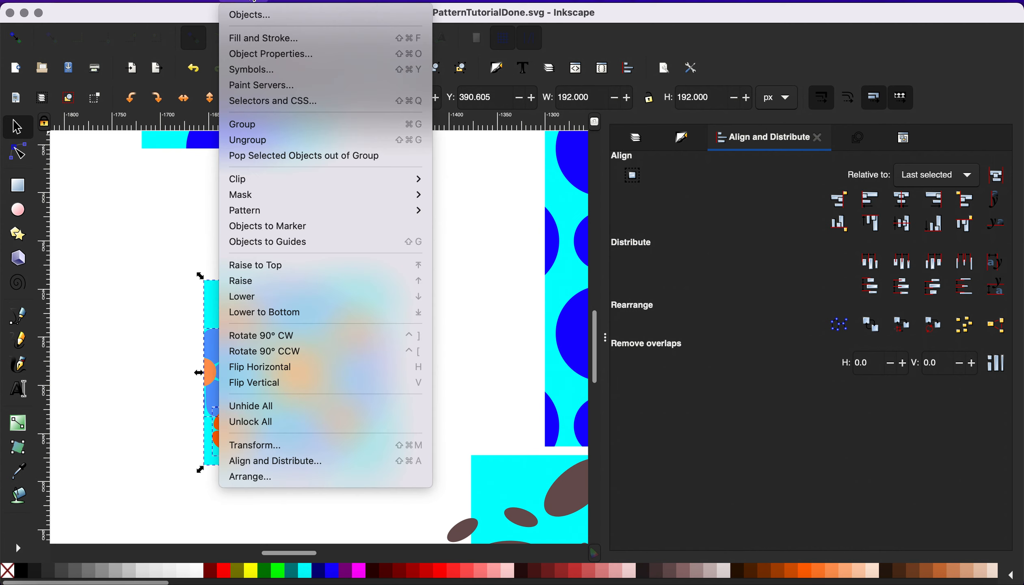
mouse_move(313, 217)
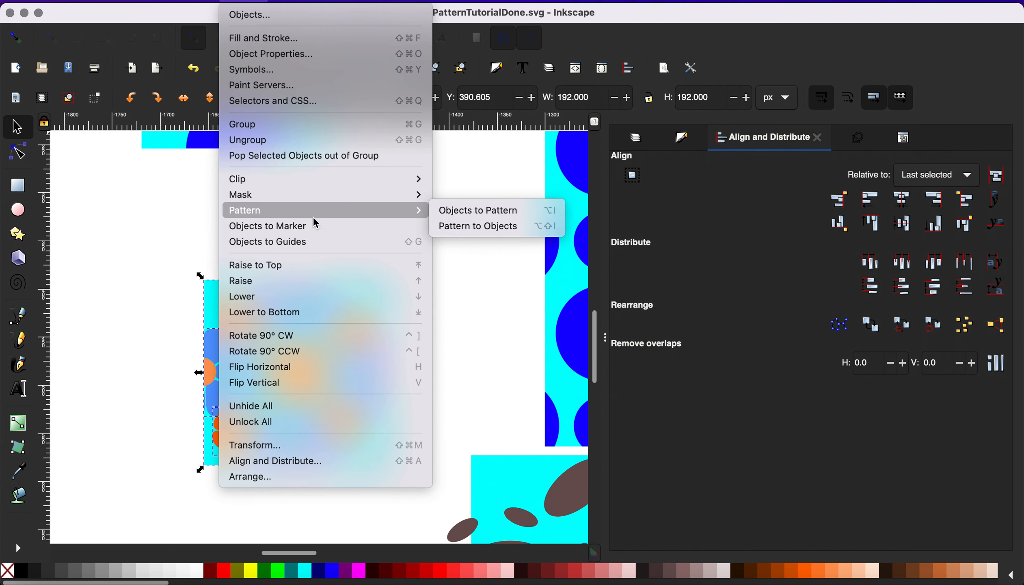
left_click(487, 211)
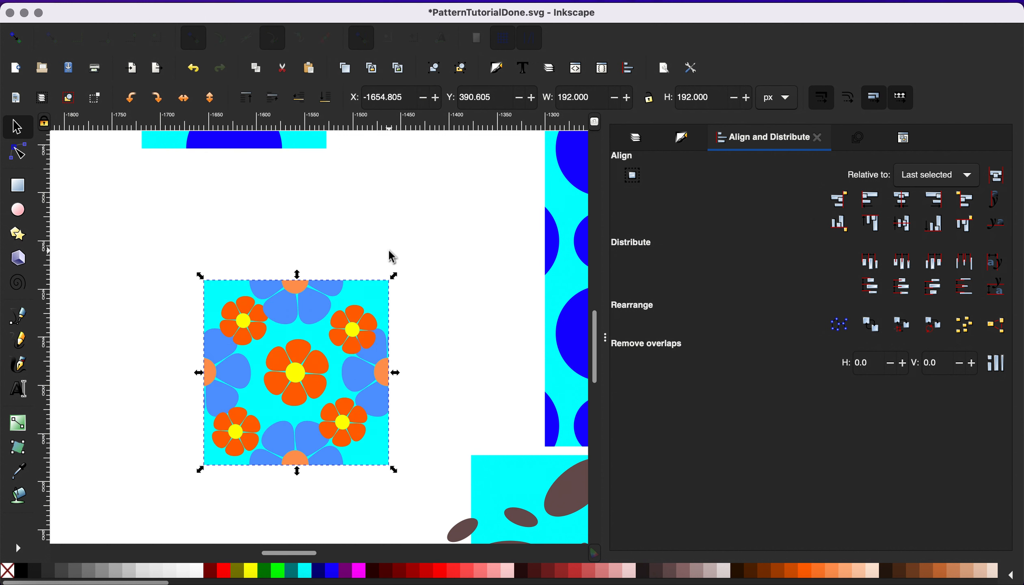
Fill the light-blue tablecloth in the still-life artwork with the new flower pattern
key("5")
scroll(389, 251, "right", 5)
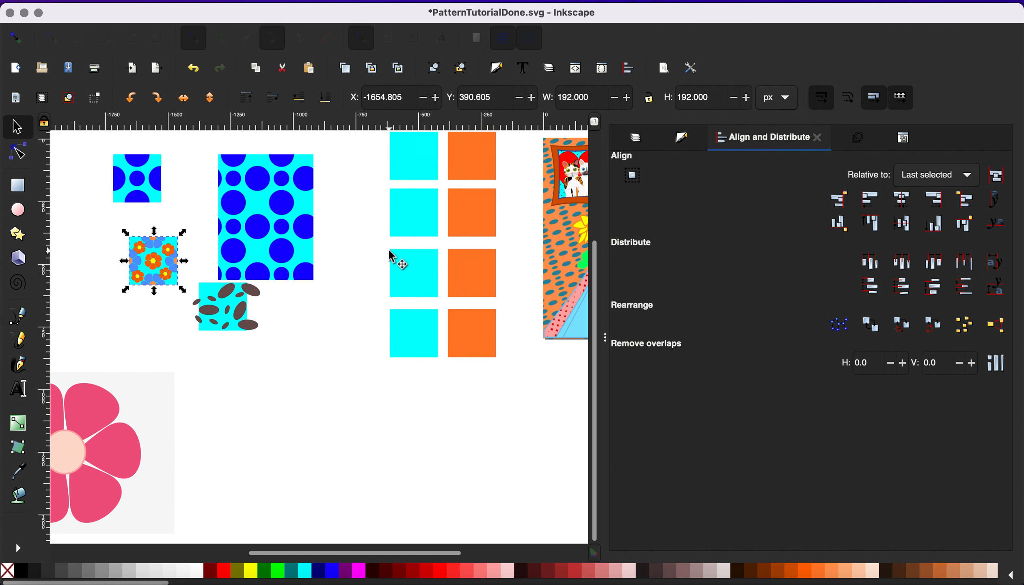
scroll(399, 248, "right", 10)
scroll(426, 257, "down", 1)
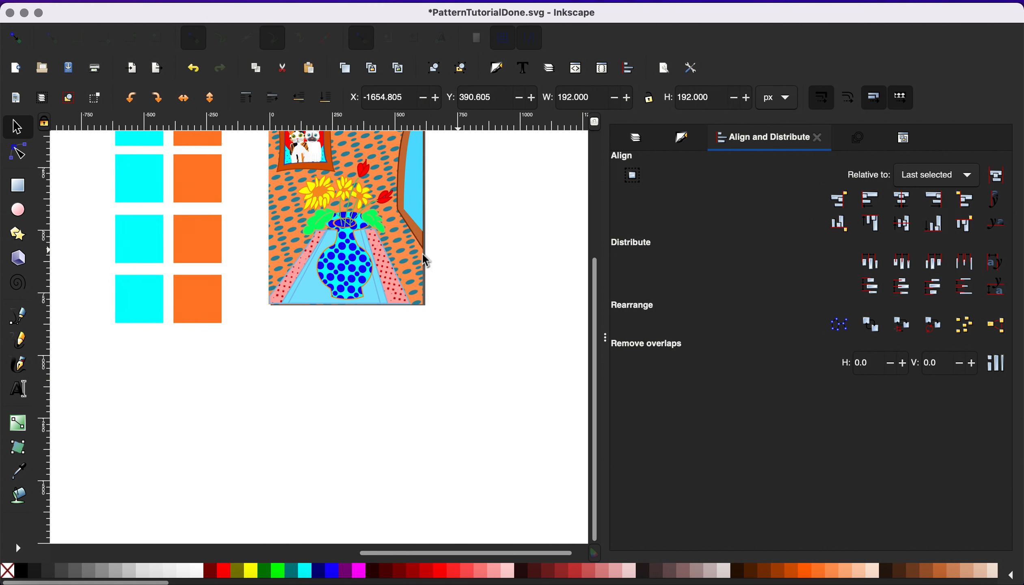
left_click(316, 295)
scroll(317, 294, "left", 10)
scroll(316, 295, "up", 3)
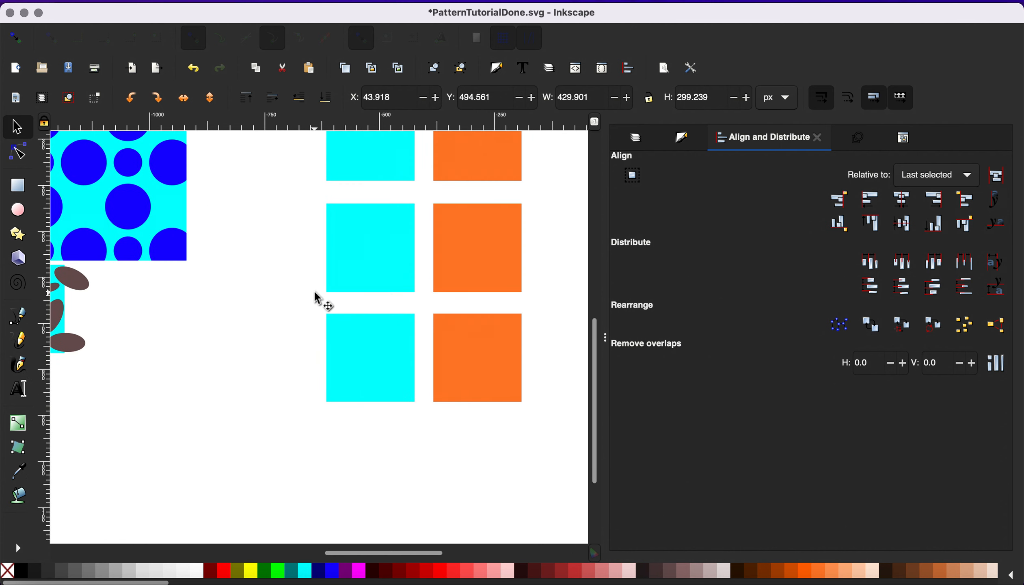
scroll(315, 292, "right", 6)
scroll(321, 287, "up", 1)
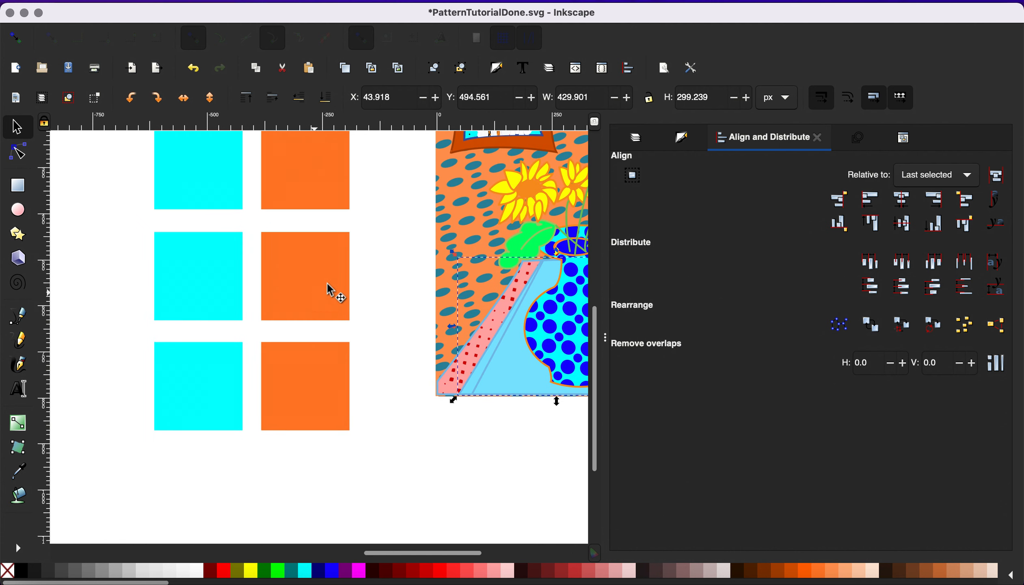
left_click(684, 138)
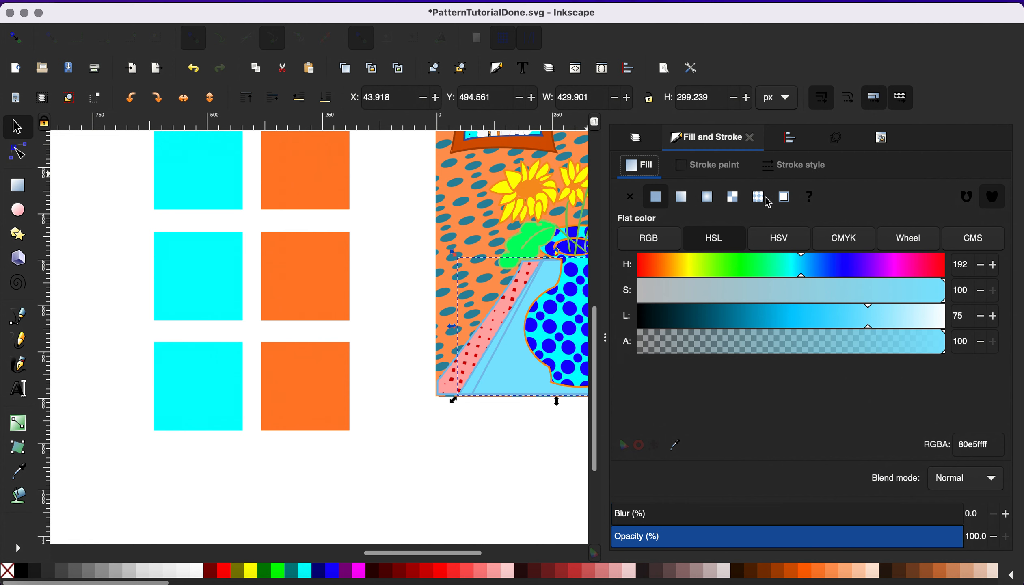
left_click(758, 198)
scroll(390, 347, "right", 8)
scroll(390, 348, "up", 1)
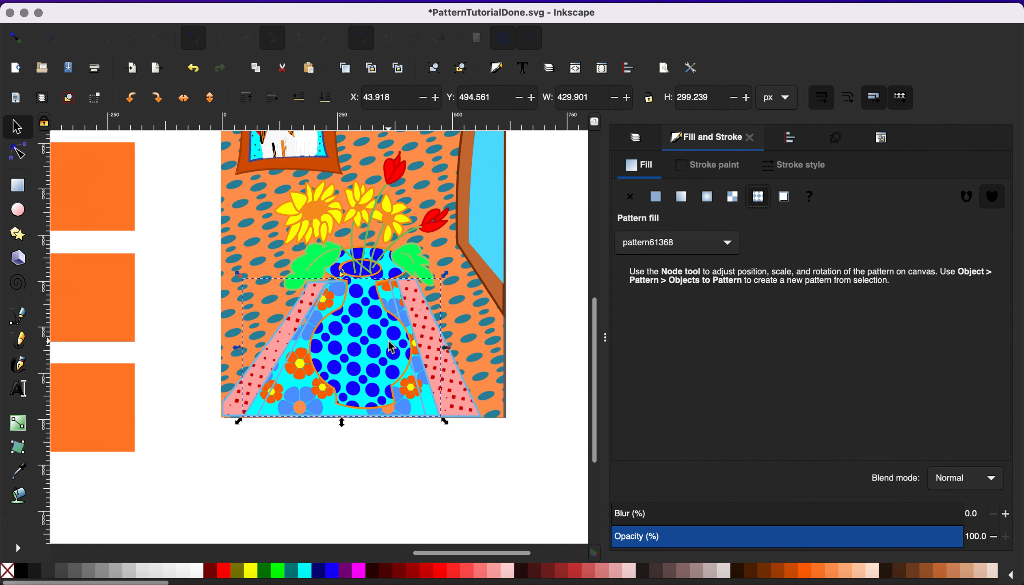
scroll(392, 347, "down", 1)
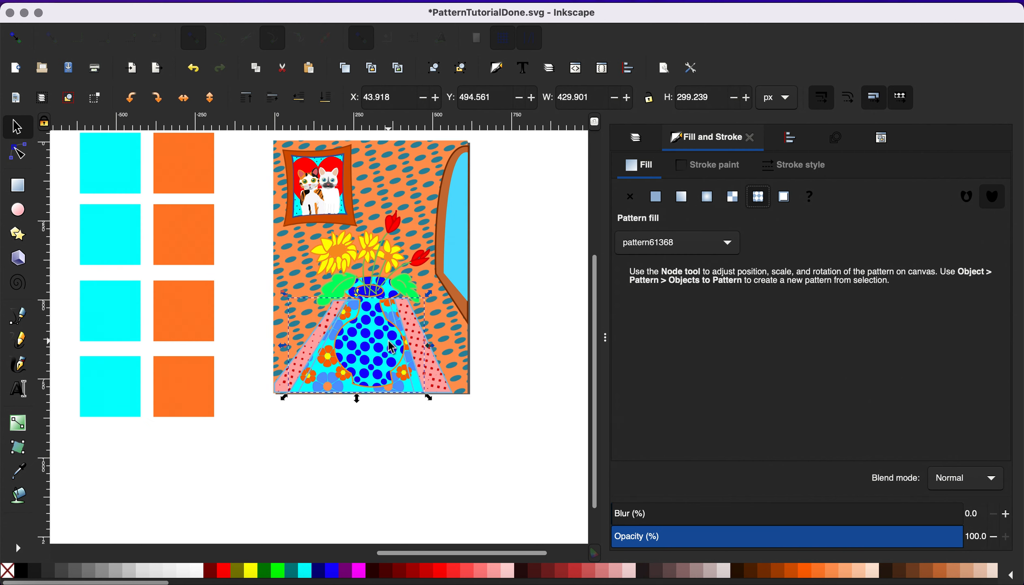
scroll(459, 222, "right", 3)
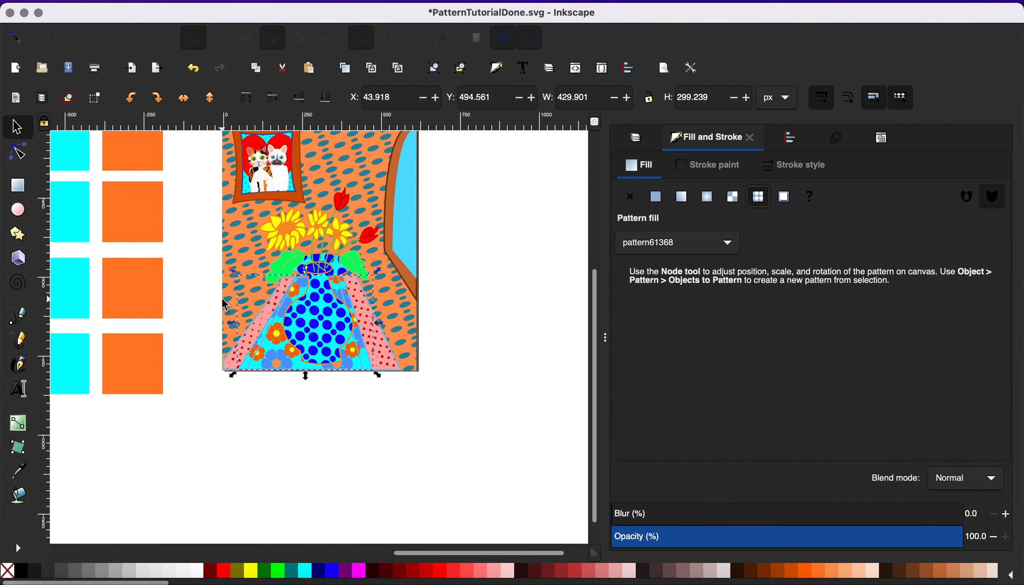
Move the small dot tile onto the first cyan square under Your Patterns
scroll(225, 305, "left", 5)
scroll(225, 305, "down", 1)
scroll(221, 298, "left", 5)
scroll(221, 298, "up", 1)
scroll(167, 252, "right", 8)
scroll(167, 252, "down", 1)
scroll(166, 252, "up", 1)
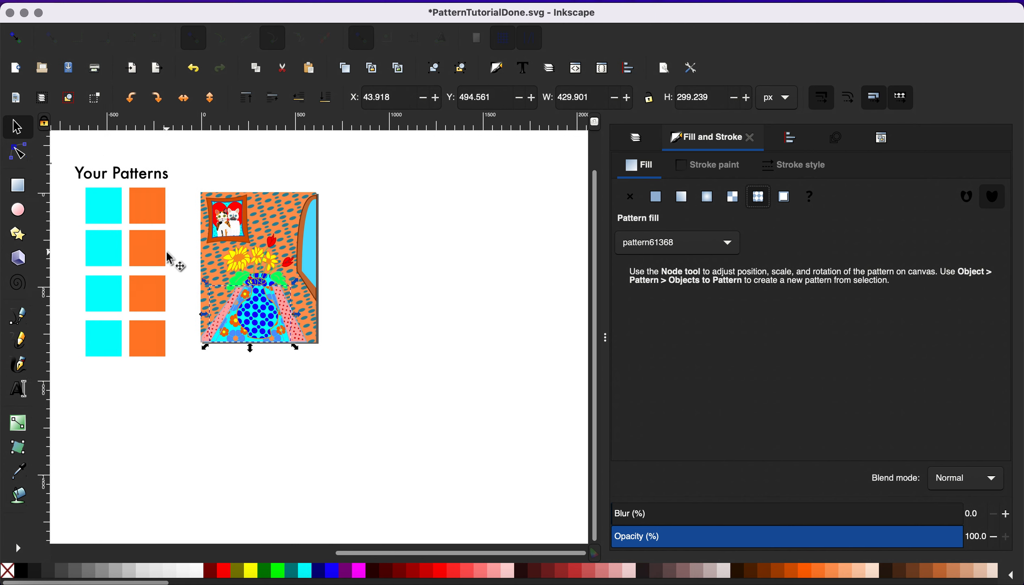
scroll(166, 252, "left", 5)
scroll(170, 260, "left", 5)
scroll(169, 261, "down", 1)
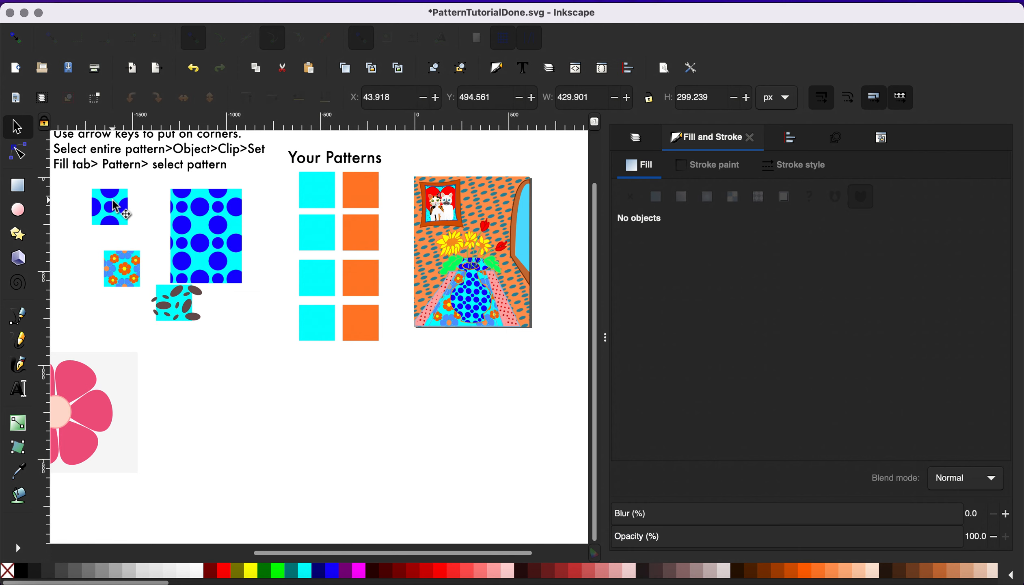
key("Escape")
left_click(111, 216)
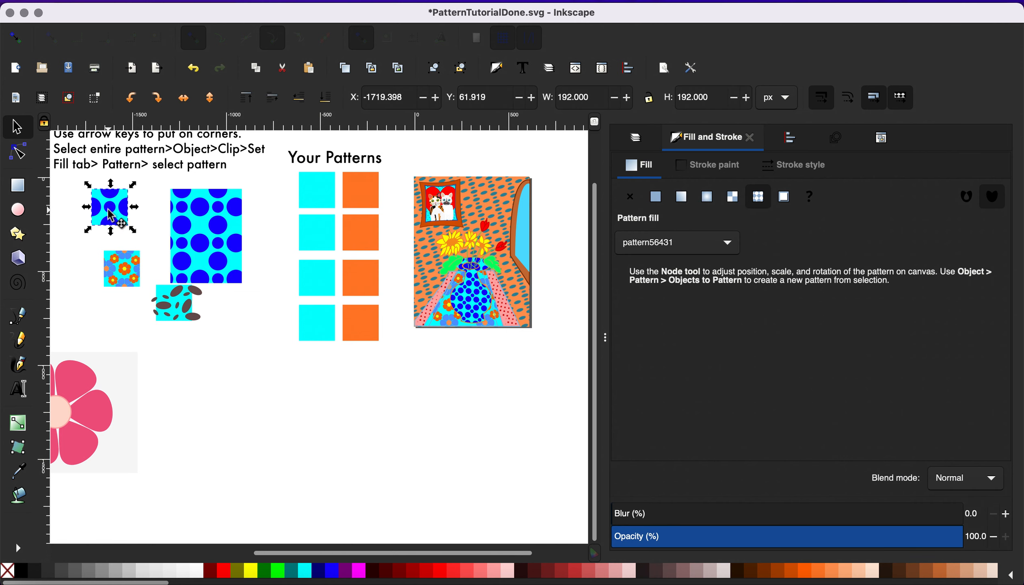
left_click_drag(112, 216, 330, 198)
Replace the second cyan square under Your Patterns with the flower tile, deleting the placeholder
left_click(121, 278)
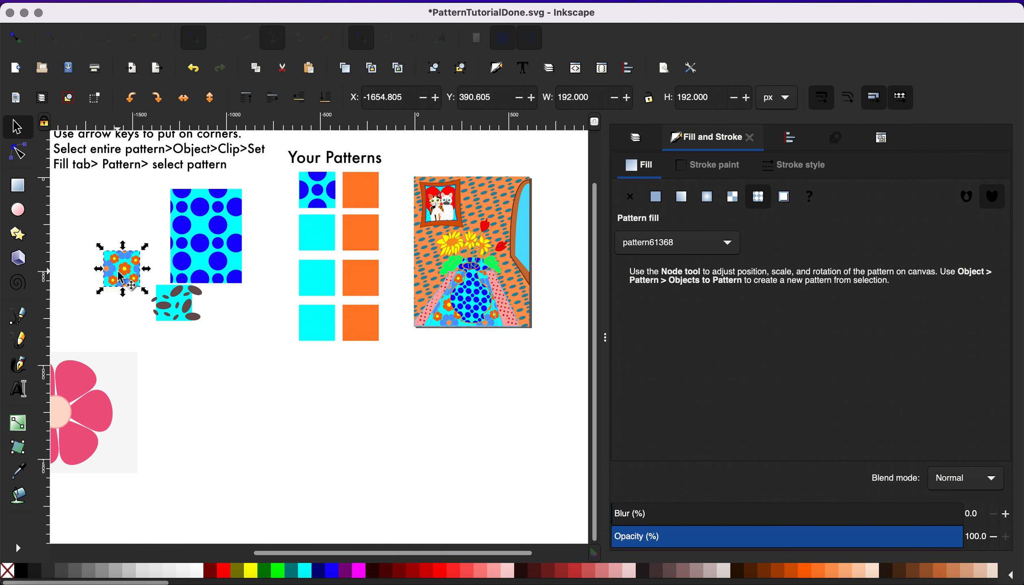
left_click_drag(121, 278, 281, 254)
left_click(320, 227)
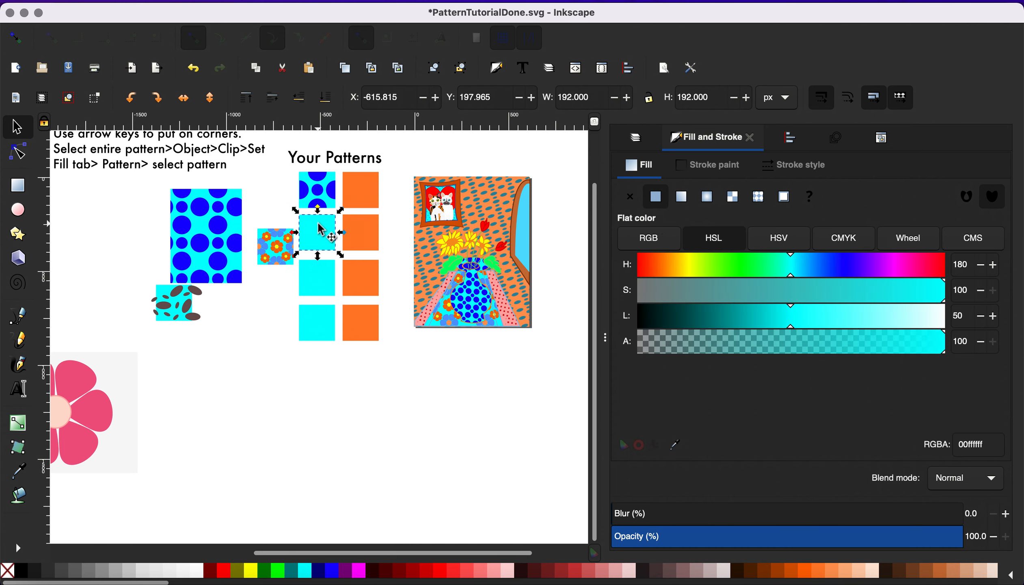
key("Delete")
left_click_drag(284, 245, 320, 235)
Recolour all the ellipses on the small ellipse tile green 55d400, leaving its cyan square out of the selection
scroll(226, 330, "up", 1)
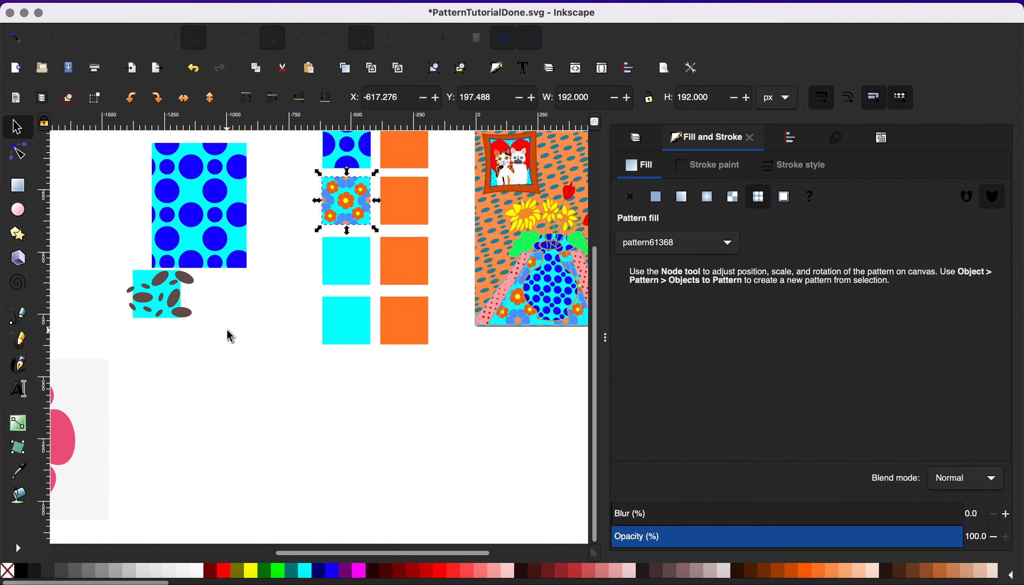
scroll(226, 330, "left", 5)
scroll(226, 330, "down", 1)
scroll(227, 330, "right", 4)
scroll(227, 330, "up", 2)
scroll(227, 330, "up", 2)
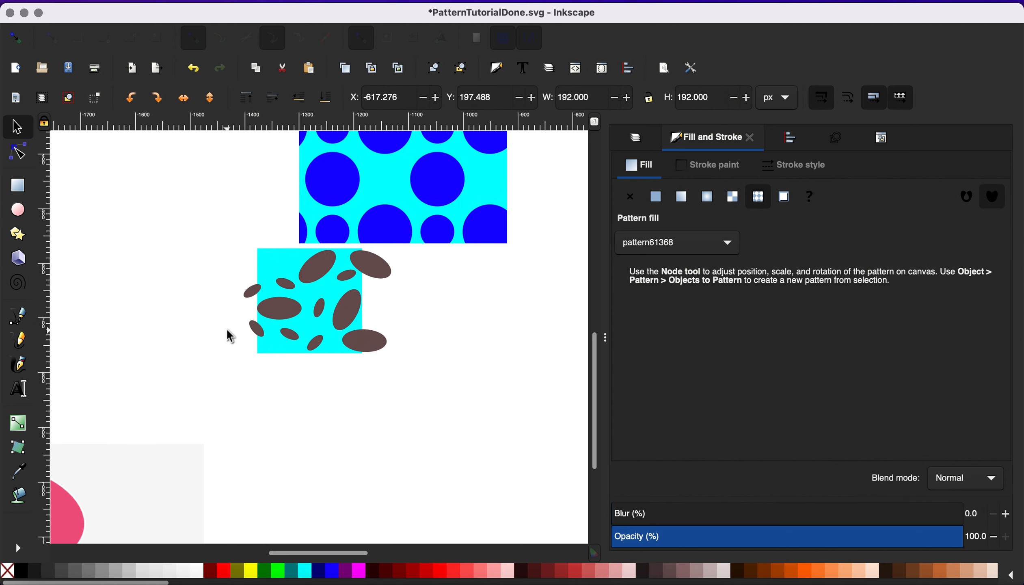
scroll(227, 330, "right", 2)
left_click(151, 270)
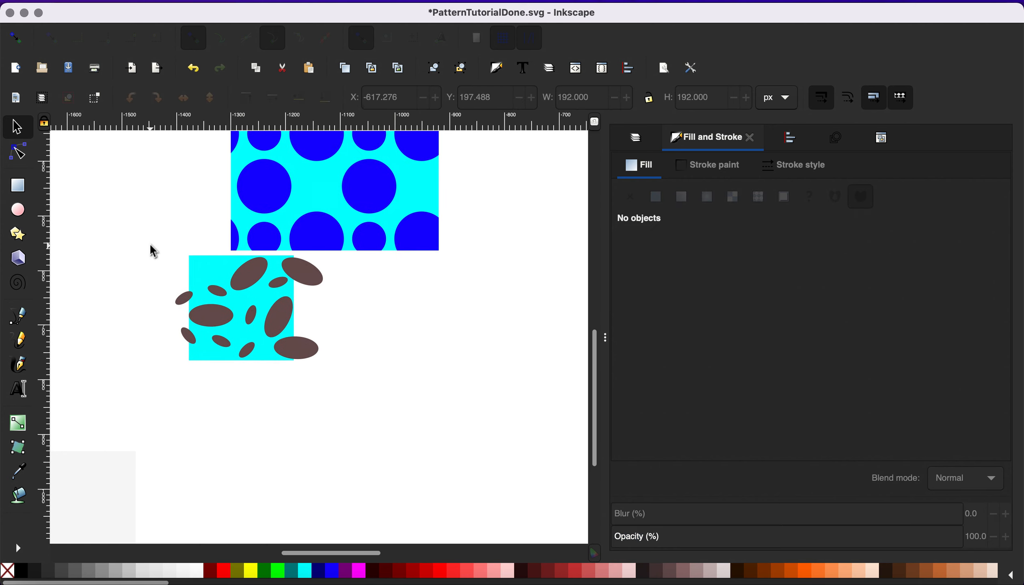
left_click_drag(150, 244, 358, 403)
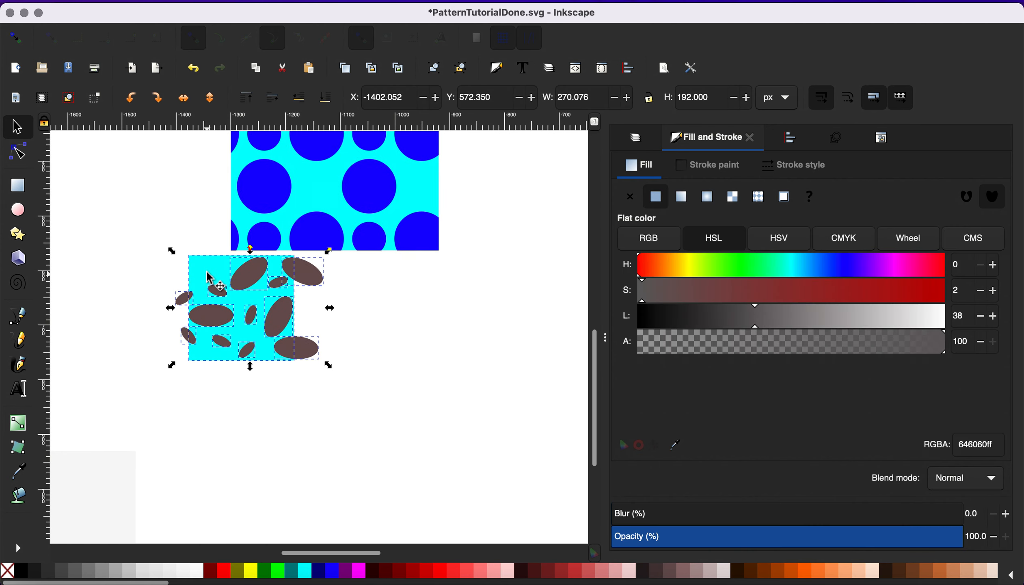
left_click(207, 273, "shift")
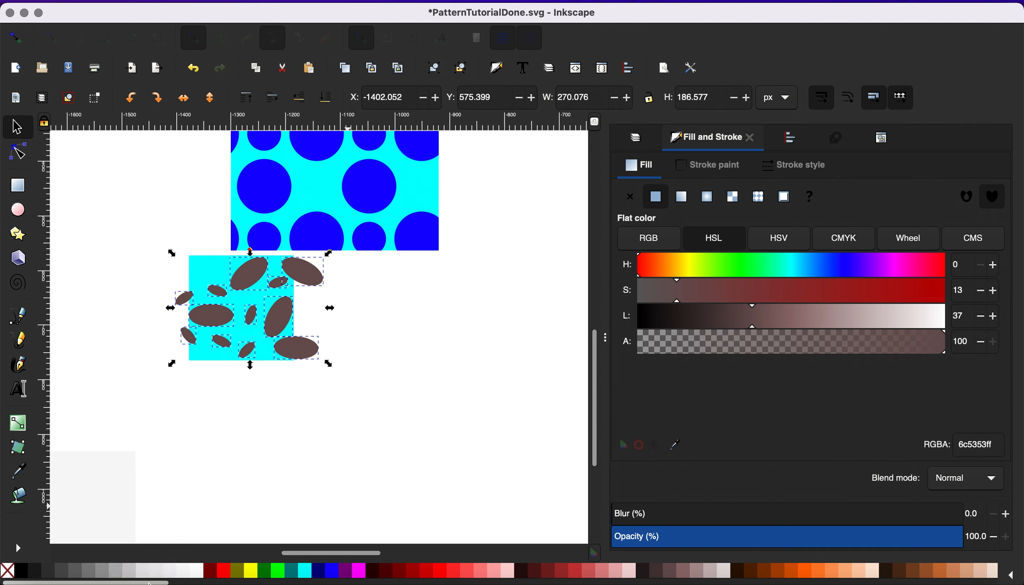
left_click_drag(149, 582, 360, 573)
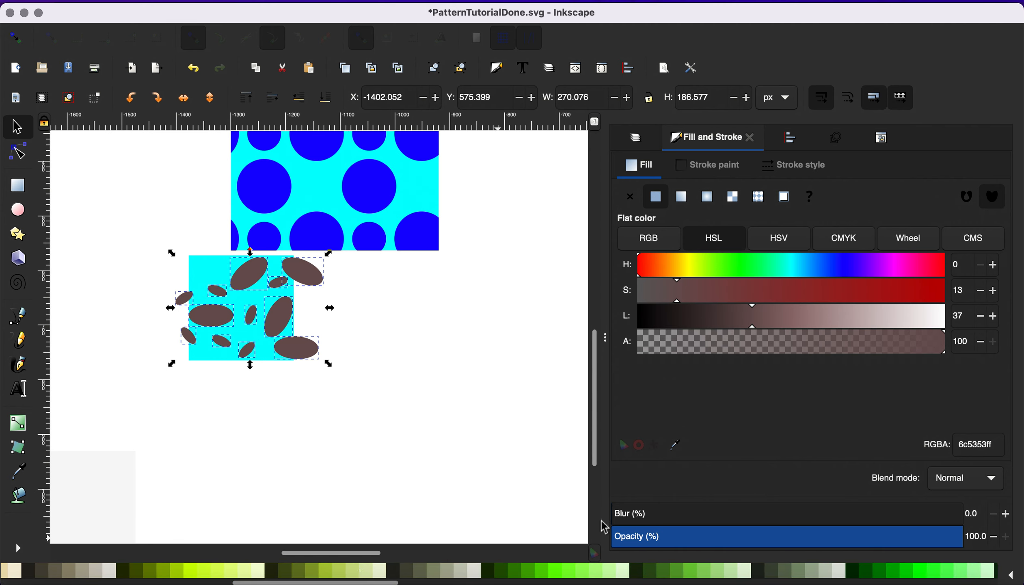
left_click(573, 576)
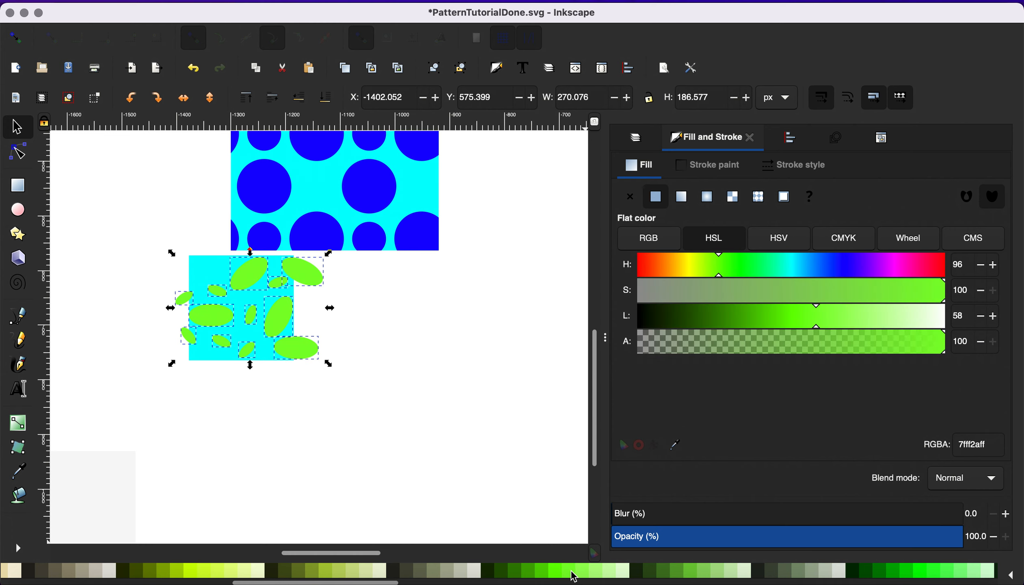
left_click(547, 576)
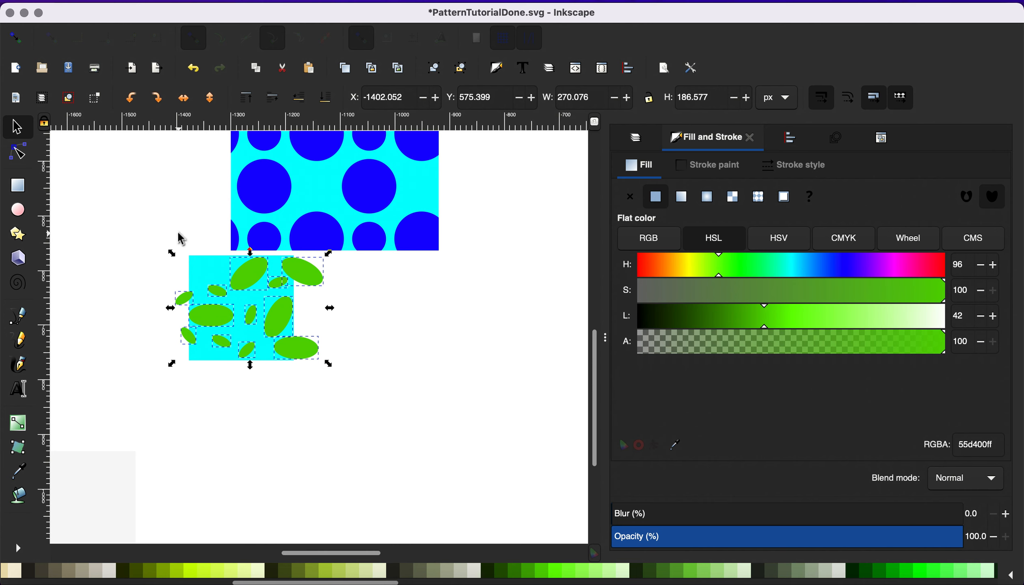
Fill the ellipse tile's cyan background square with bright green 66ff00
left_click(202, 269)
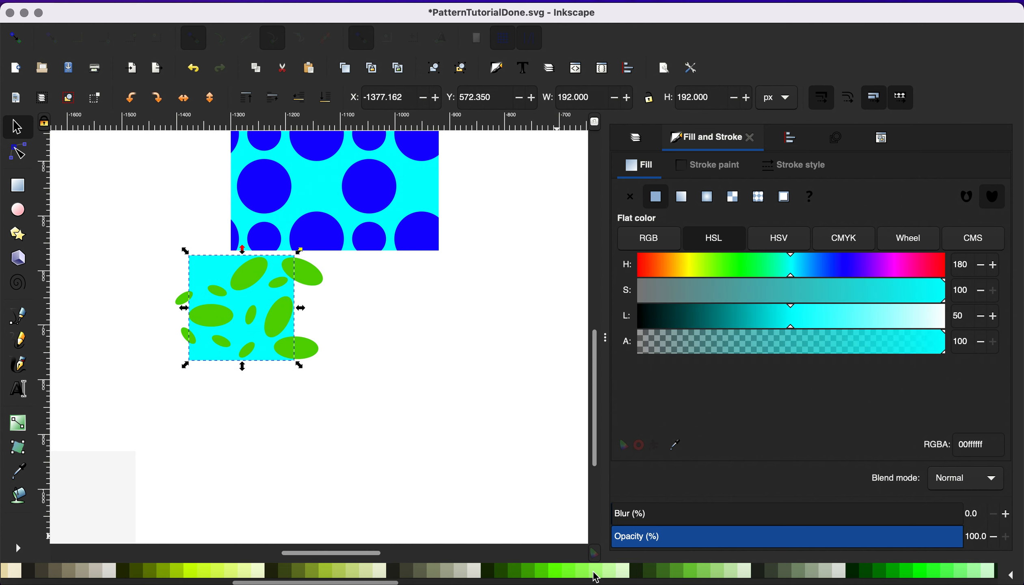
left_click(561, 571)
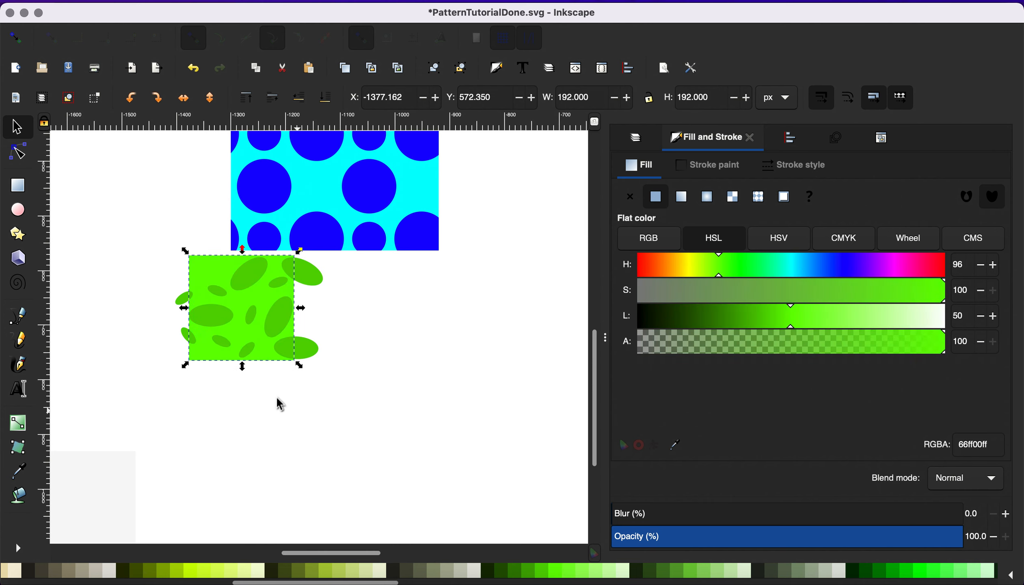
scroll(277, 398, "left", 3)
scroll(277, 397, "up", 2)
left_click(446, 349)
scroll(446, 349, "up", 5)
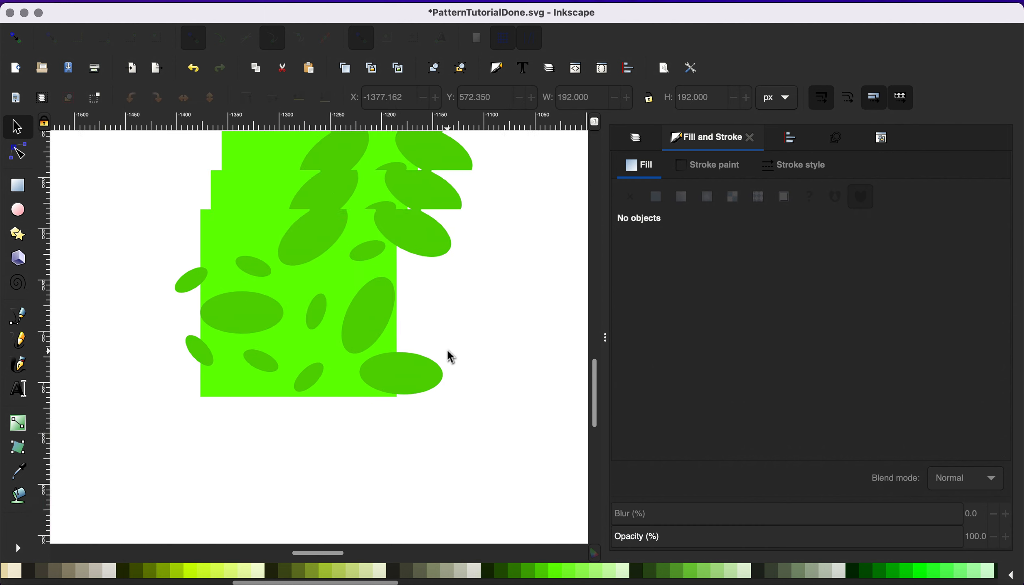
left_click(405, 283)
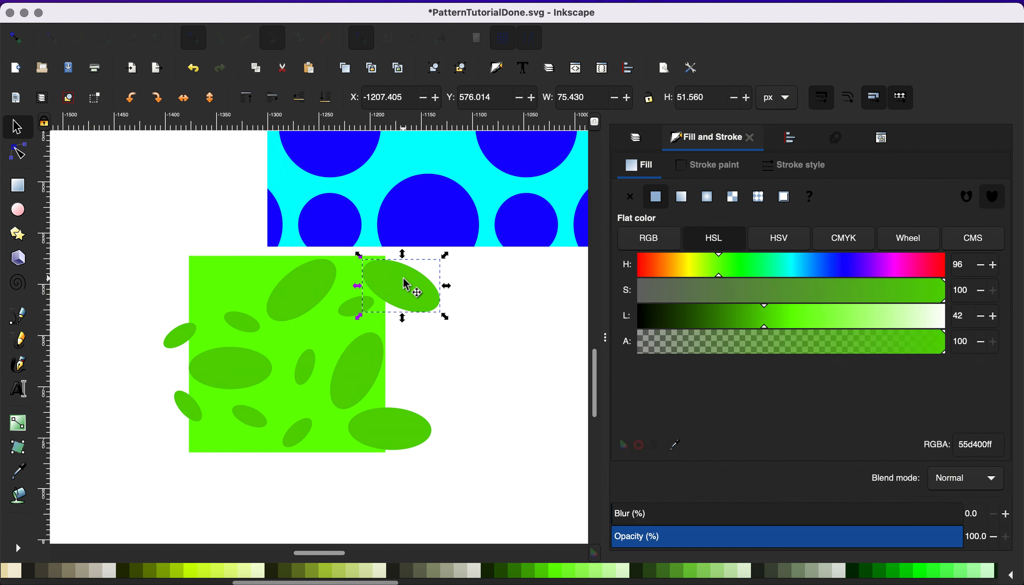
key("Left")
key("Left")
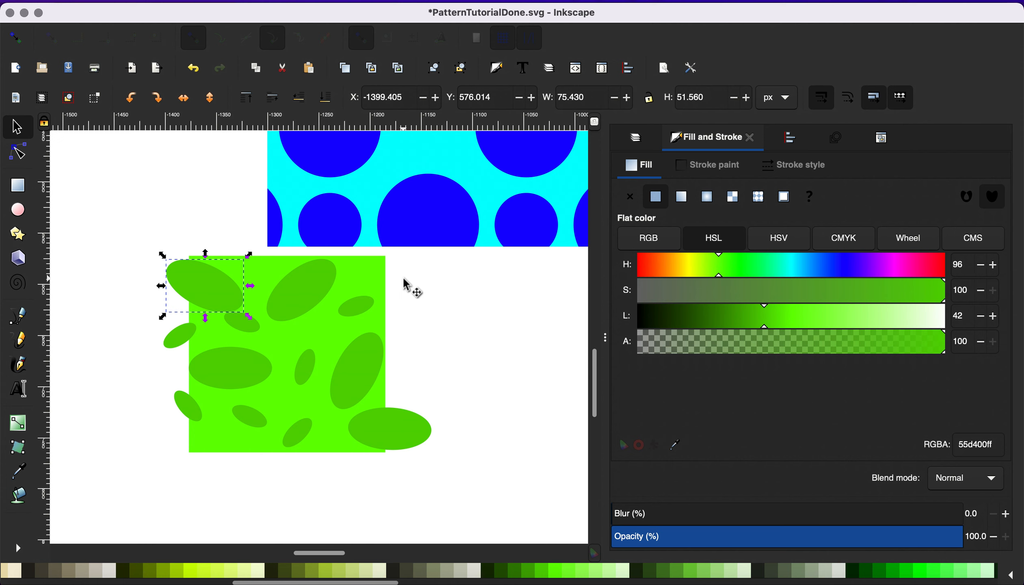
key("super+z")
key("super+z")
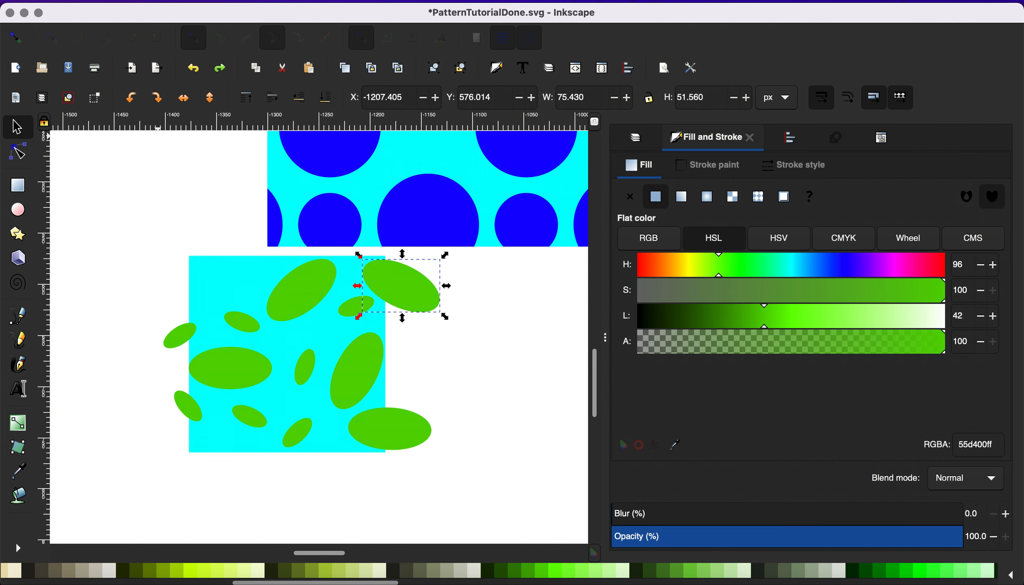
left_click(137, 1)
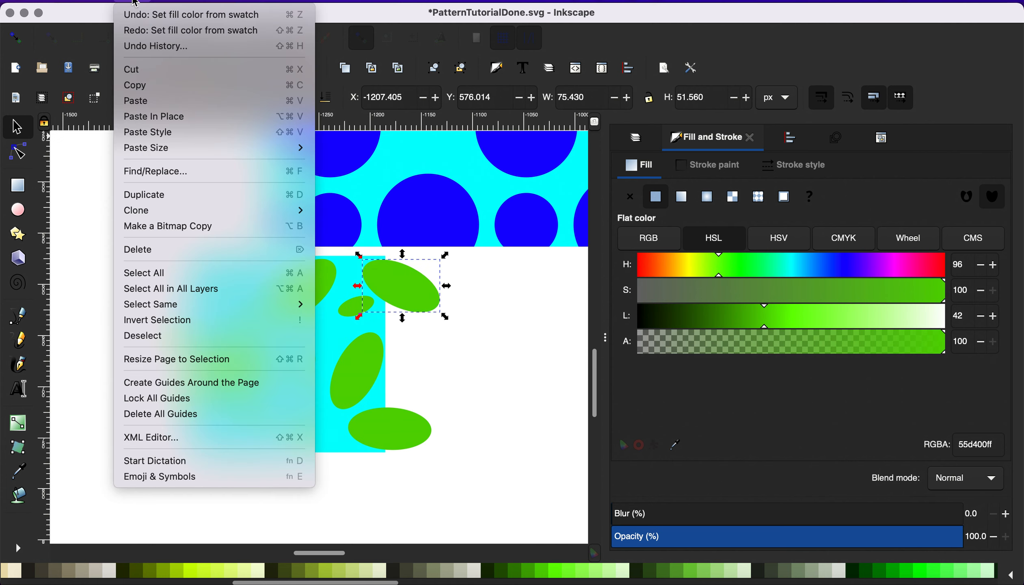
left_click(144, 32)
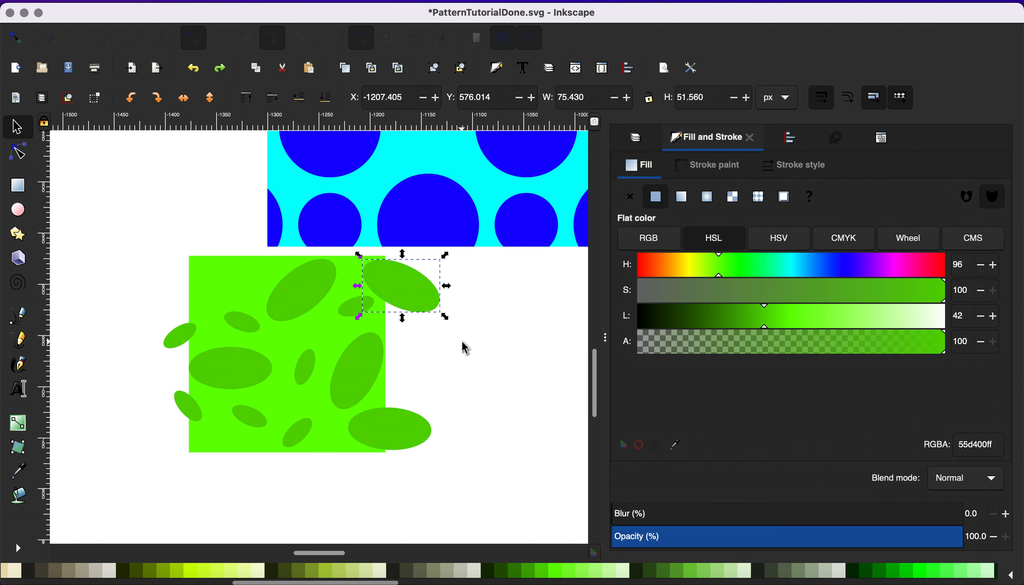
Duplicate the large ellipse crossing the tile's upper right edge and shift the copy 192 px left onto the opposite edge
key("Escape")
left_click(403, 300)
key("super+shift+z")
key("super+z")
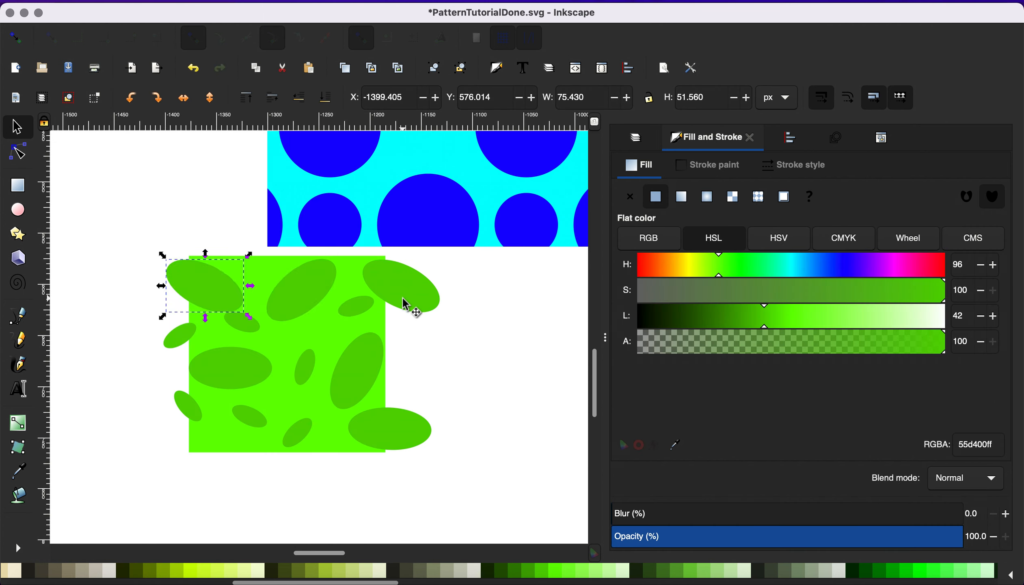
Move the large top ellipse up across the tile's upper edge and place a copy 192 px lower on the bottom edge
left_click(250, 324)
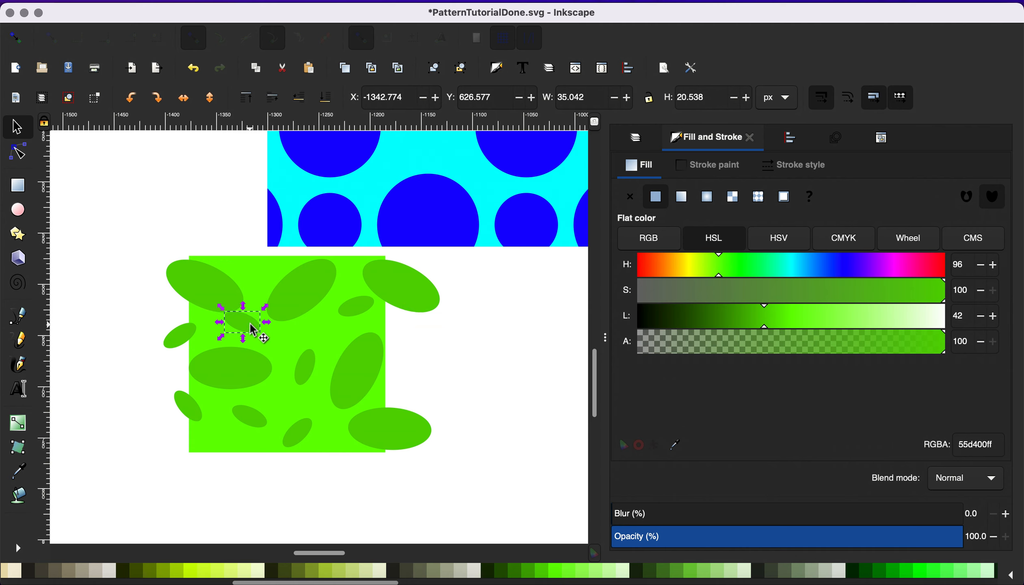
left_click_drag(253, 329, 288, 267)
left_click(296, 300)
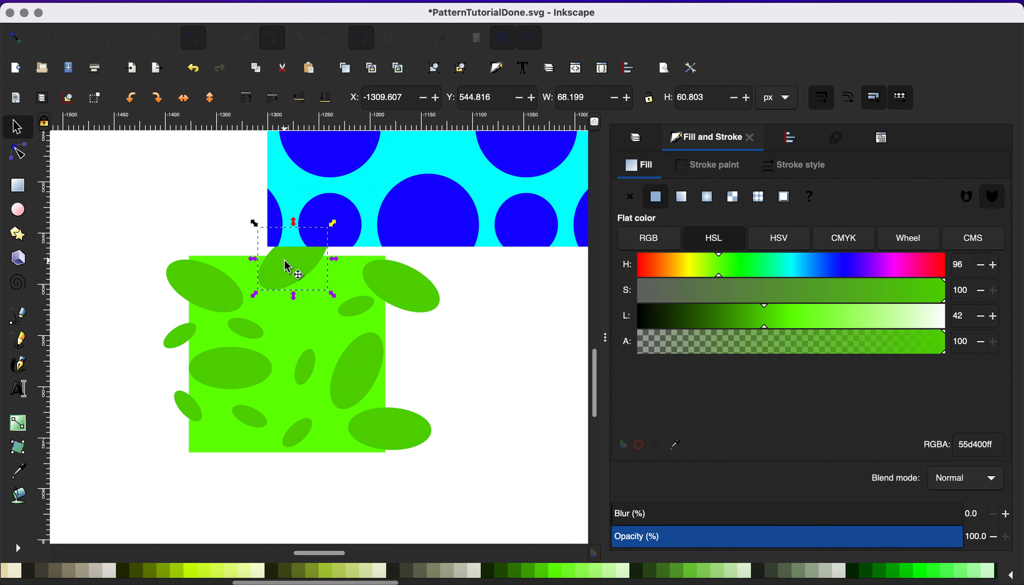
key("Down")
key("Down")
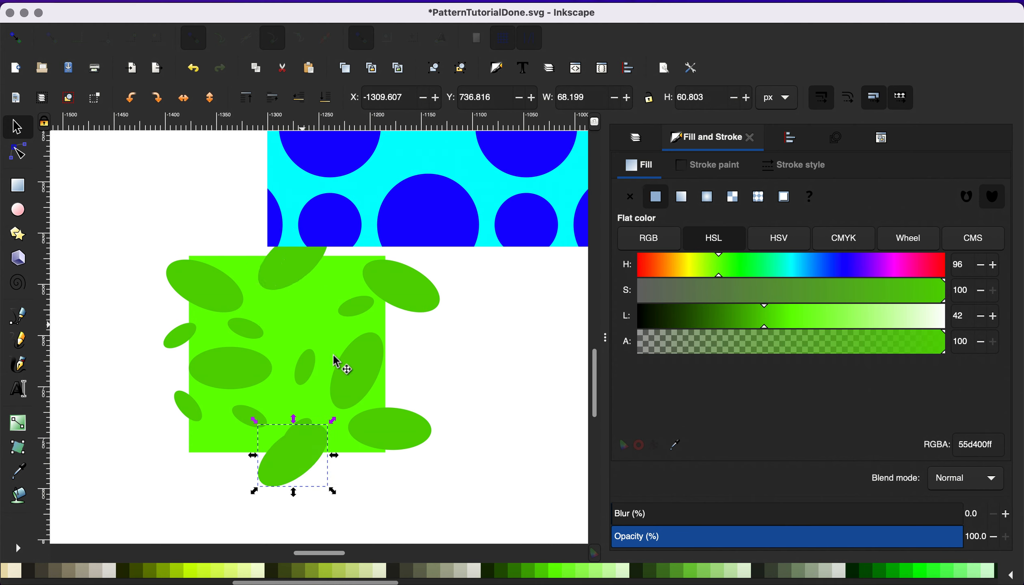
Move the small covered ellipse up clear of the large bottom one and add a tilted ellipse about 40 × 48 px in the upper middle gap
left_click(393, 480)
left_click(308, 428)
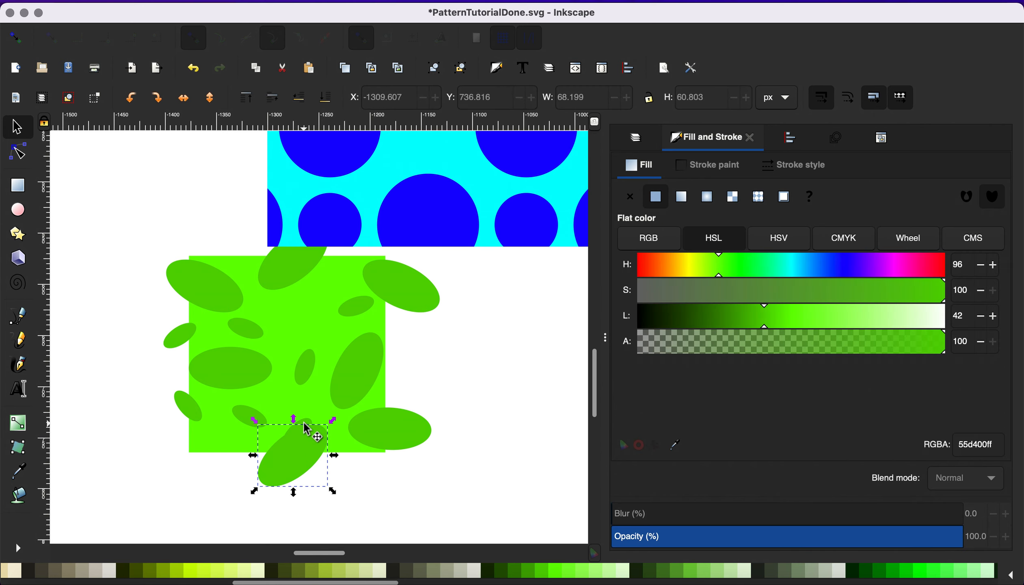
left_click(307, 425)
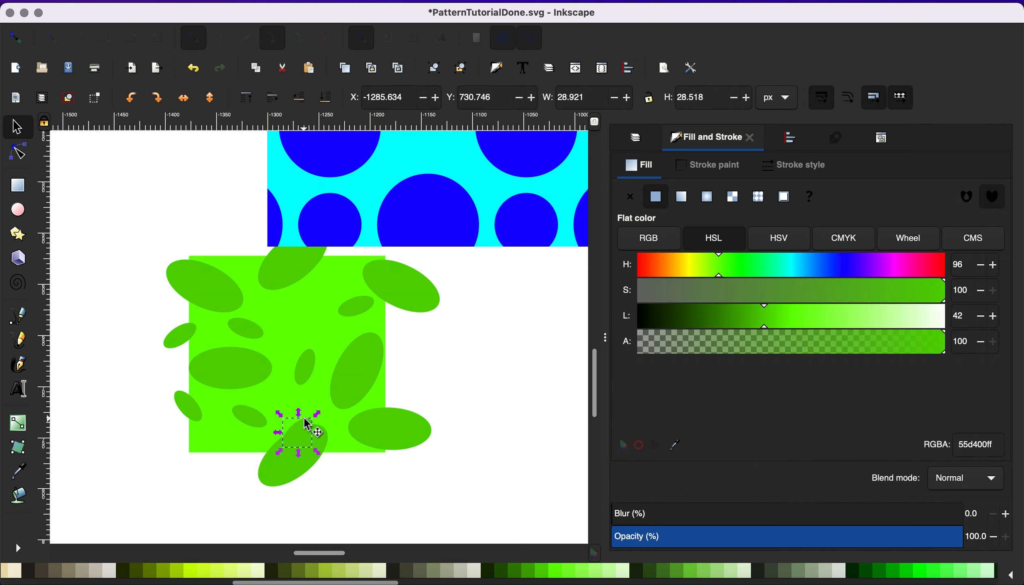
left_click_drag(308, 426, 314, 340)
left_click(300, 329)
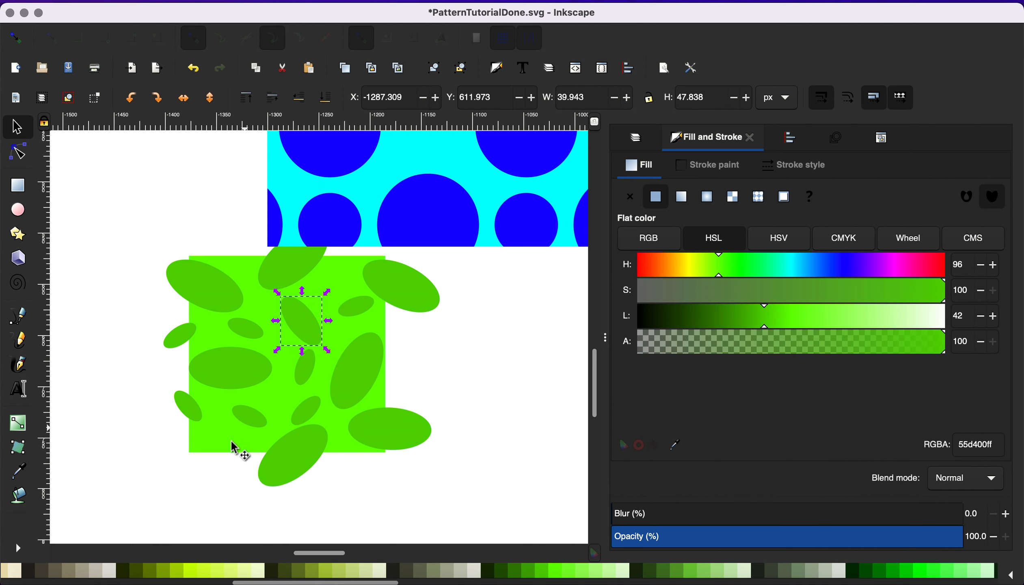
Duplicate the large ellipse on the tile's lower right edge and shift the copy 192 px left onto the opposite edge
left_click(391, 438)
key("super+d")
key("Left")
key("Left")
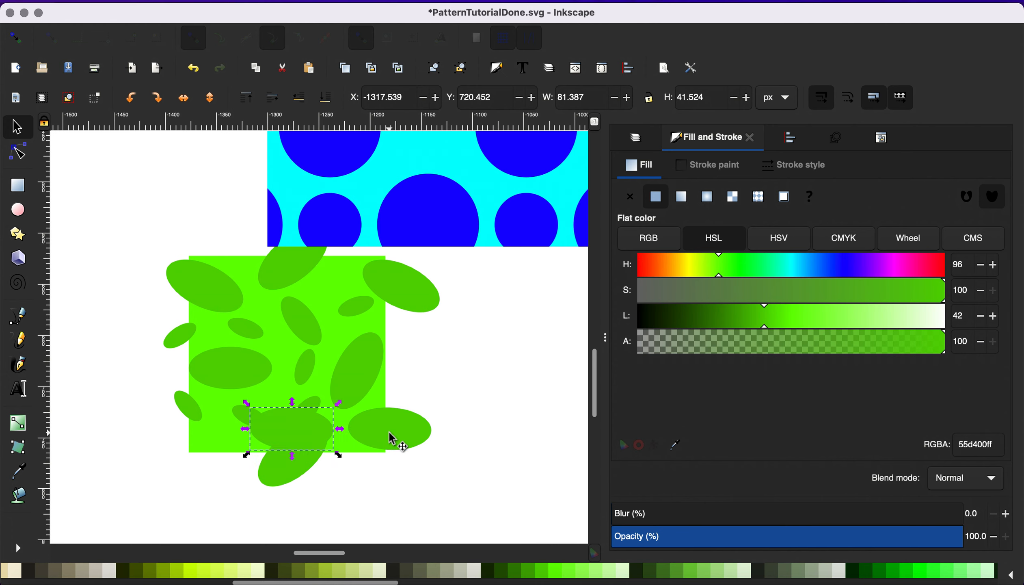
left_click(153, 387)
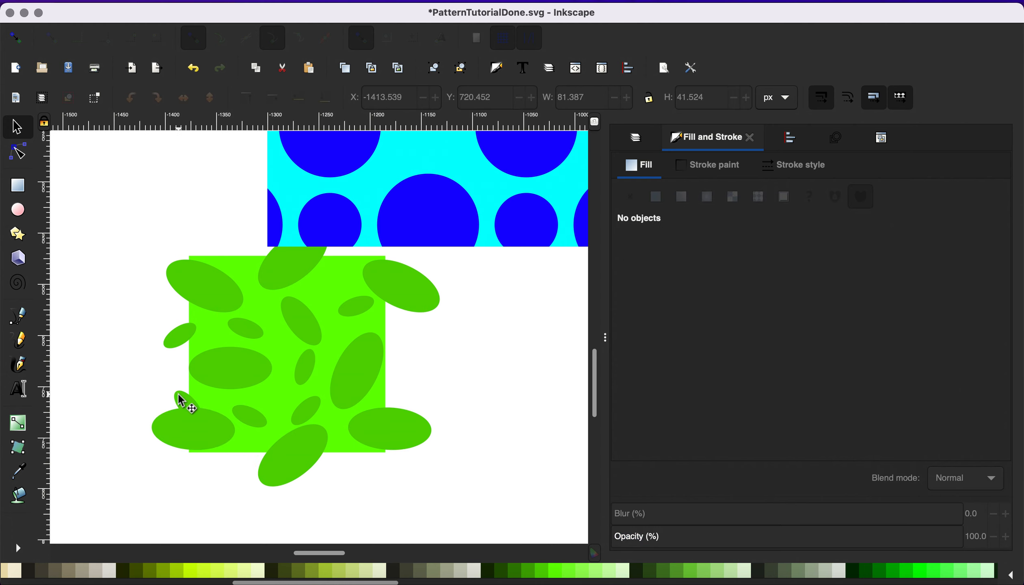
Raise the lower small ellipse on the tile's left edge and copy both small left-edge ellipses 192 px right onto the right edge
left_click_drag(183, 402, 359, 348)
left_click(455, 357)
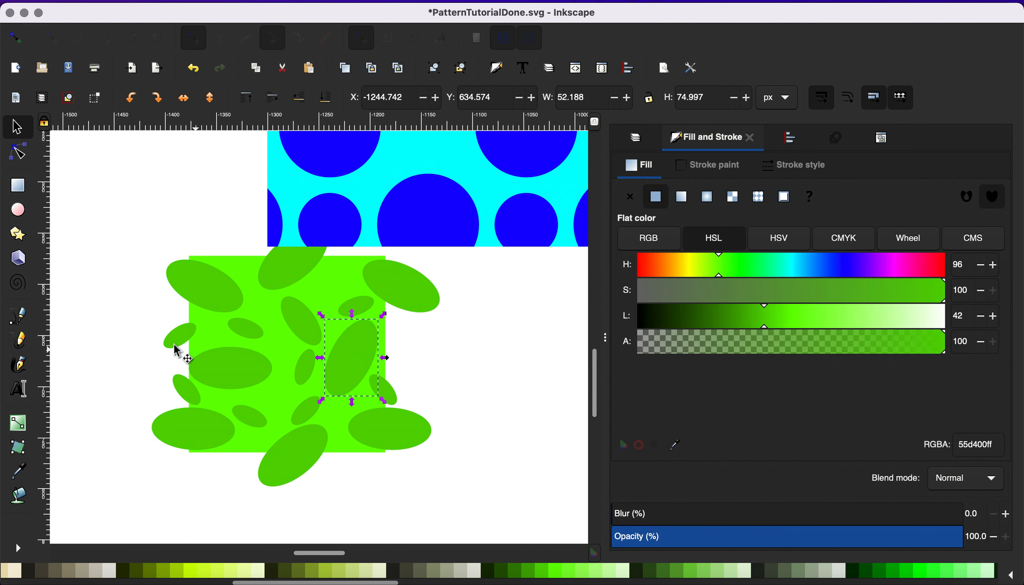
left_click(172, 341)
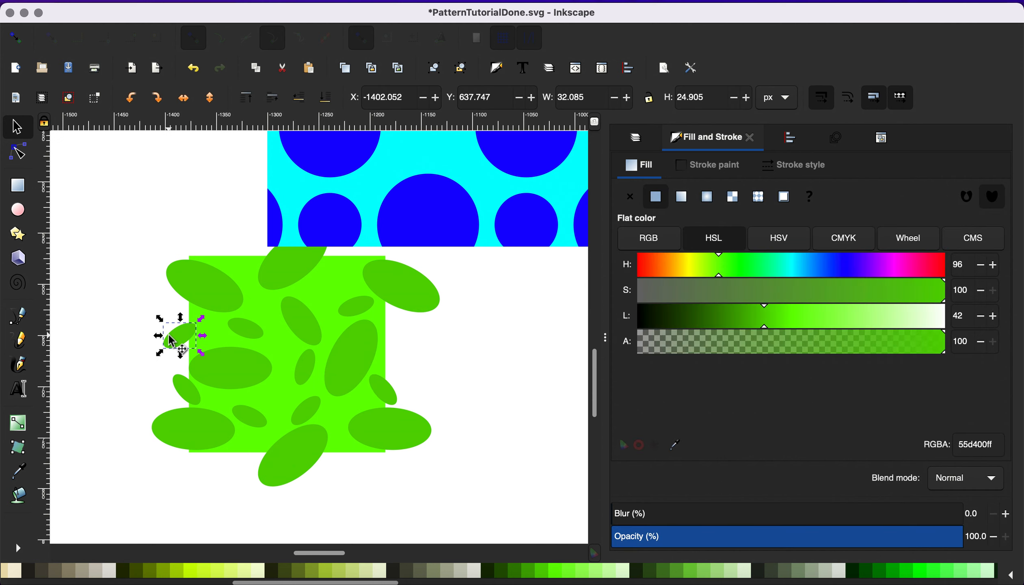
key("super+d")
key("Right")
key("Right")
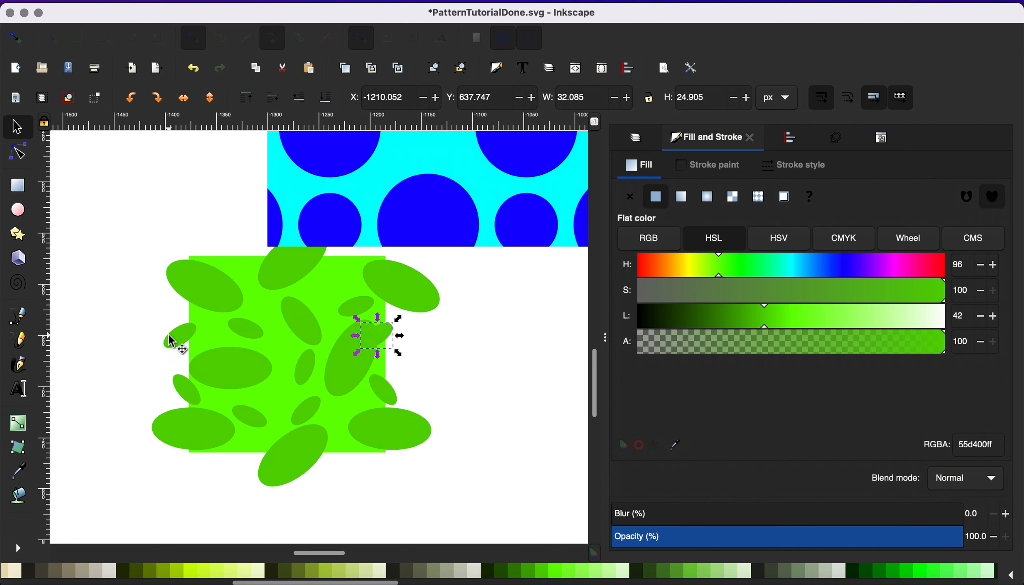
Shrink the large upright ellipse near the tile's right edge to about 43 × 61 px and move it down clear of its neighbours
left_click(347, 365)
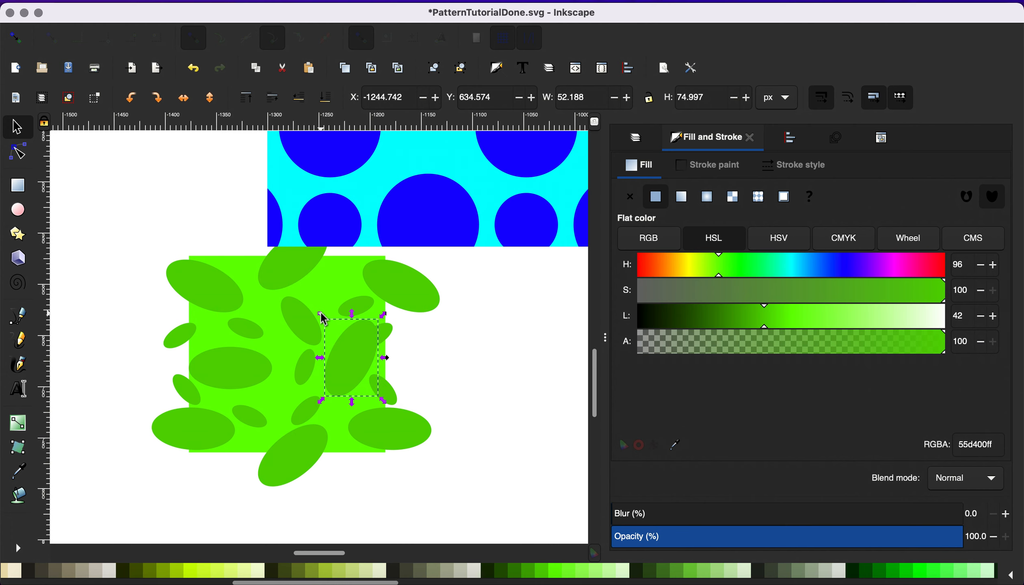
left_click_drag(326, 319, 333, 334)
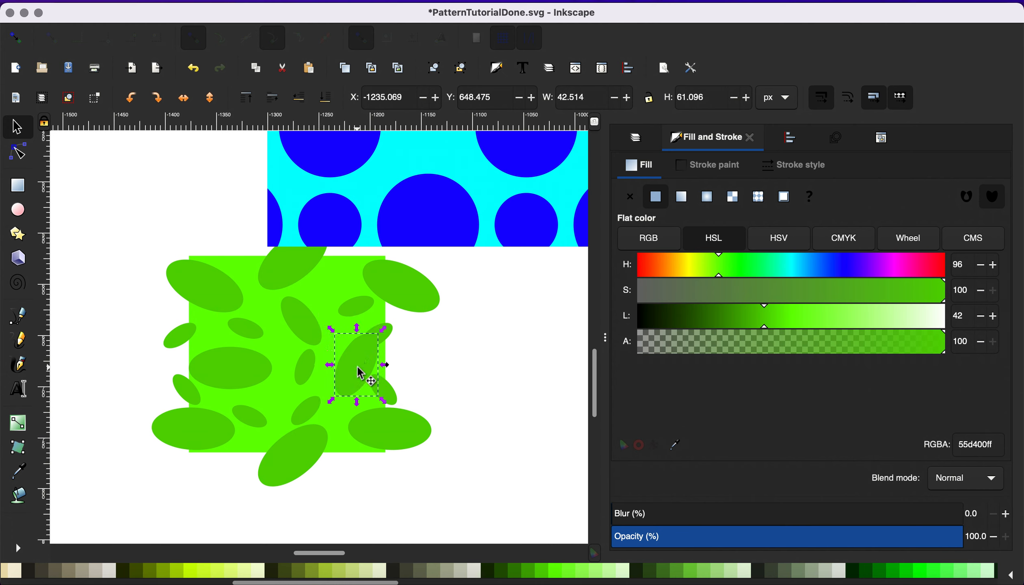
left_click_drag(348, 380, 345, 393)
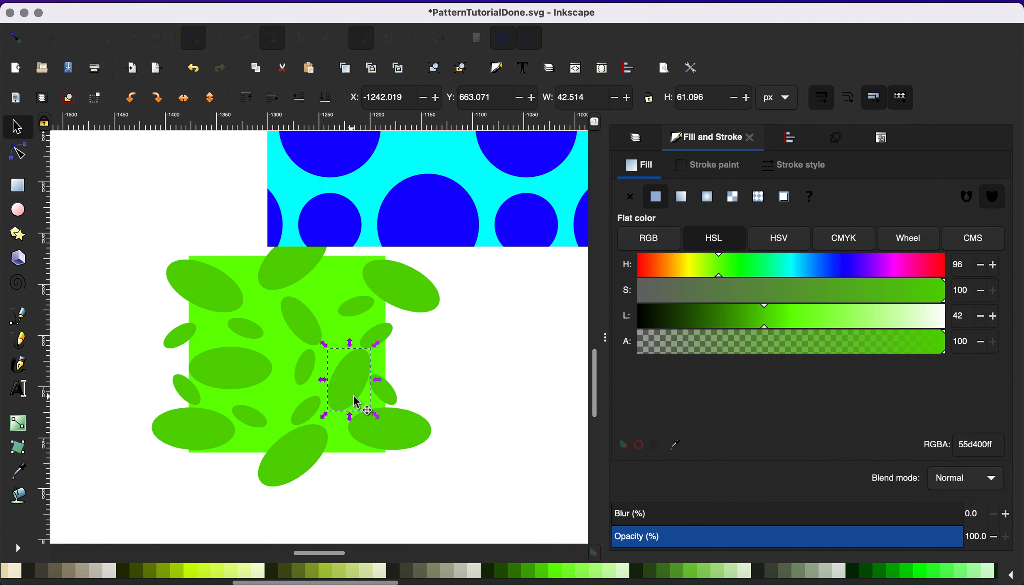
Place a rotated copy of the small upper right ellipse across the tile's top edge and duplicate it 192 px down onto the bottom edge
left_click(355, 310)
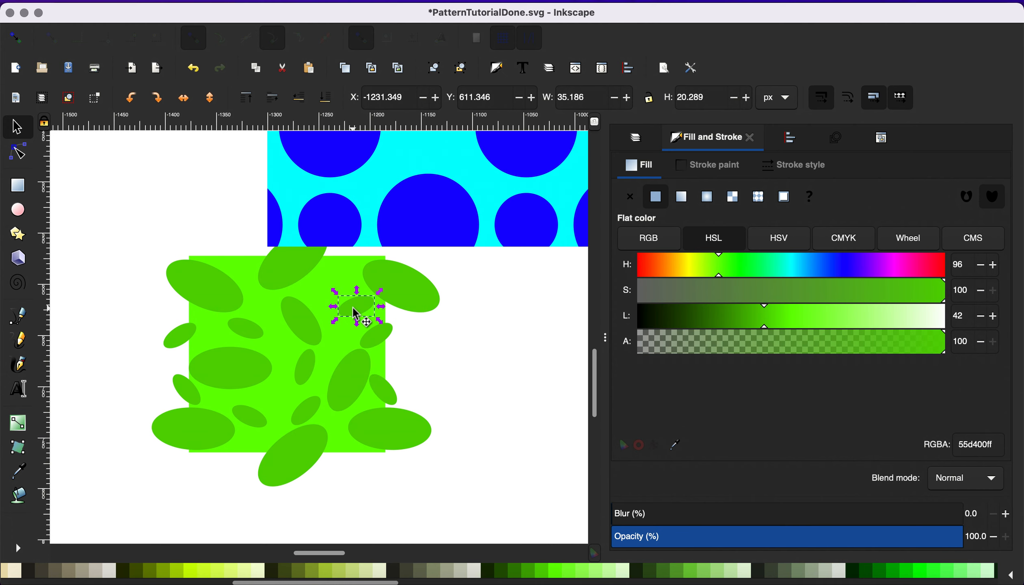
left_click_drag(355, 310, 335, 263)
left_click(347, 256)
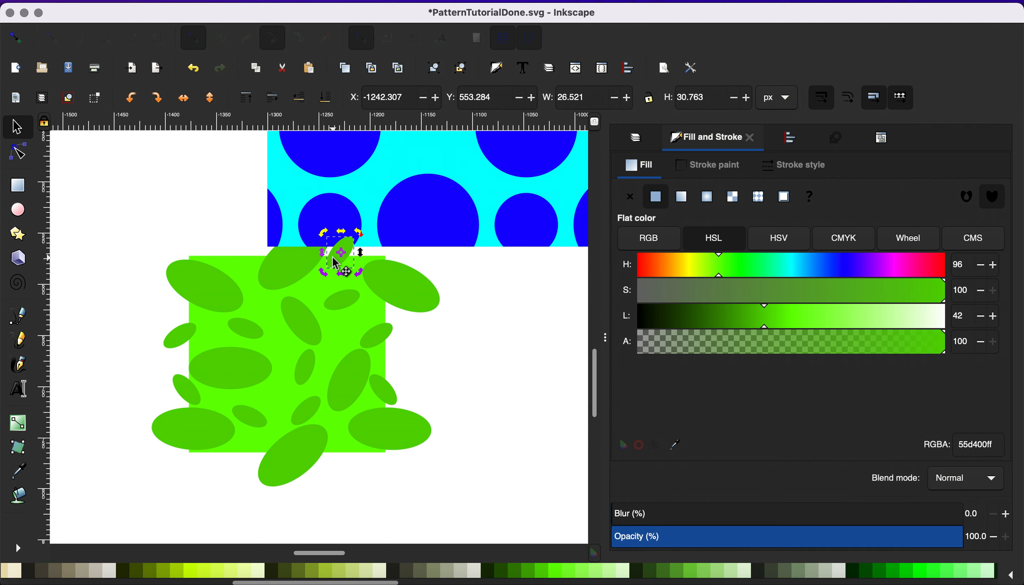
key("ctrl+d")
key("Down")
key("Down")
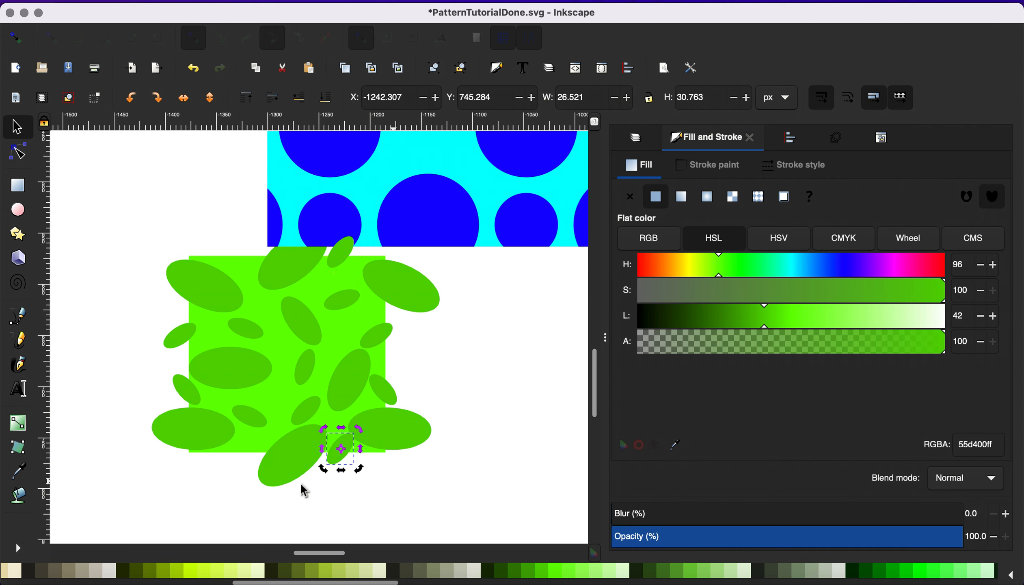
left_click(79, 347)
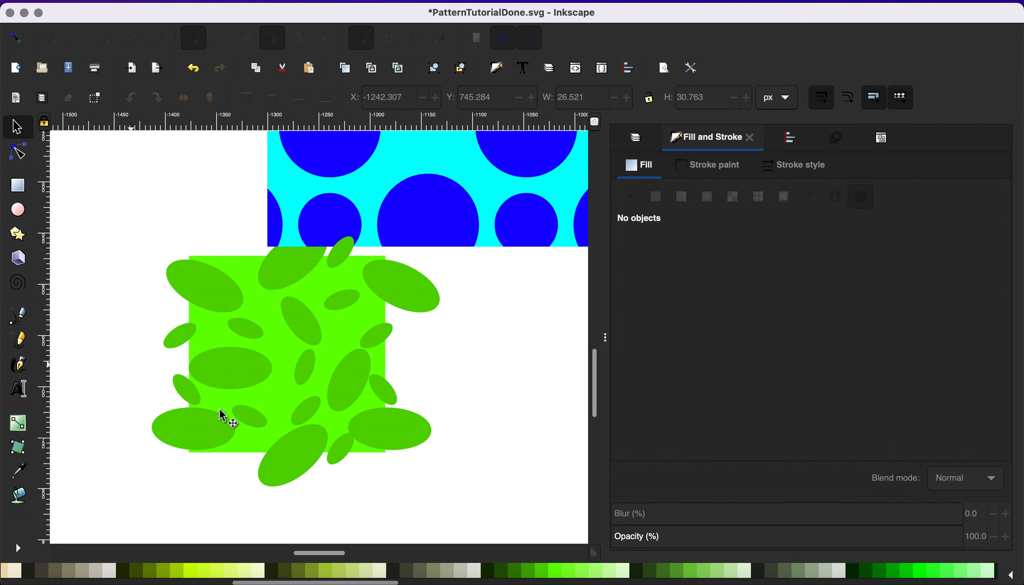
Move the small upright ellipse from the tile's centre across its top edge and duplicate it 192 px down onto the bottom edge
left_click(249, 334)
left_click(304, 373)
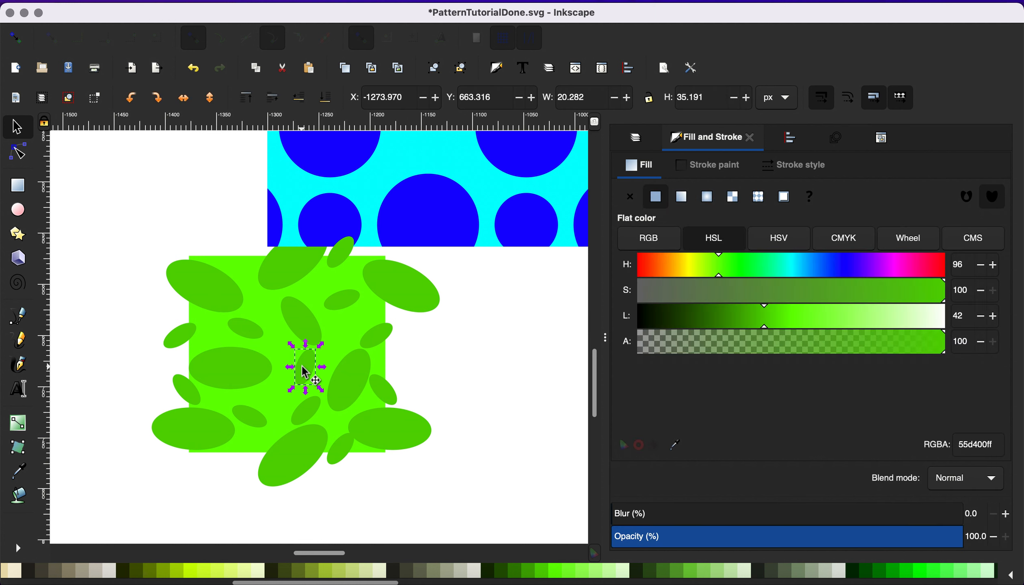
left_click_drag(306, 372, 247, 253)
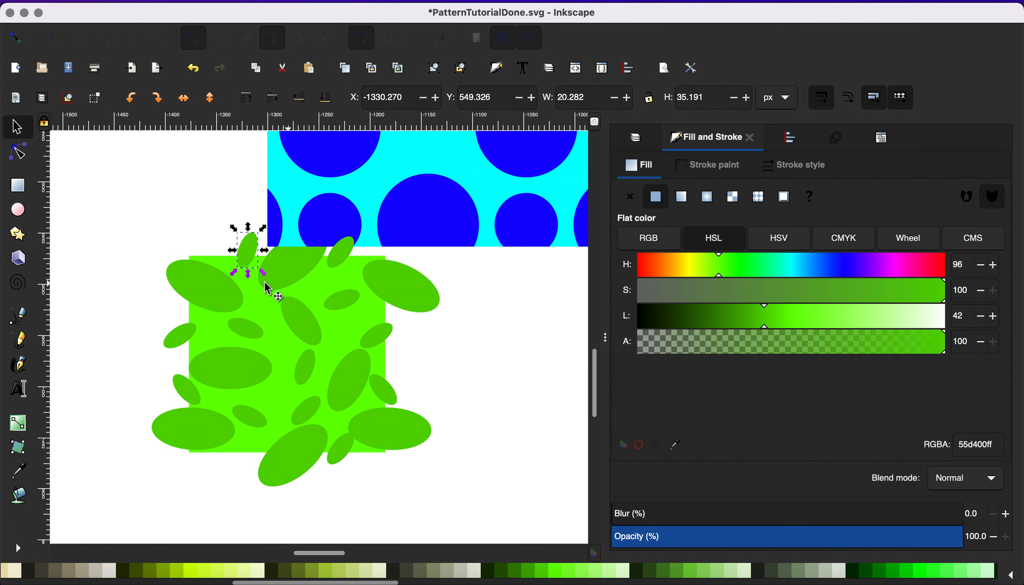
left_click_drag(246, 258, 246, 261)
key("ctrl+d")
key("Down")
key("Down")
key("Down")
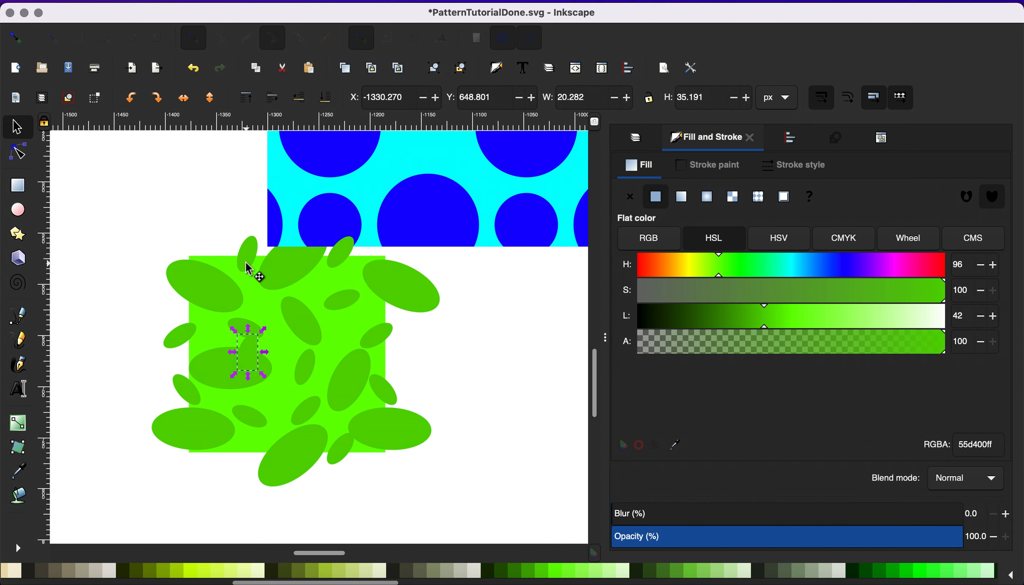
key("Up")
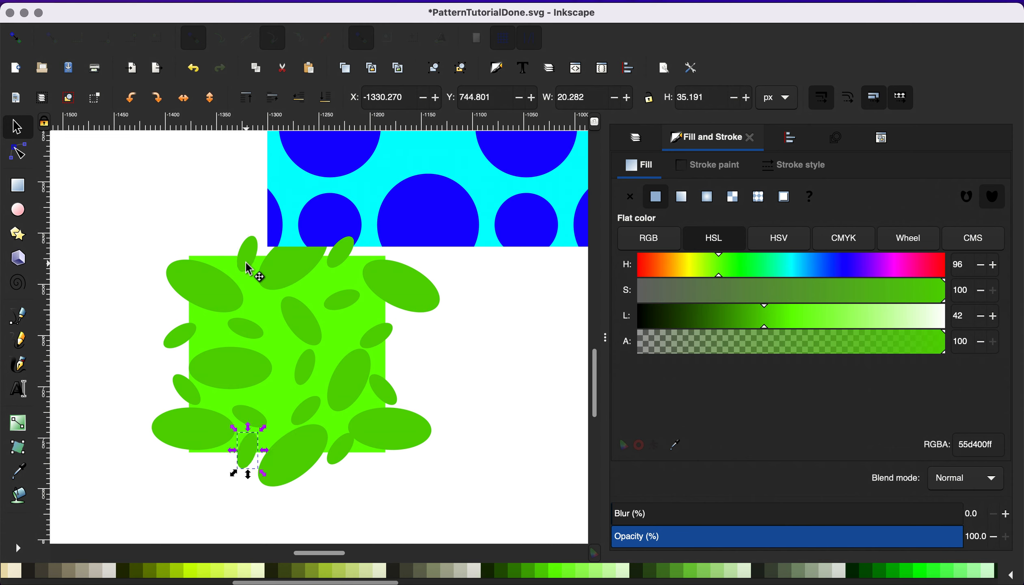
key("Escape")
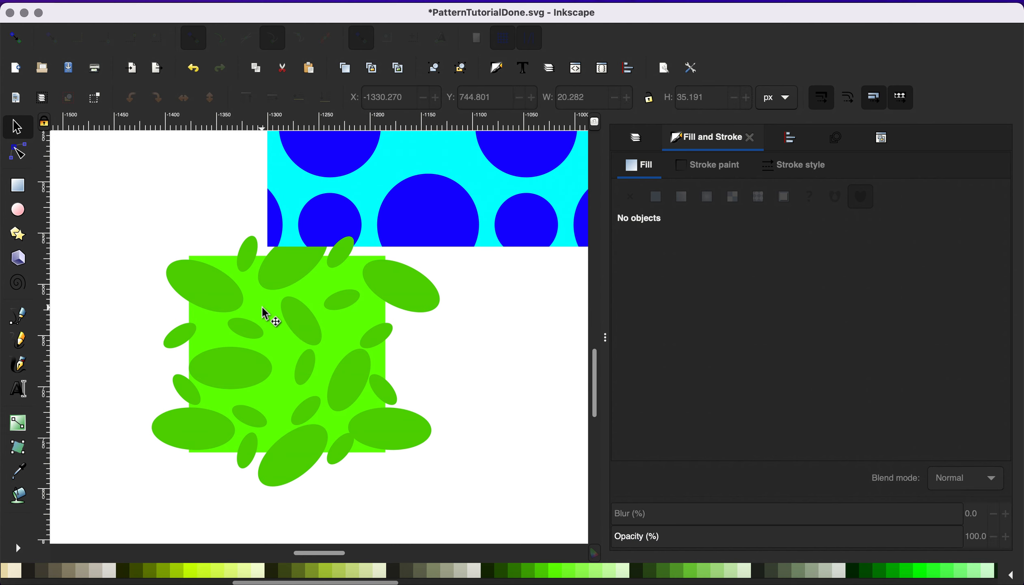
Move the blue-dotted rectangle up clear of the tile and bring a copy of the green square in front of the ellipses
left_click(359, 192)
left_click_drag(386, 202, 385, 156)
left_click(325, 291)
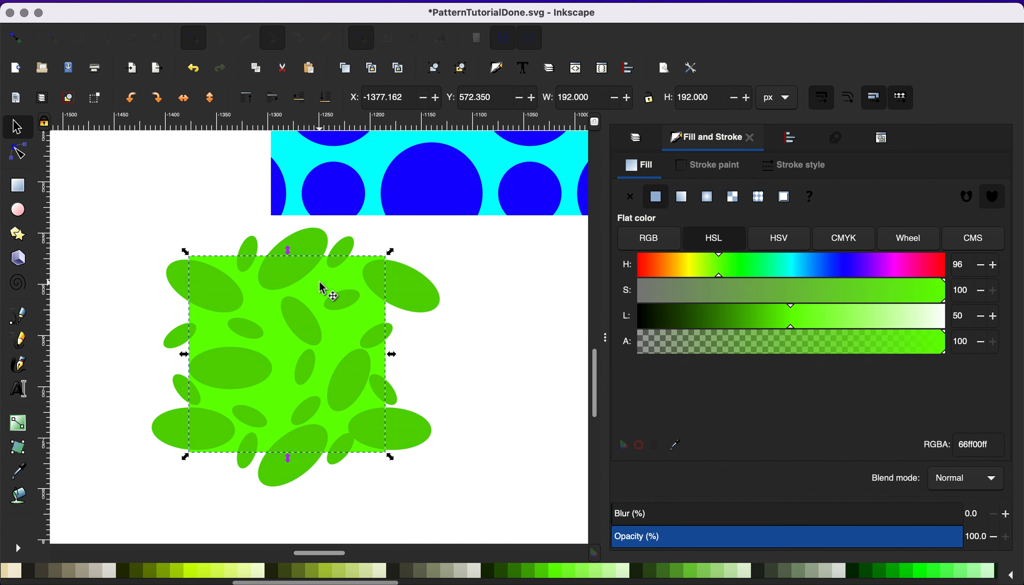
key("Home")
Clip all the tile's ellipses and its background to the front square and convert the result into a pattern
left_click_drag(121, 214, 476, 511)
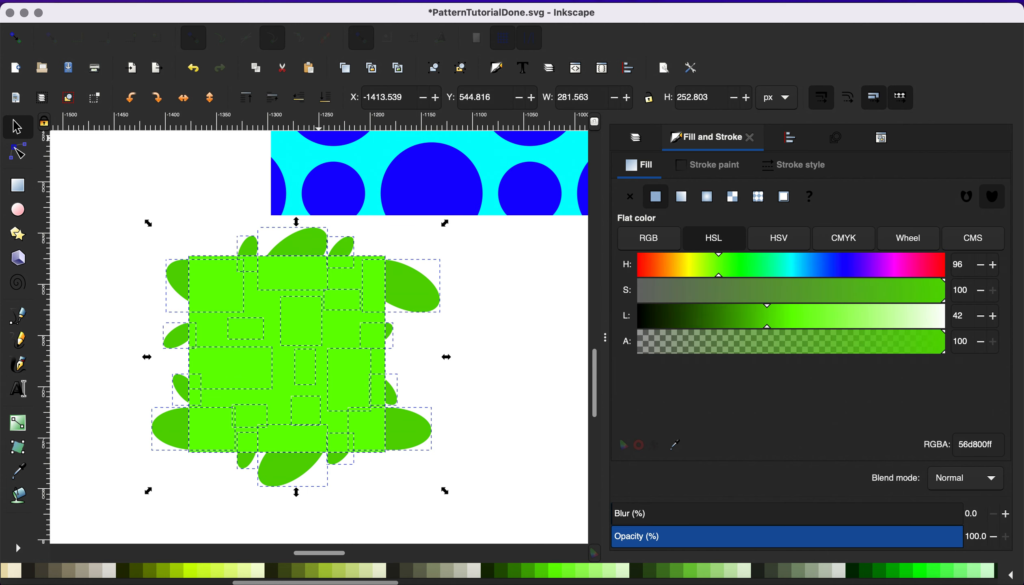
left_click(243, 0)
mouse_move(272, 177)
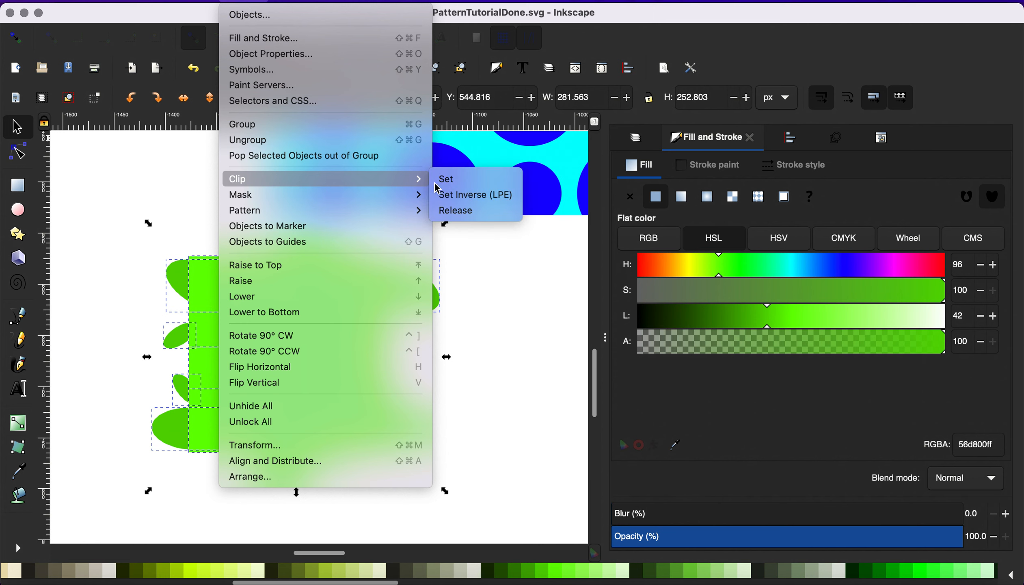
left_click(459, 181)
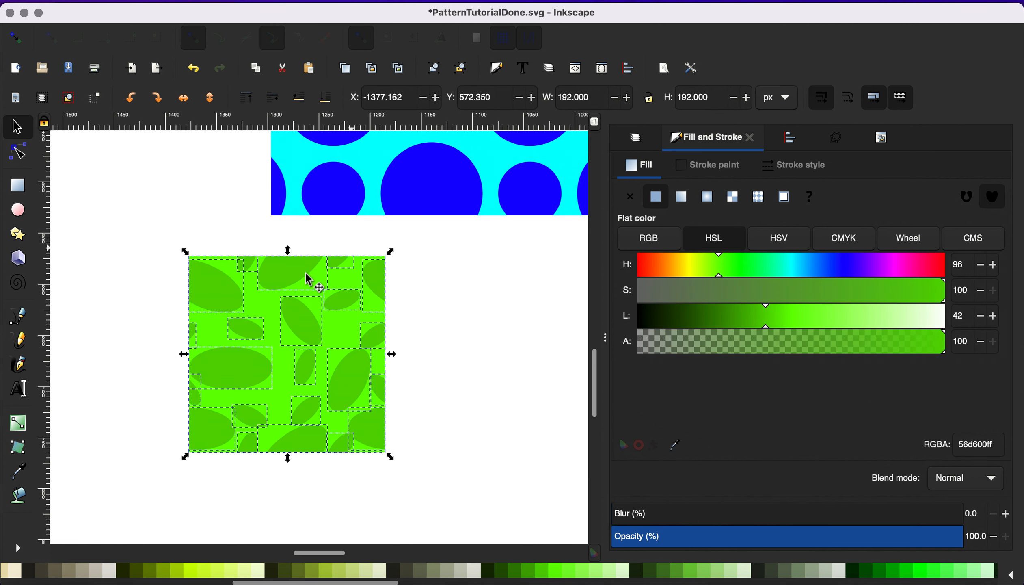
left_click(248, 2)
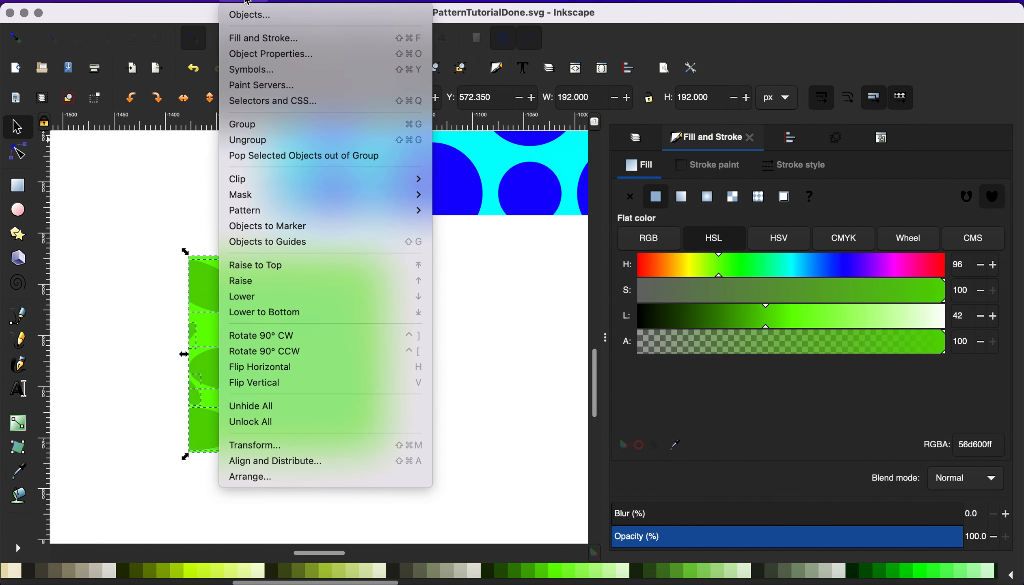
mouse_move(283, 214)
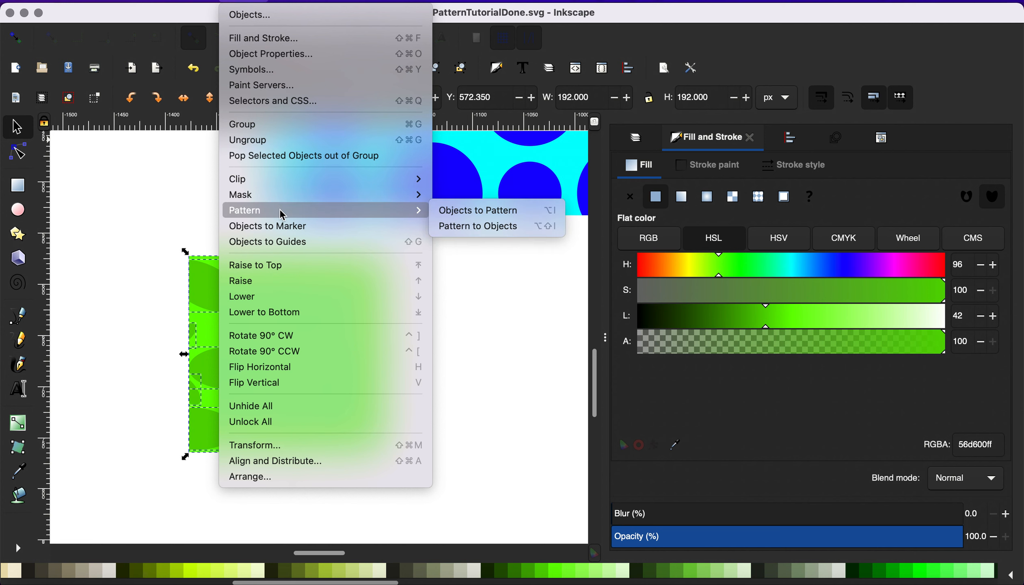
left_click(472, 215)
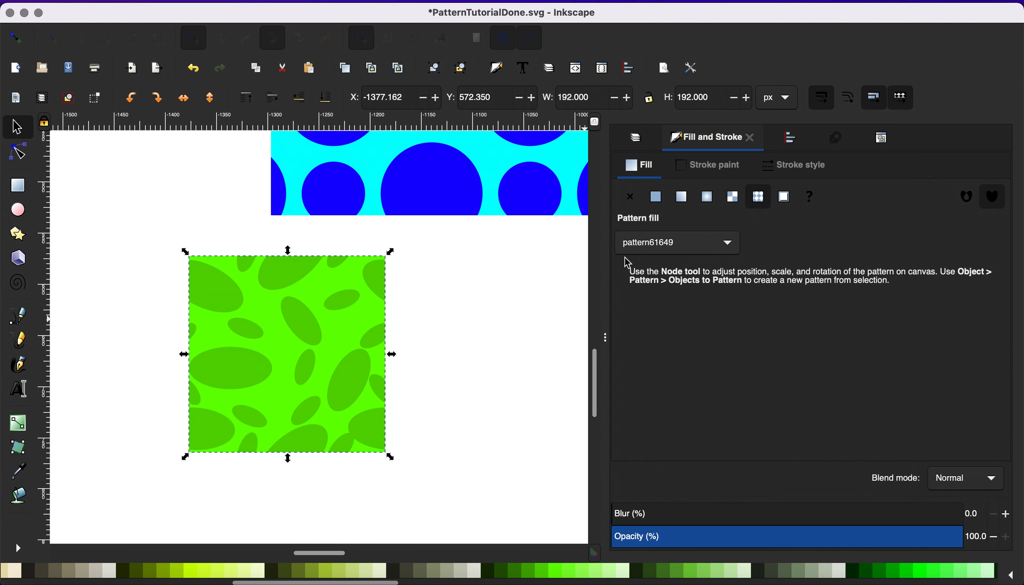
Replace the third cyan square under Your Patterns with the green ellipse pattern tile
scroll(564, 313, "down", 3)
scroll(565, 313, "right", 5)
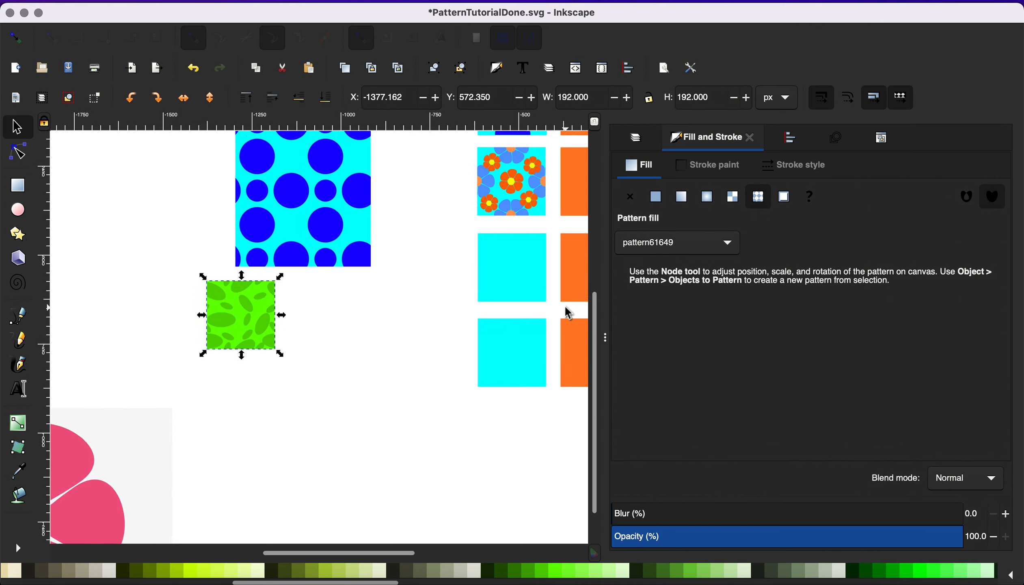
left_click_drag(225, 323, 378, 319)
left_click(507, 268)
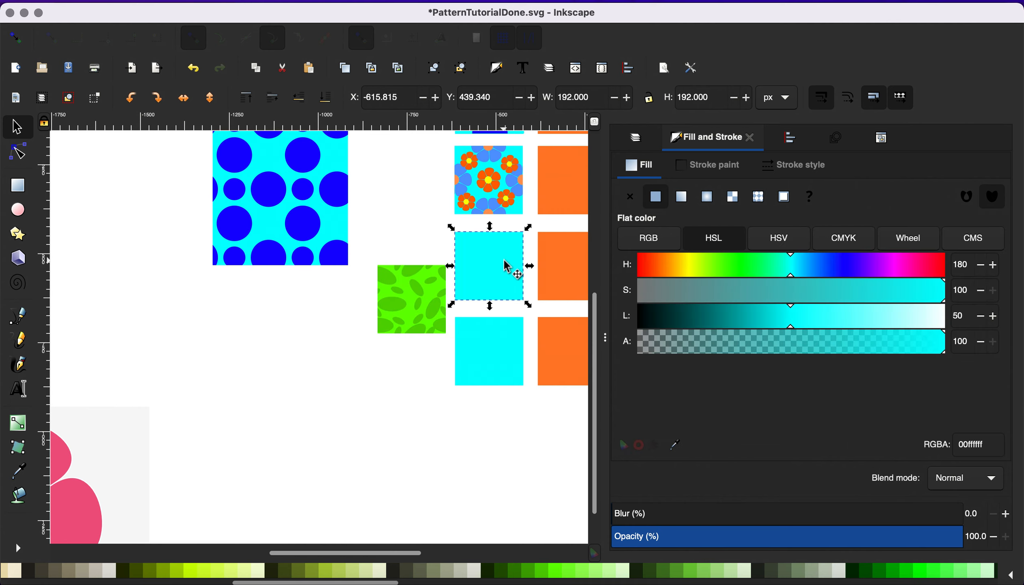
key("Delete")
left_click_drag(435, 297, 510, 252)
Fill both green leaves beside the vase with the new green ellipse pattern
scroll(385, 332, "down", 3)
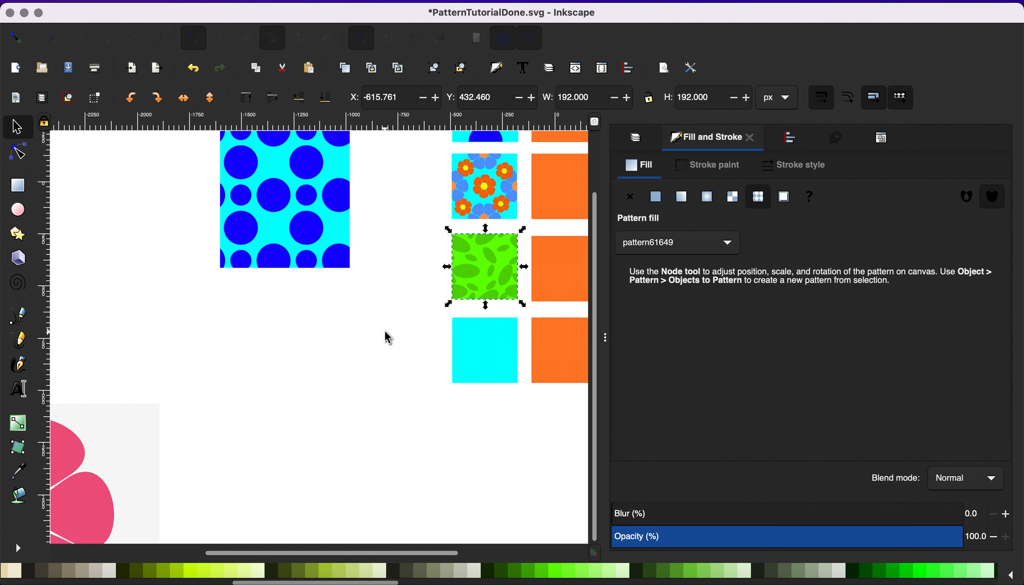
scroll(385, 331, "right", 5)
scroll(387, 337, "up", 2)
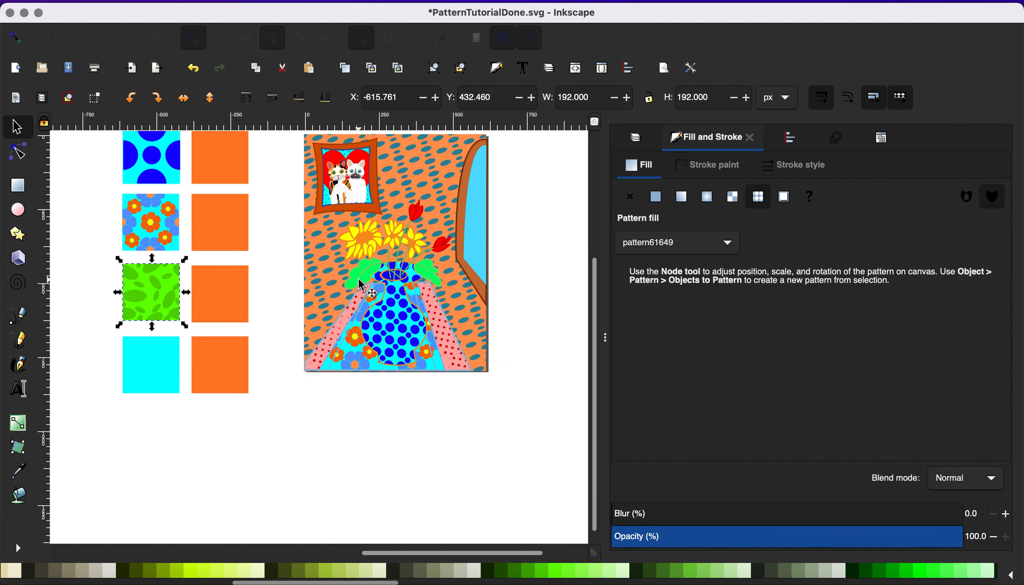
left_click(356, 280)
scroll(356, 281, "up", 3)
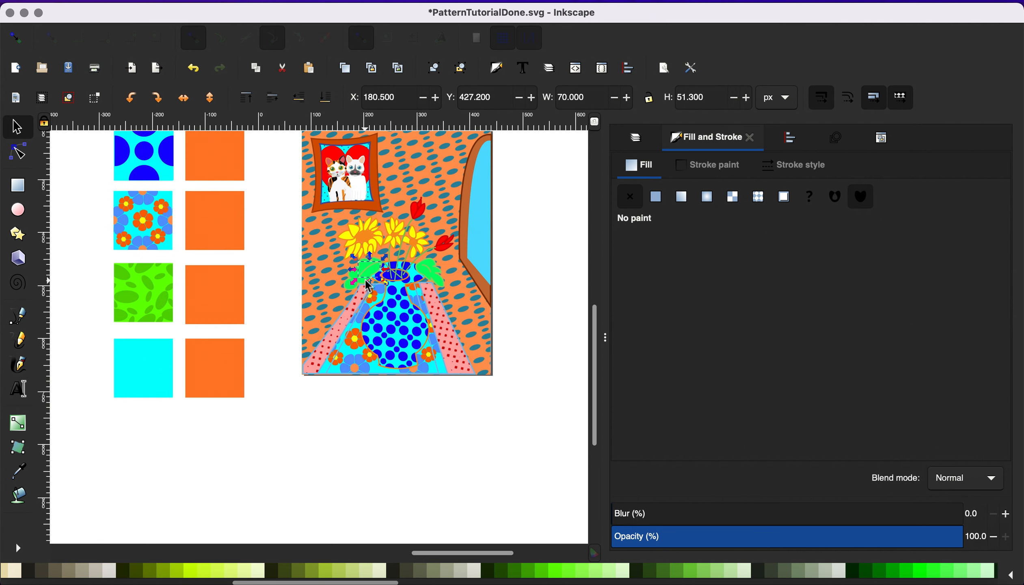
left_click(493, 281)
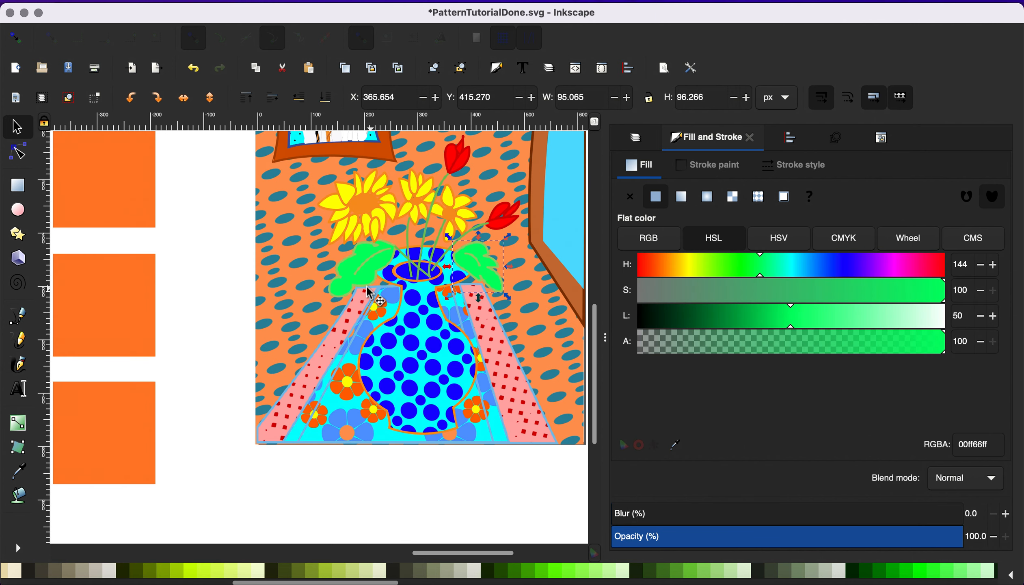
left_click(354, 287, "shift")
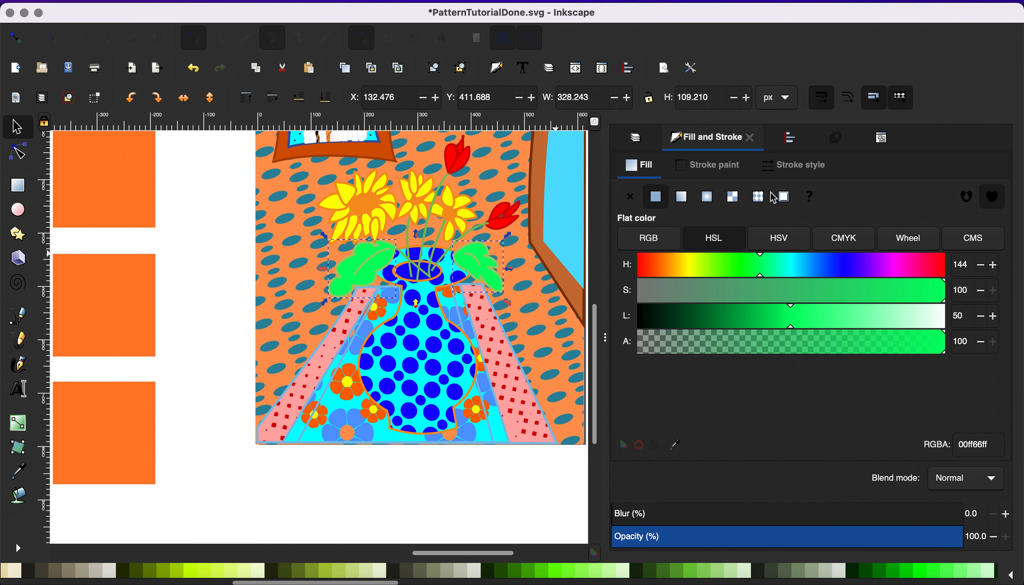
left_click(758, 198)
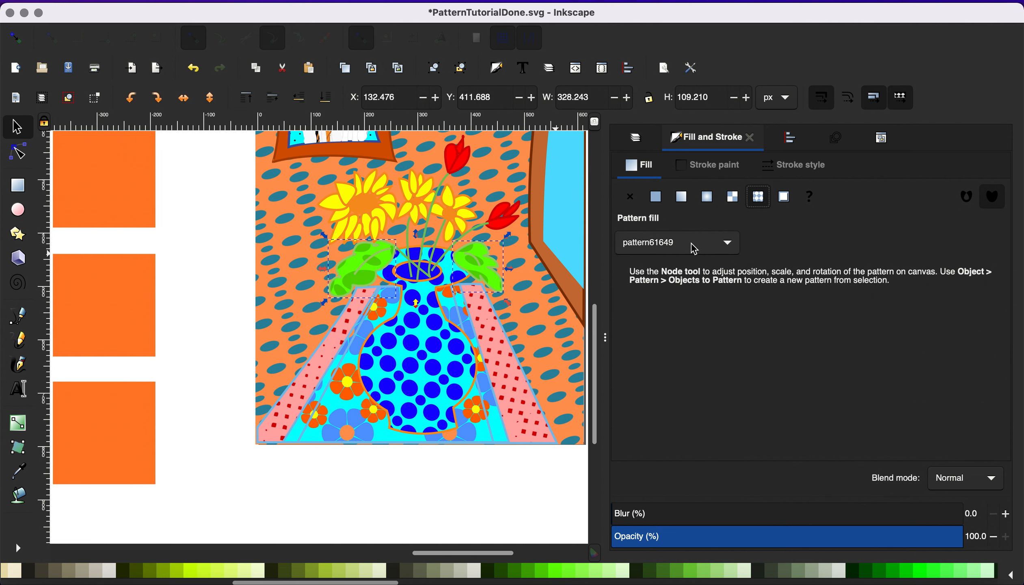
Scale down the pattern fill in both leaves with the Node tool's pattern handles and deselect the leaves
scroll(245, 278, "down", 3)
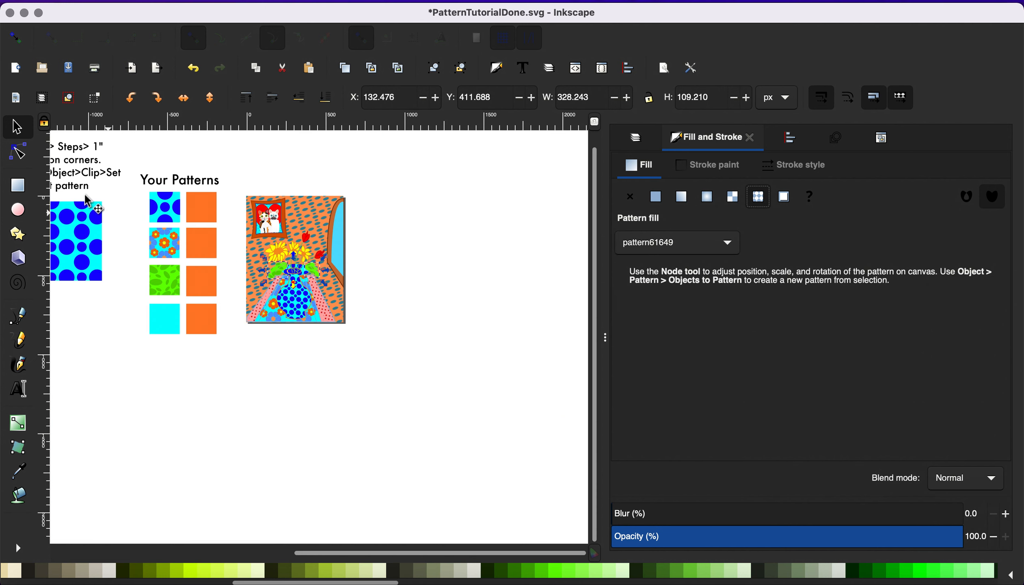
left_click(19, 158)
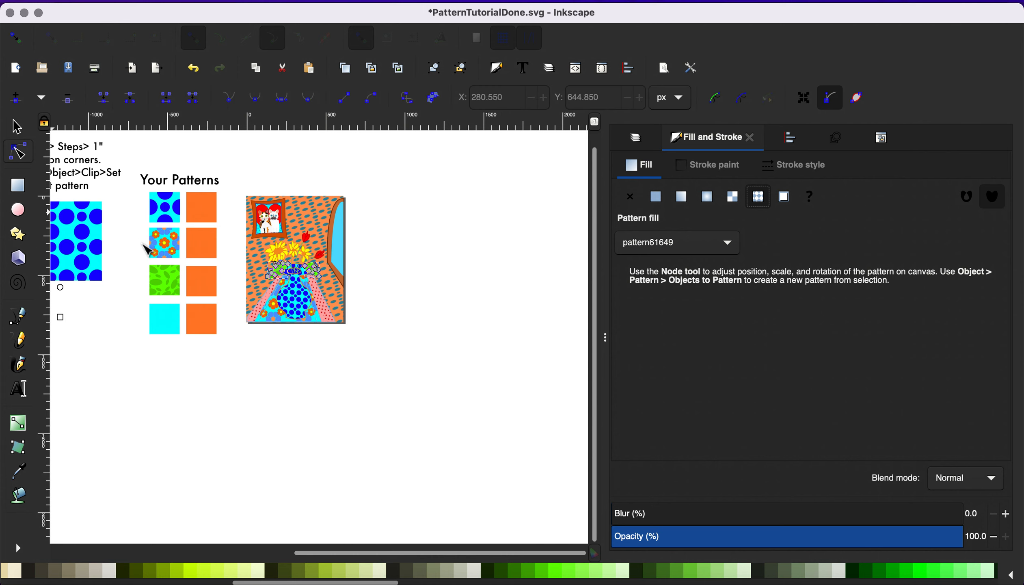
scroll(120, 318, "left", 2)
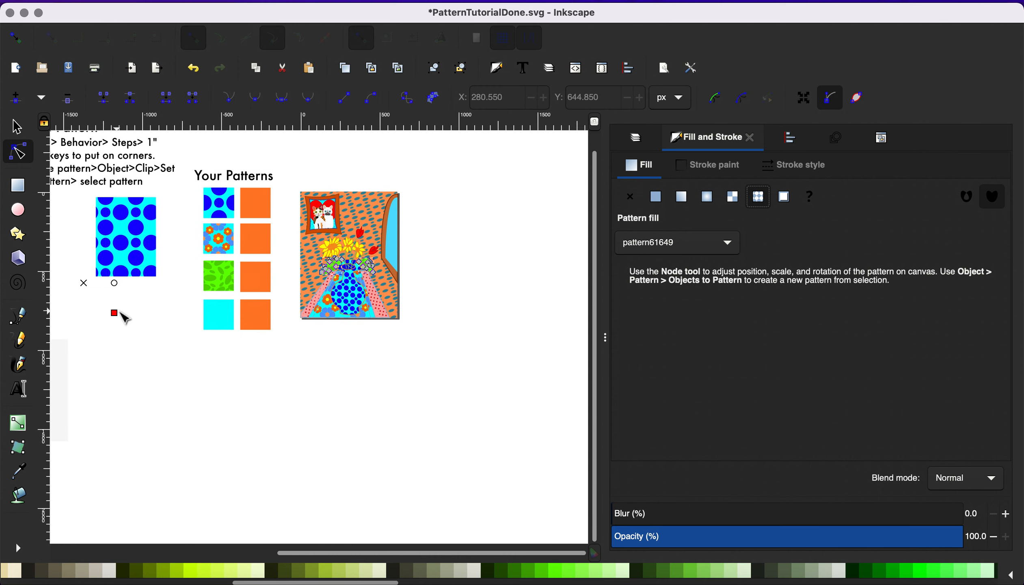
left_click_drag(115, 313, 110, 307)
scroll(419, 244, "up", 1)
scroll(434, 241, "up", 2)
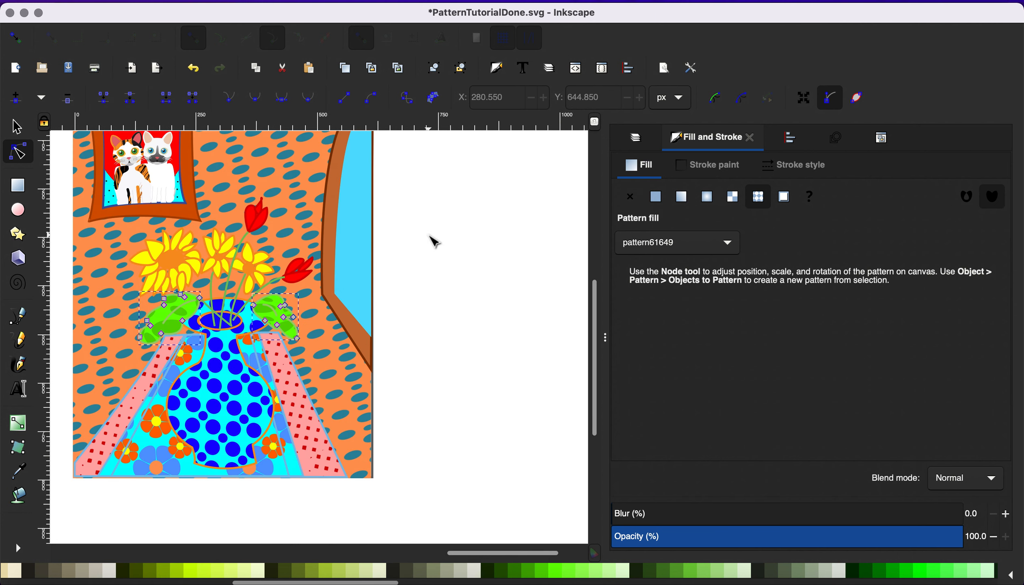
scroll(294, 285, "down", 2)
scroll(176, 304, "left", 6)
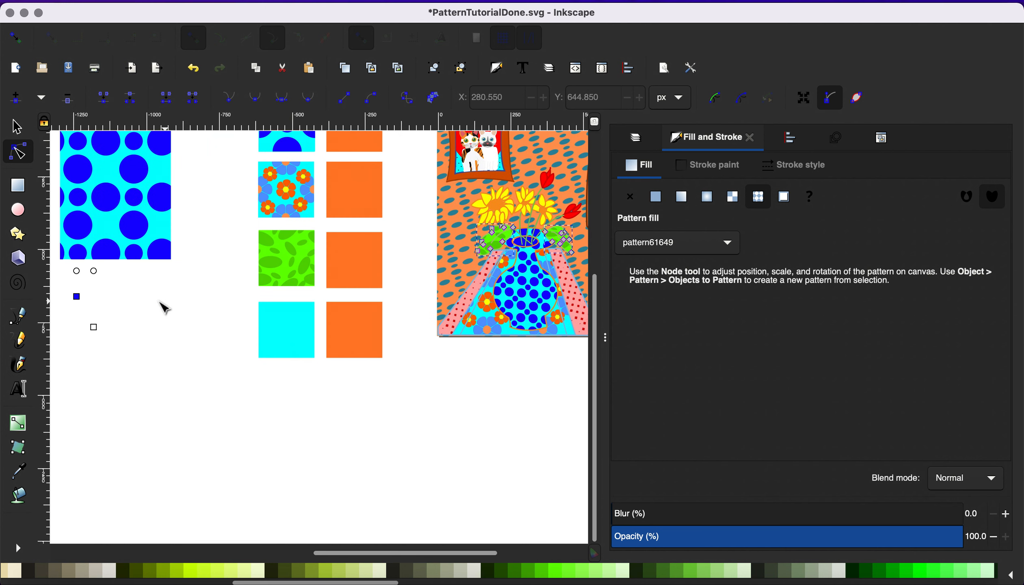
left_click_drag(94, 328, 91, 304)
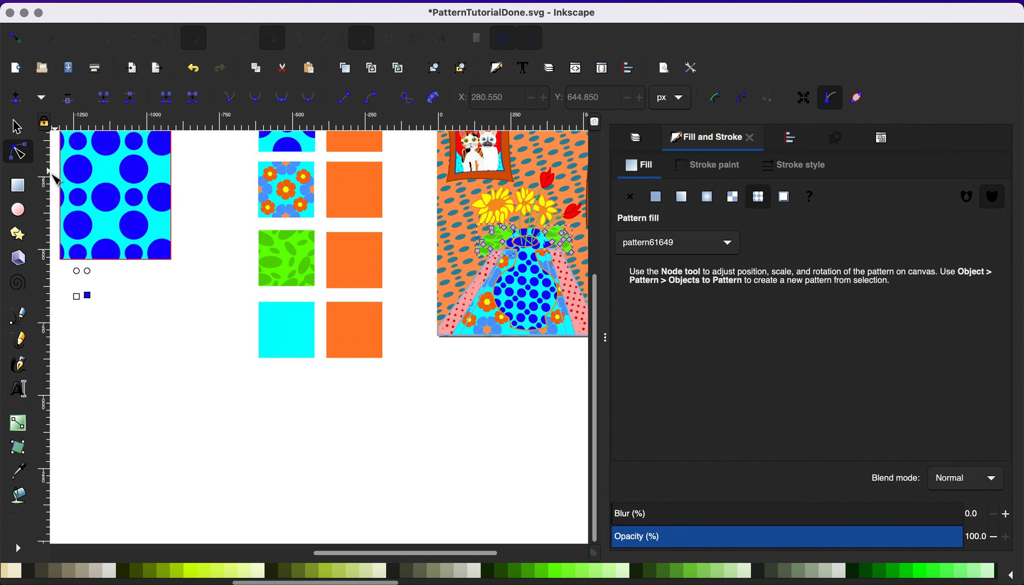
left_click(17, 127)
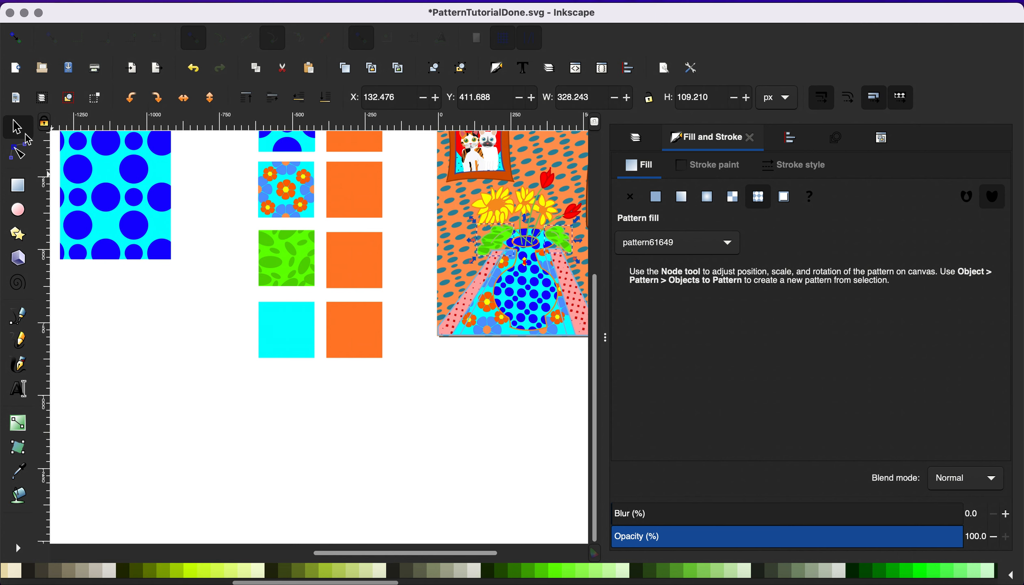
left_click(350, 363)
Examine the swatches under Your Patterns and how the pattern fills look across the vase illustration
scroll(349, 363, "right", 8)
scroll(350, 363, "up", 5)
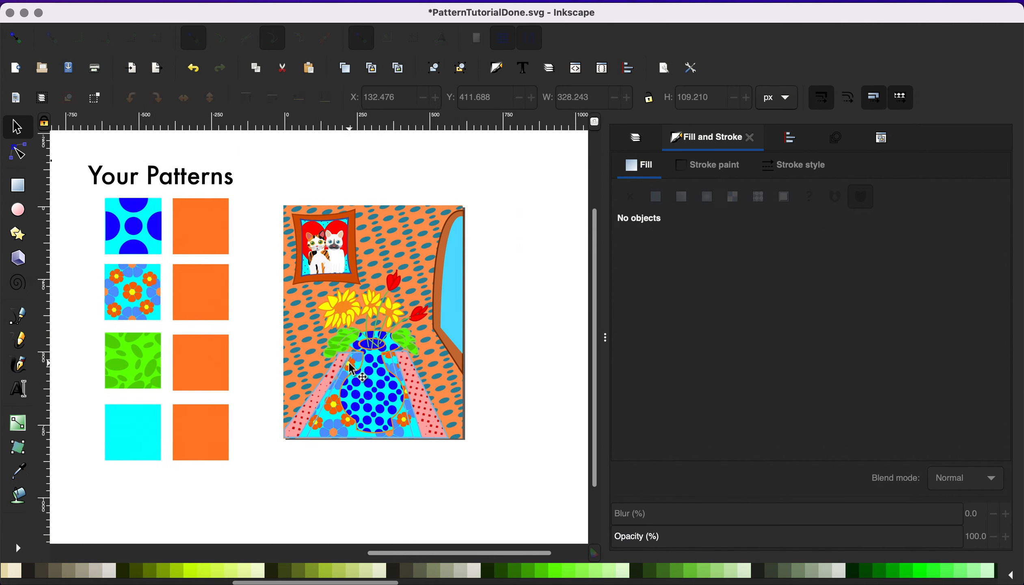
scroll(201, 370, "left", 8)
scroll(201, 369, "down", 6)
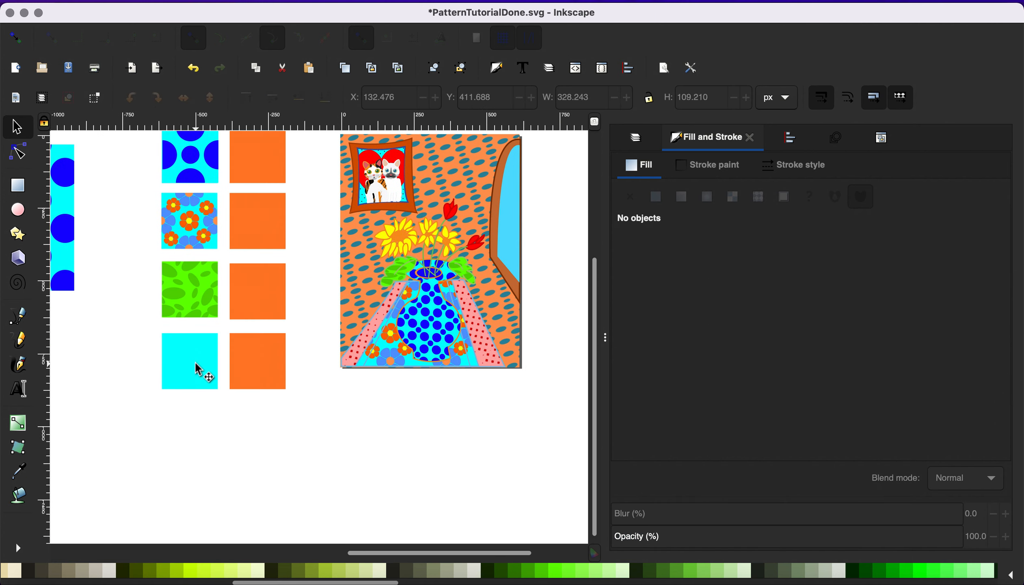
scroll(234, 313, "up", 5)
scroll(234, 313, "left", 2)
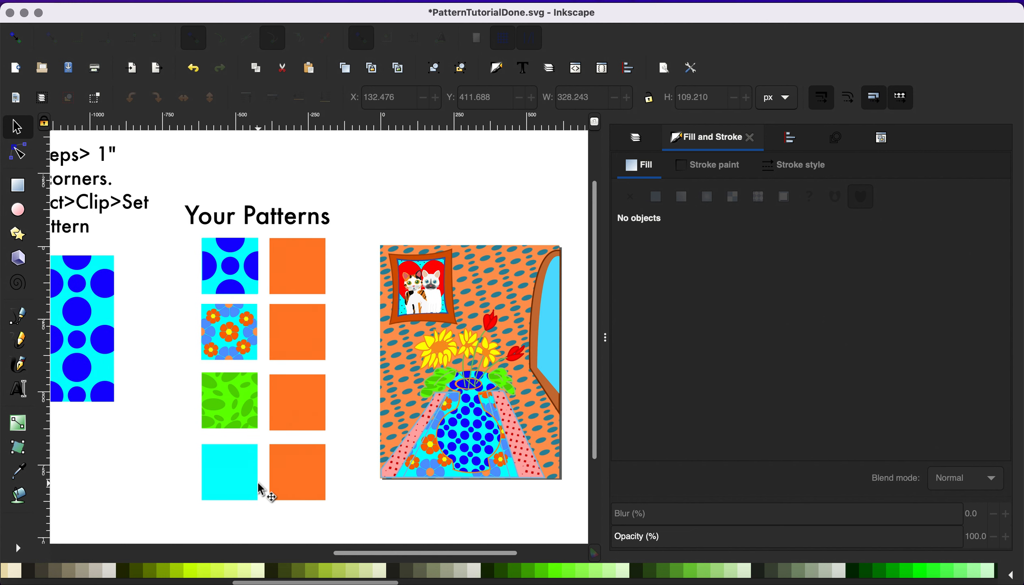
scroll(479, 388, "up", 3)
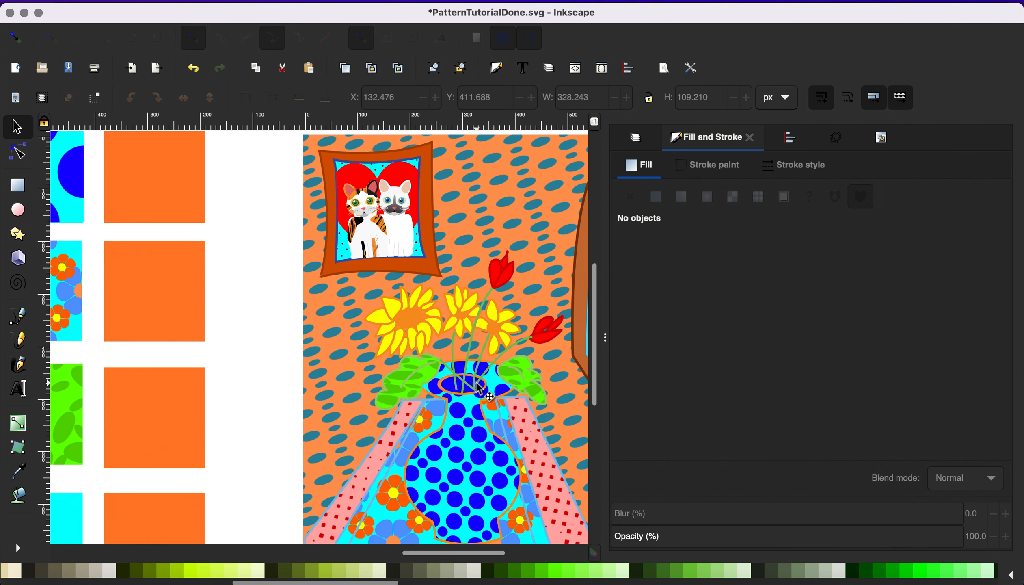
scroll(479, 388, "down", 3)
scroll(478, 384, "down", 2)
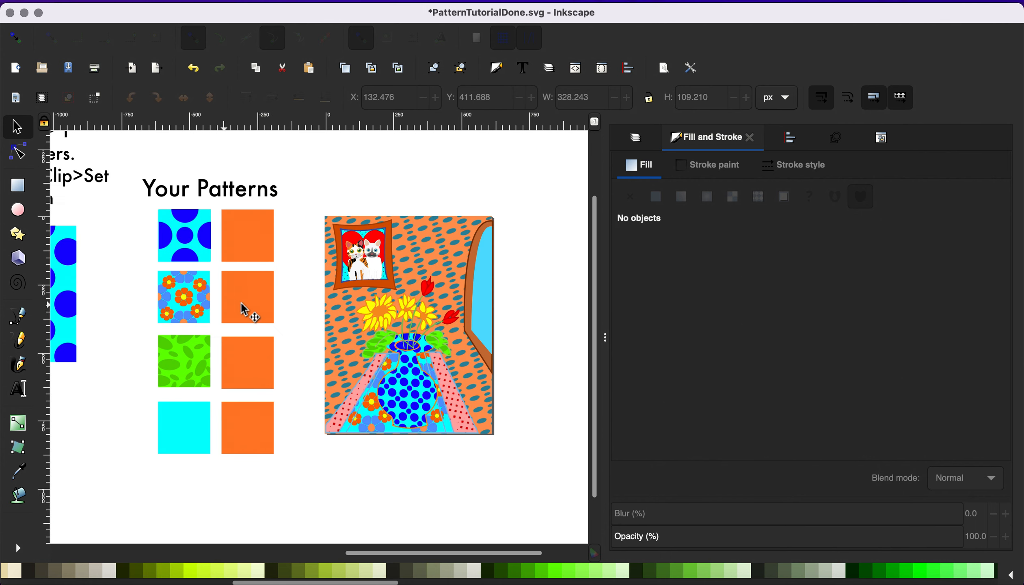
scroll(468, 256, "up", 2)
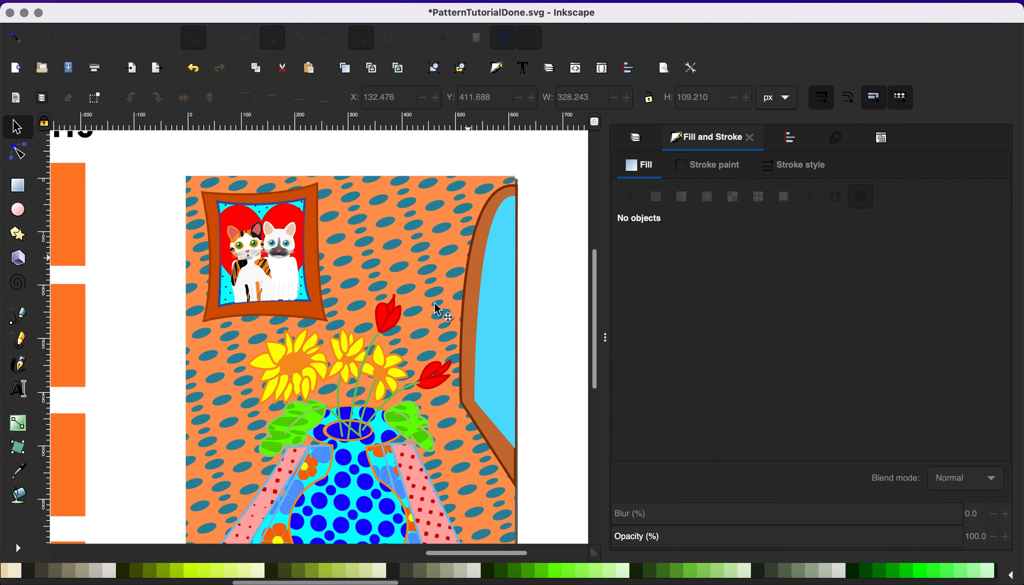
scroll(401, 337, "down", 3)
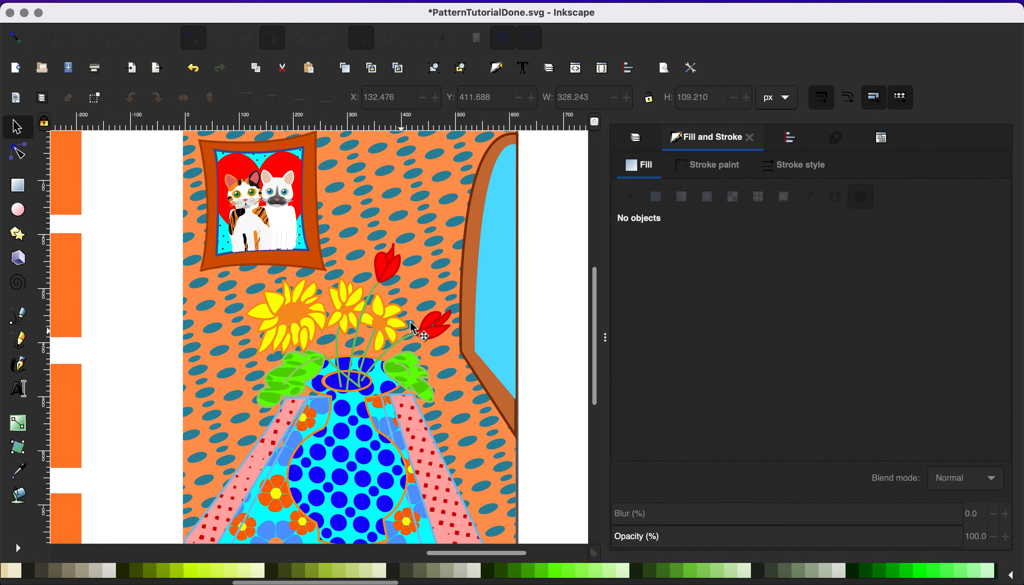
scroll(443, 343, "down", 6)
scroll(443, 344, "right", 2)
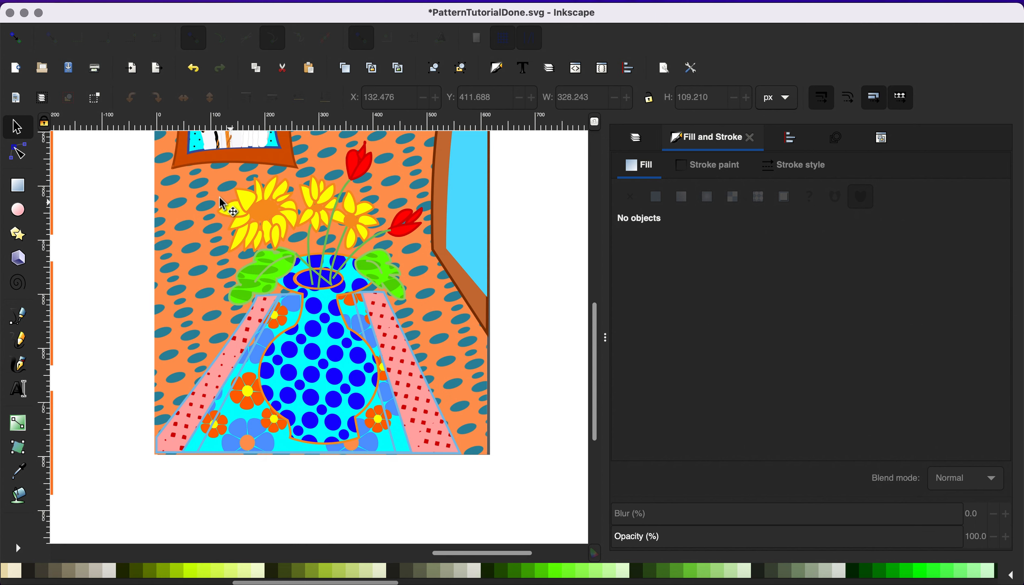
Draw a green ellipse about 143 by 120 px over the lower end of the blue window pane
scroll(321, 191, "up", 10)
scroll(321, 191, "left", 3)
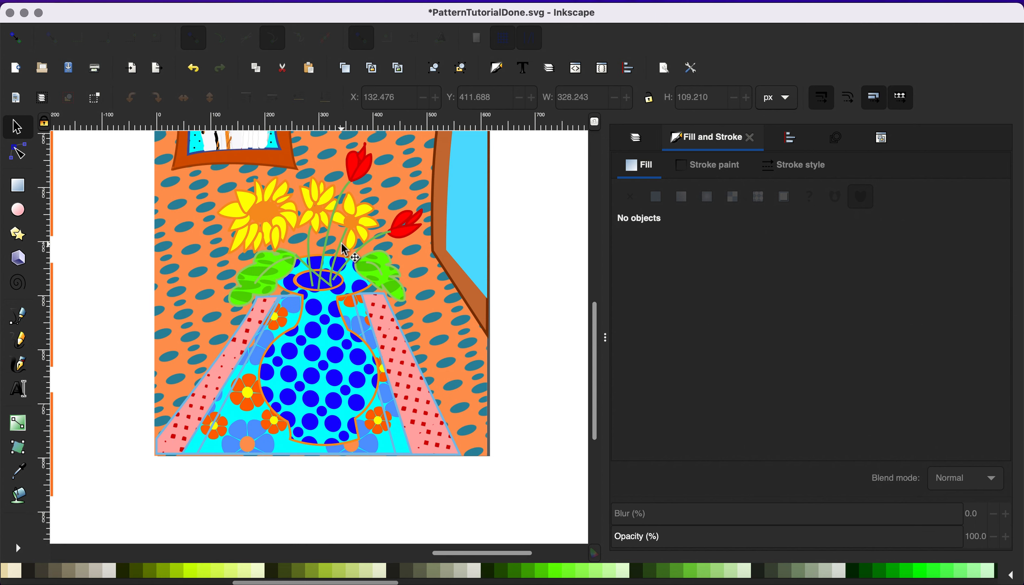
scroll(285, 238, "up", 2)
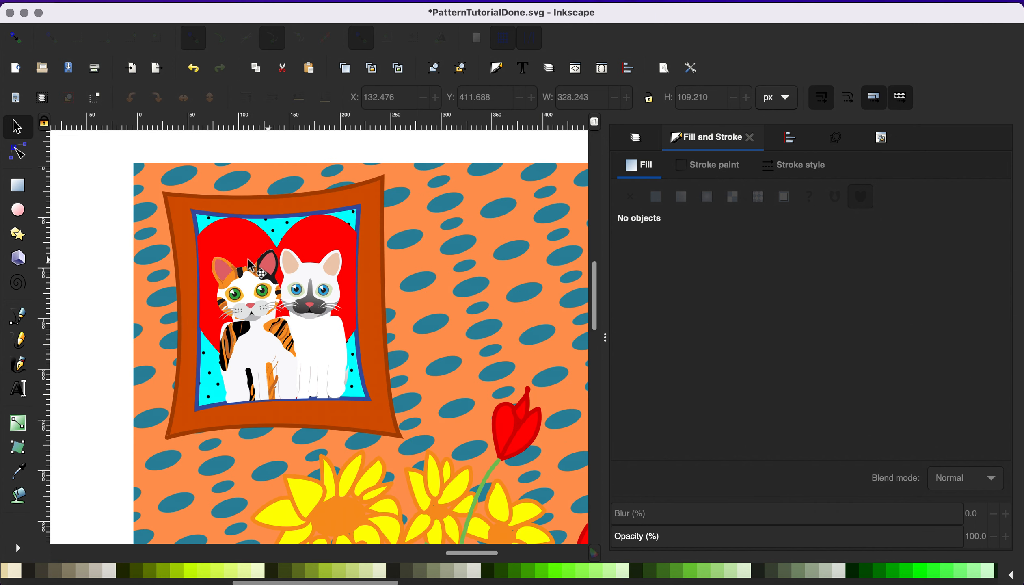
scroll(293, 309, "down", 2)
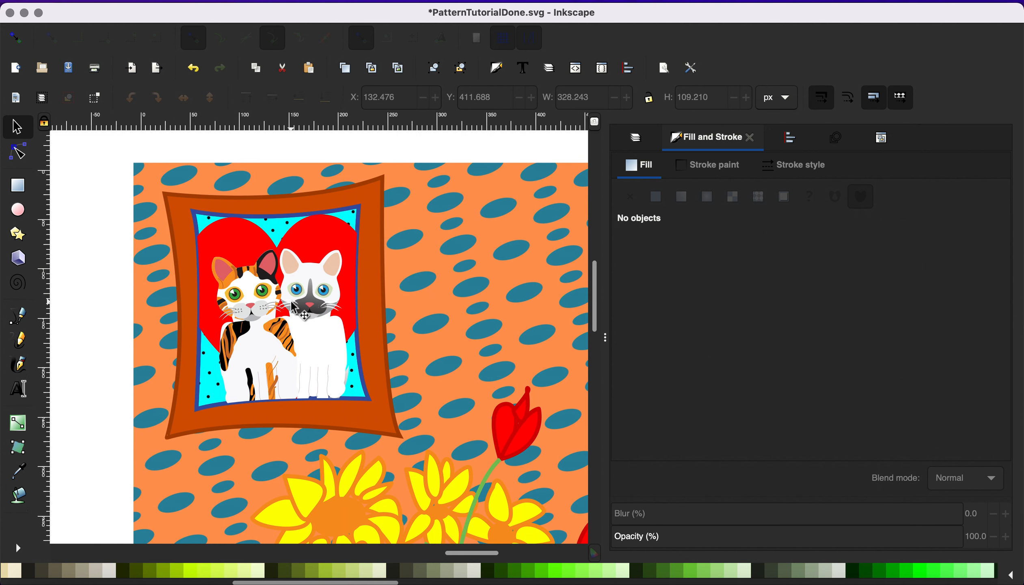
scroll(390, 321, "down", 5)
scroll(390, 321, "right", 7)
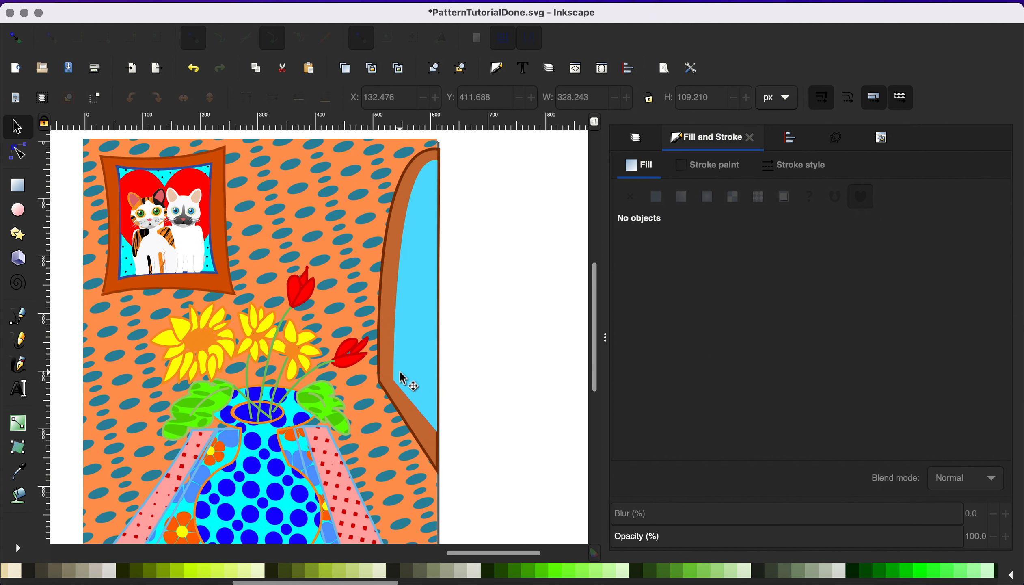
left_click(18, 212)
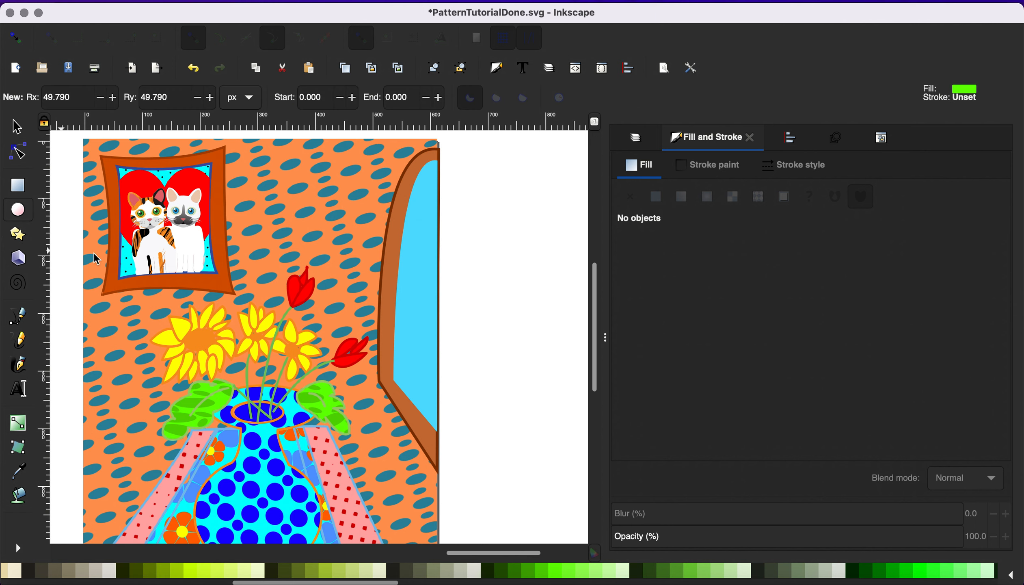
left_click_drag(395, 384, 477, 452)
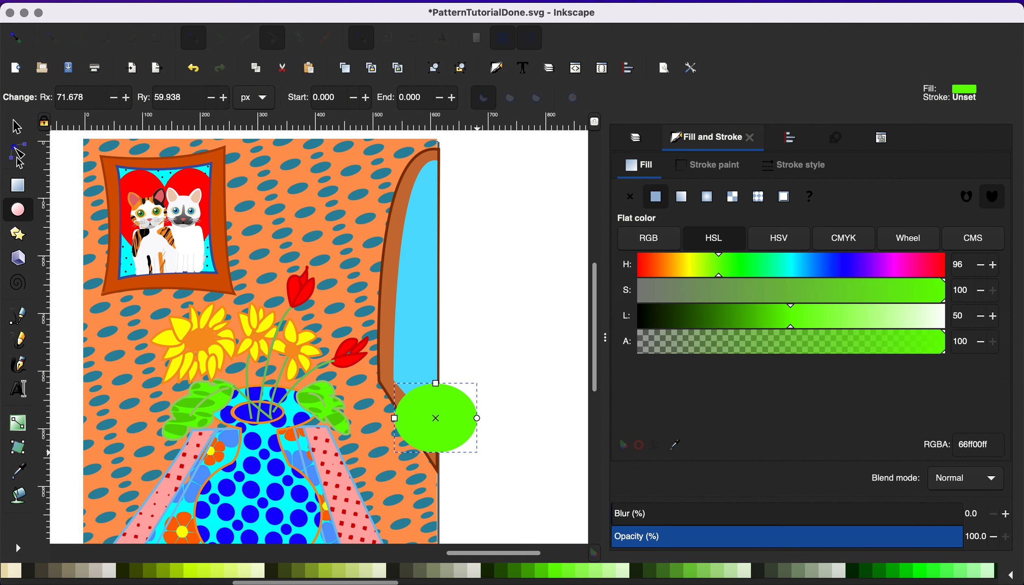
Recolour the ellipse with the yellow sampled from the large sunflower's petals
key("s")
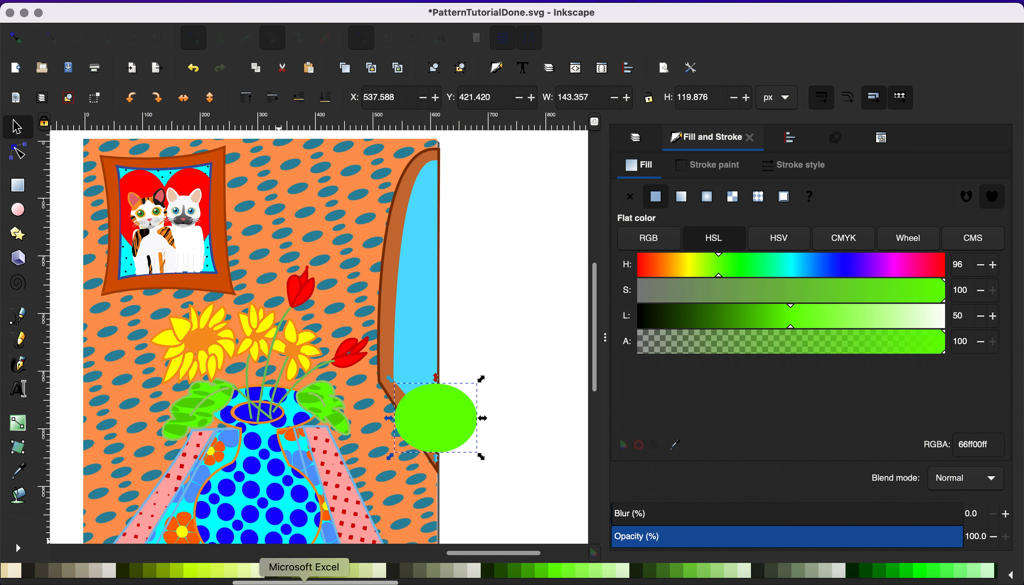
key("d")
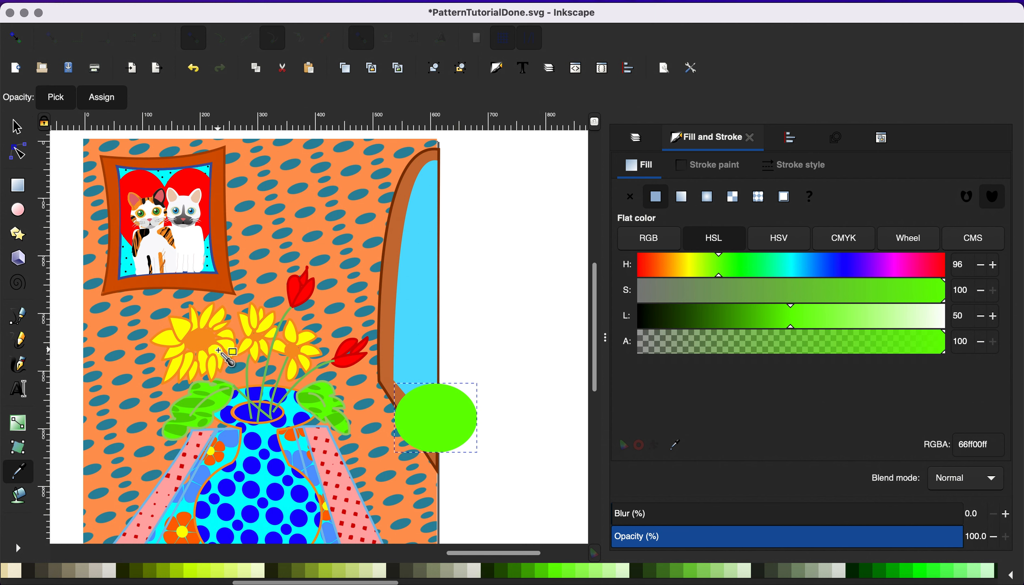
left_click(220, 351)
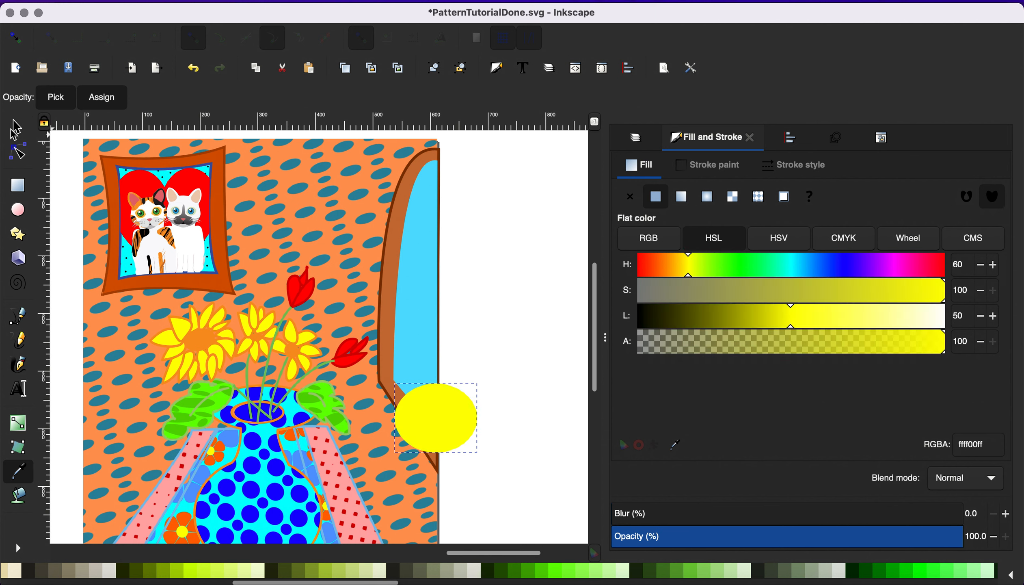
Shift the yellow ellipse up over the window's lower corner and rotate it so that it tilts
key("s")
left_click_drag(423, 425, 409, 400)
left_click(436, 403)
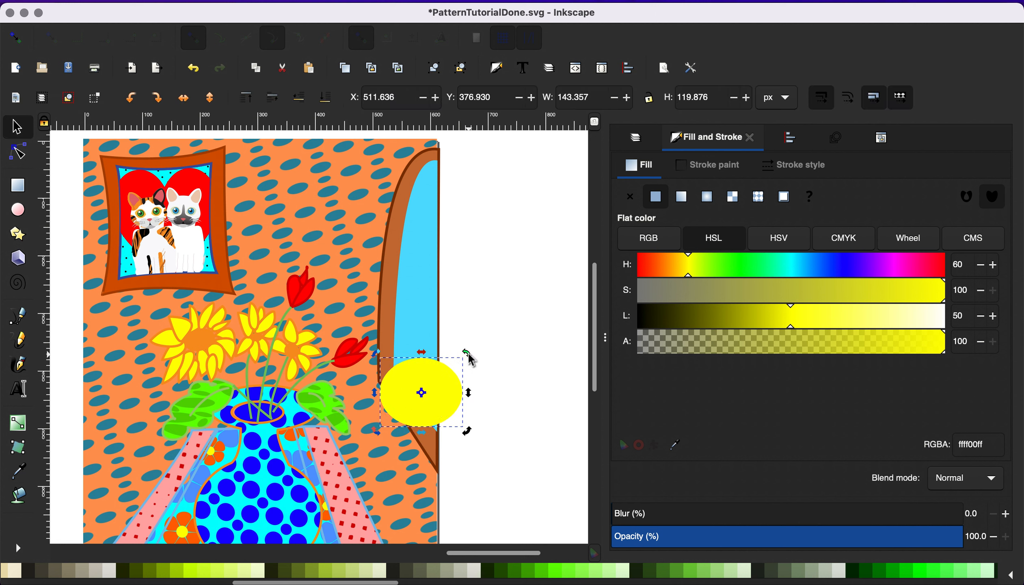
left_click_drag(470, 355, 427, 404)
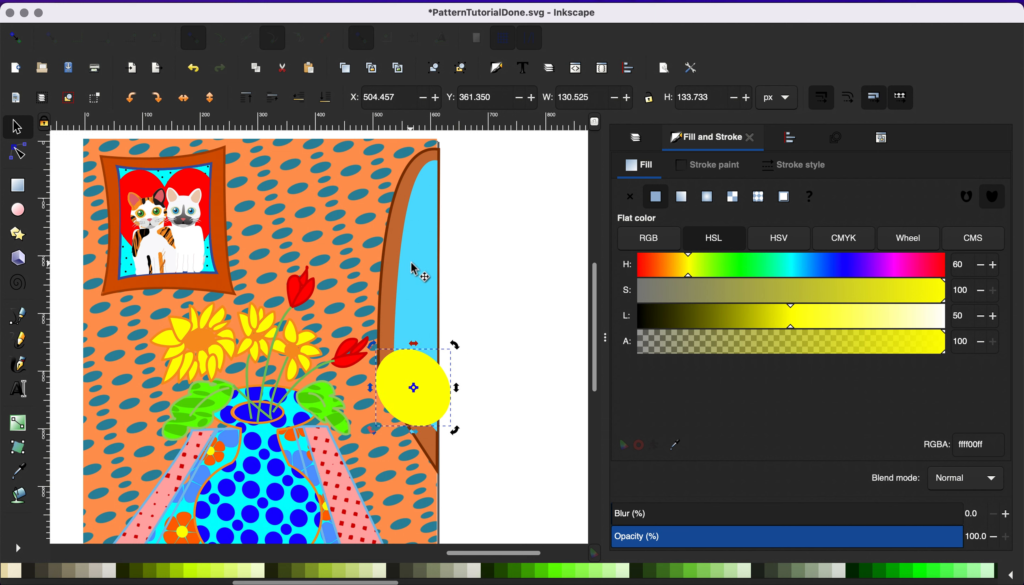
Pull the blue window pane aside to check for a duplicate beneath it, and undo the move
left_click(421, 273)
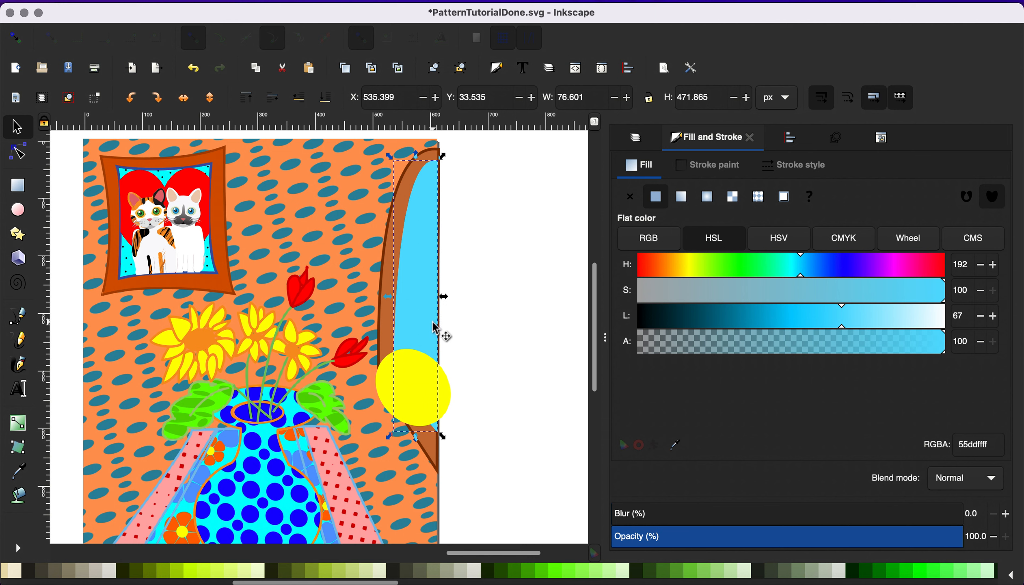
left_click_drag(430, 266, 558, 276)
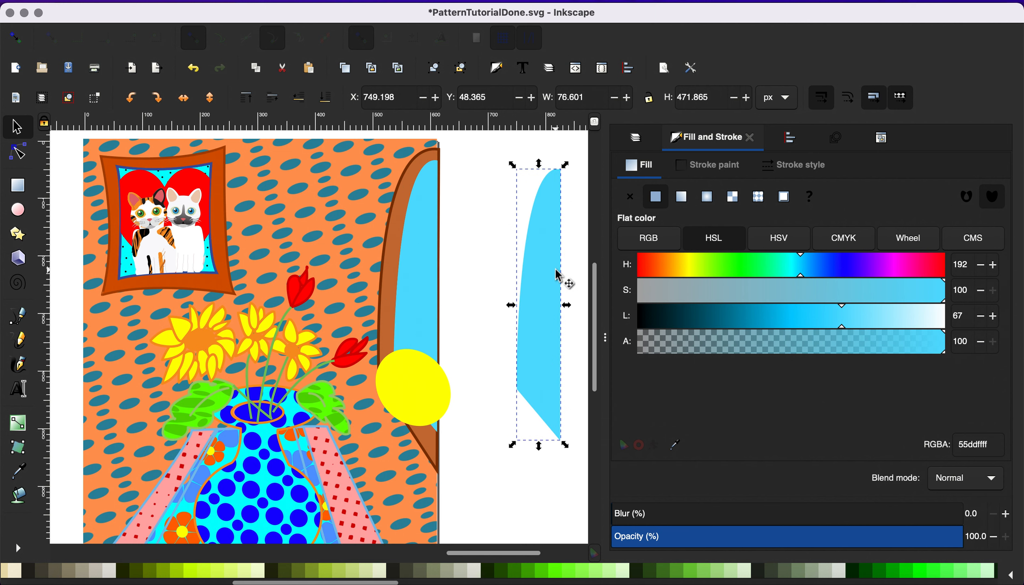
key("ctrl+z")
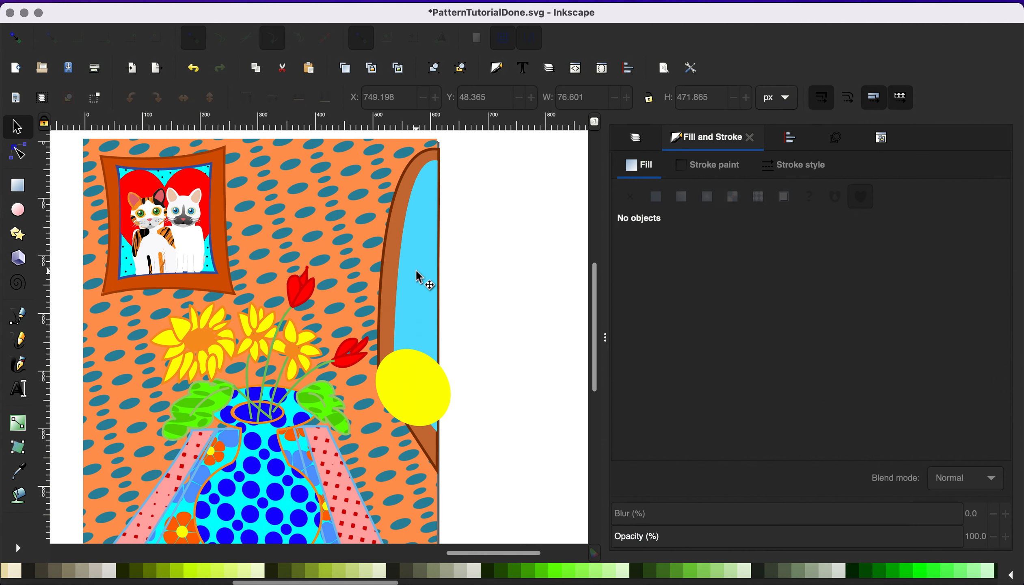
left_click(420, 277)
left_click_drag(417, 272, 484, 274)
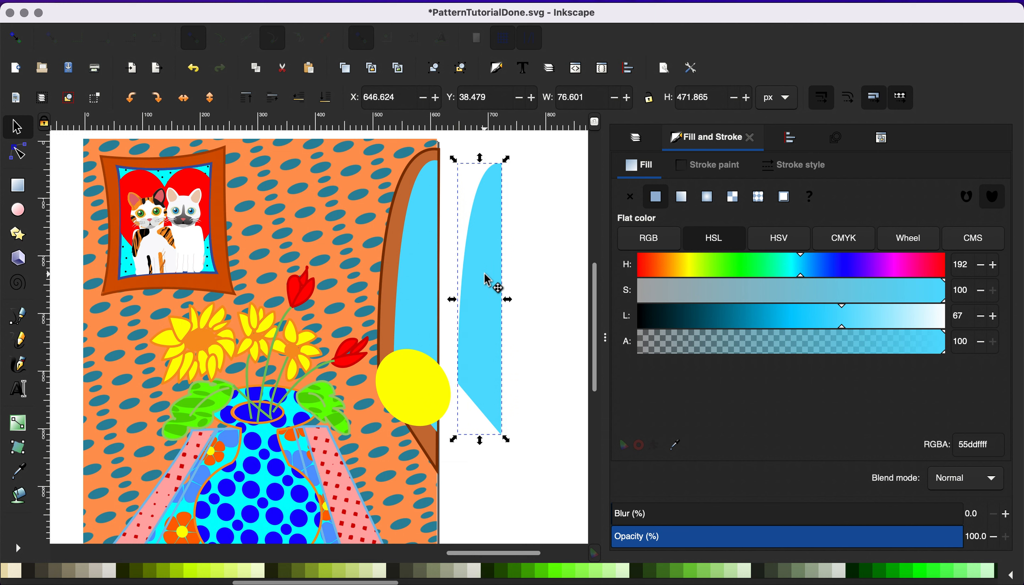
key("ctrl+z")
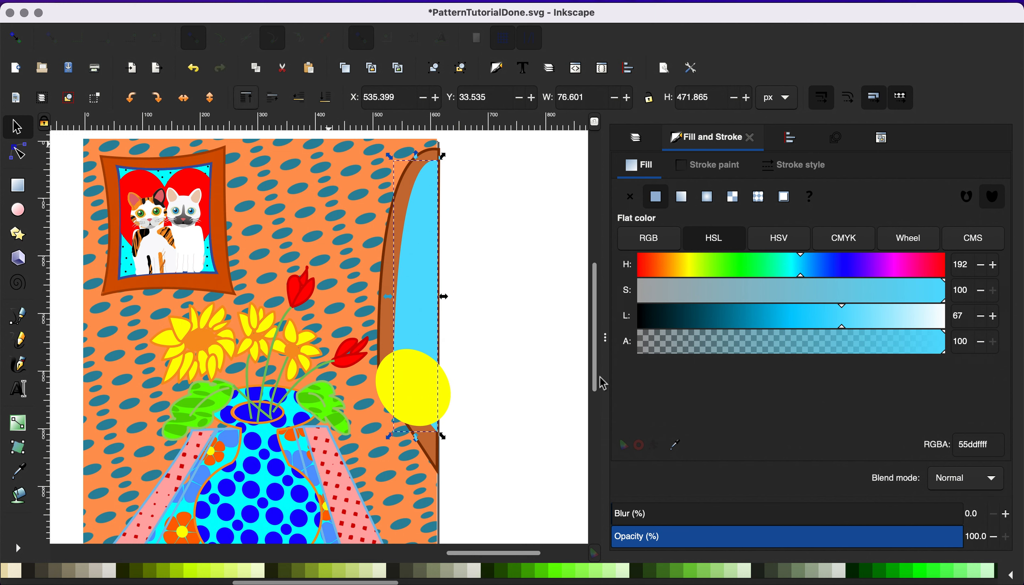
Lower the yellow ellipse in the stacking order so that it lies behind the window's blue pane
left_click(793, 141)
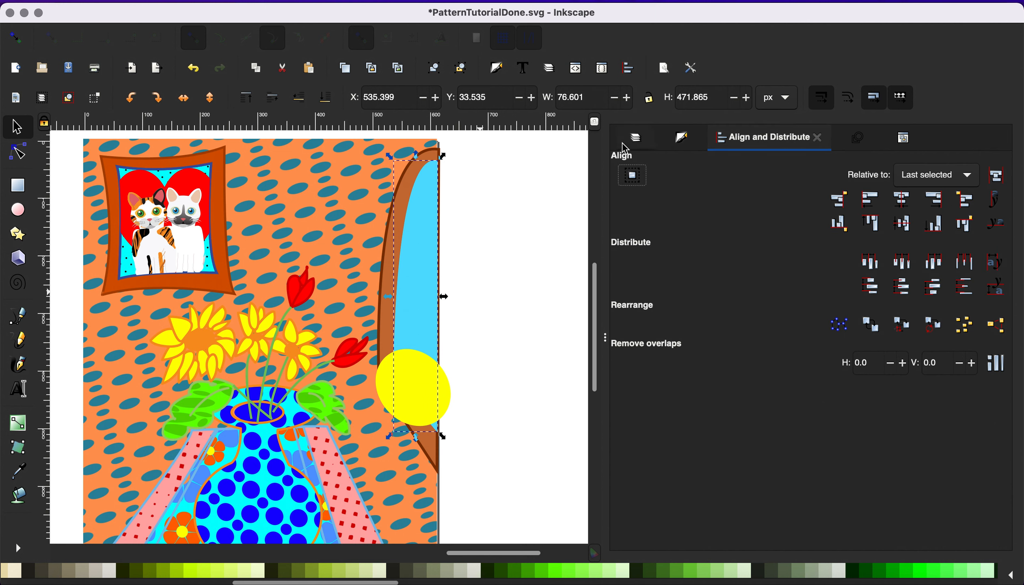
left_click(635, 138)
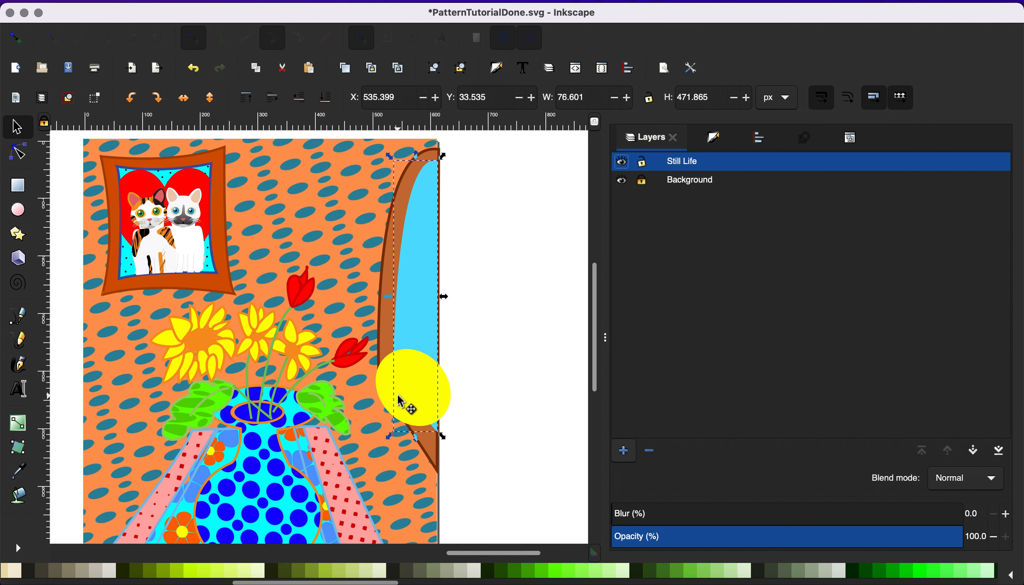
left_click(406, 406)
left_click(412, 382)
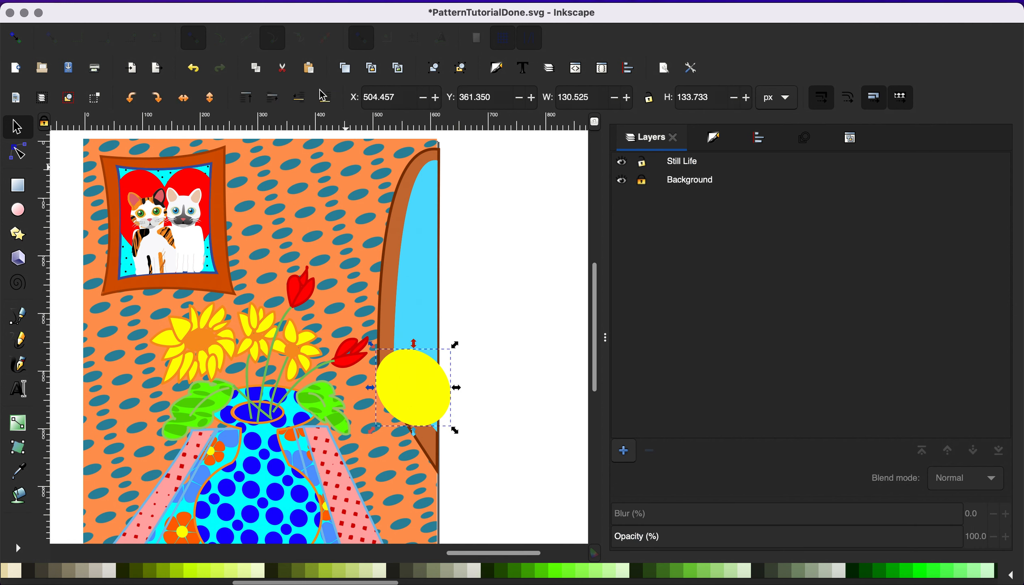
left_click(301, 103)
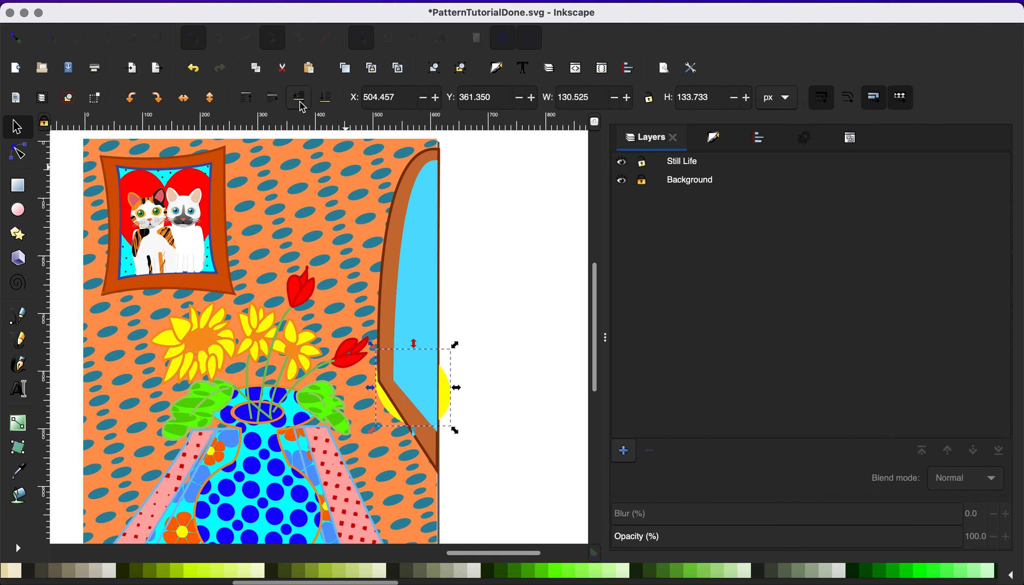
left_click(278, 106)
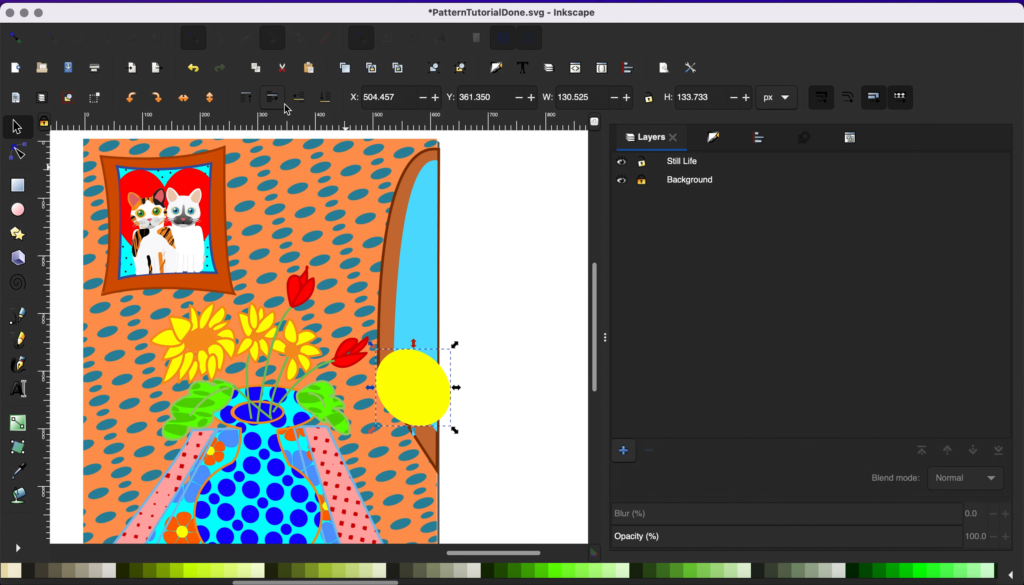
left_click(301, 103)
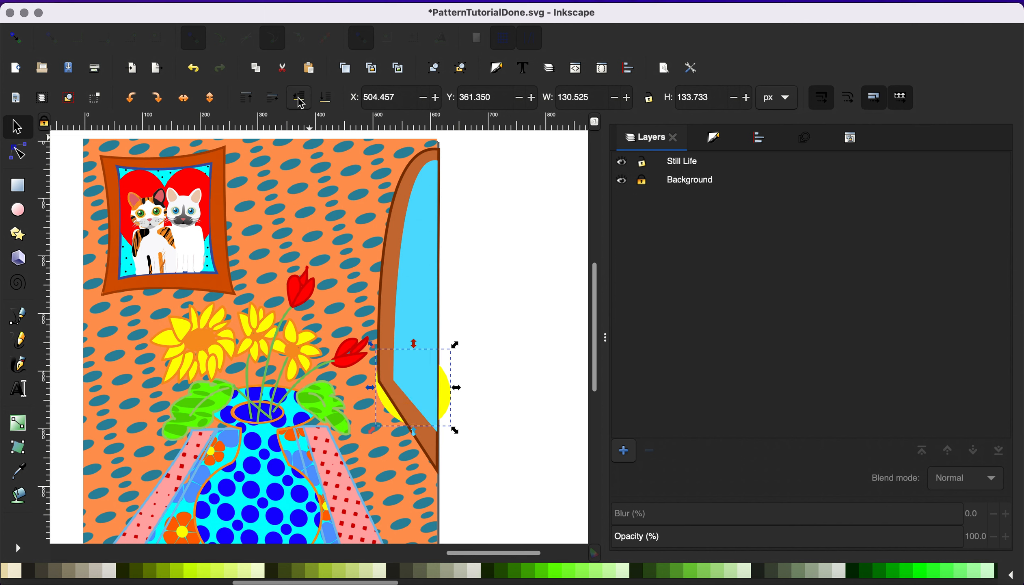
Clip the yellow ellipse to the blue pane's shape, raise the clipped sun to the top and deselect it
left_click(427, 325, "shift")
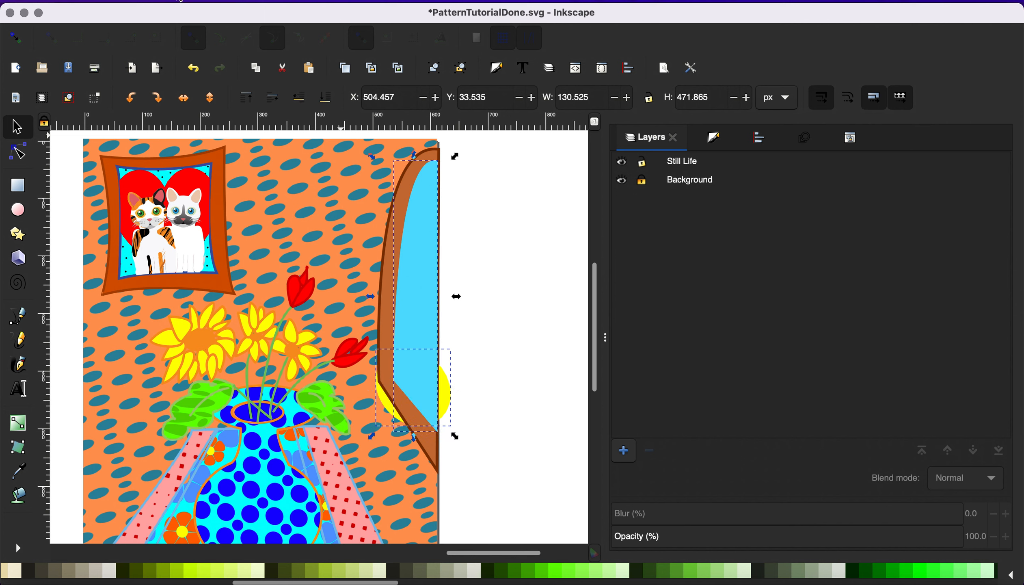
left_click(229, 1)
mouse_move(286, 183)
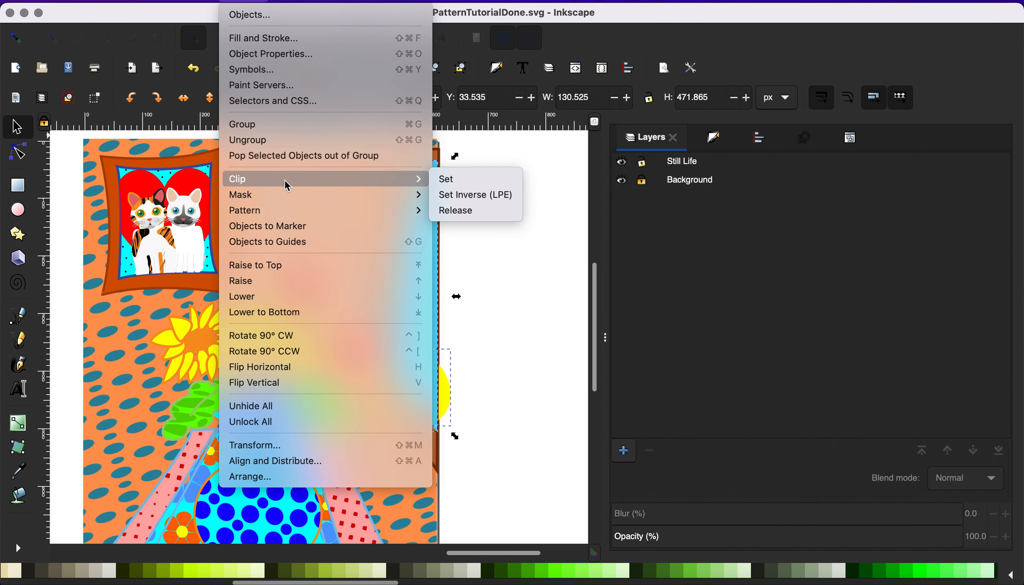
left_click(467, 178)
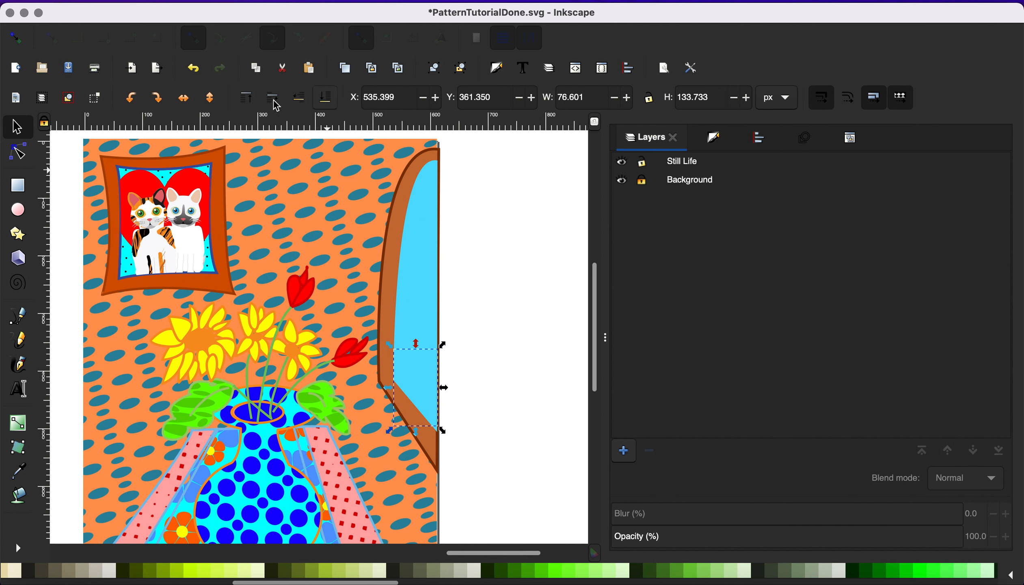
left_click(251, 96)
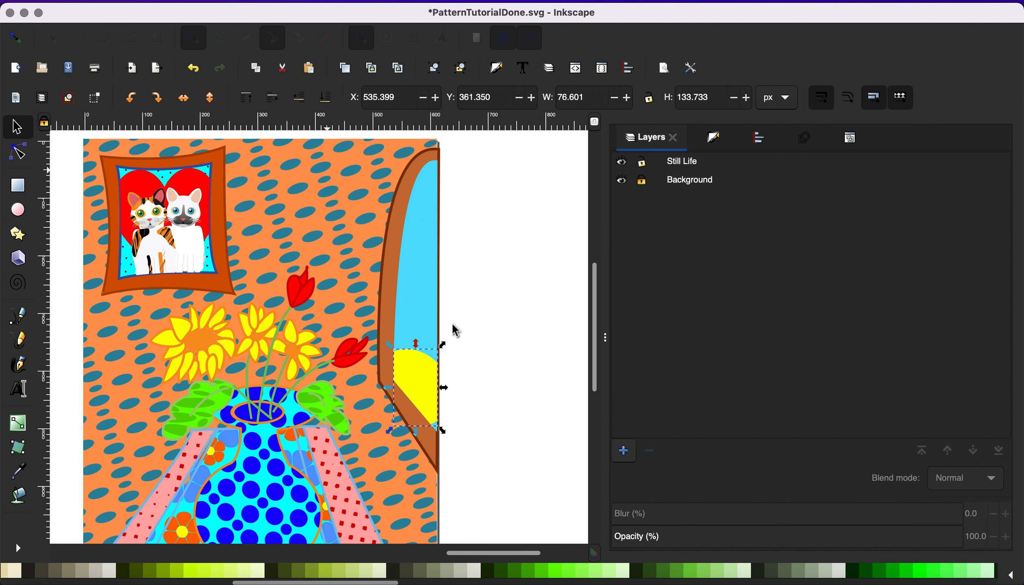
left_click(507, 477)
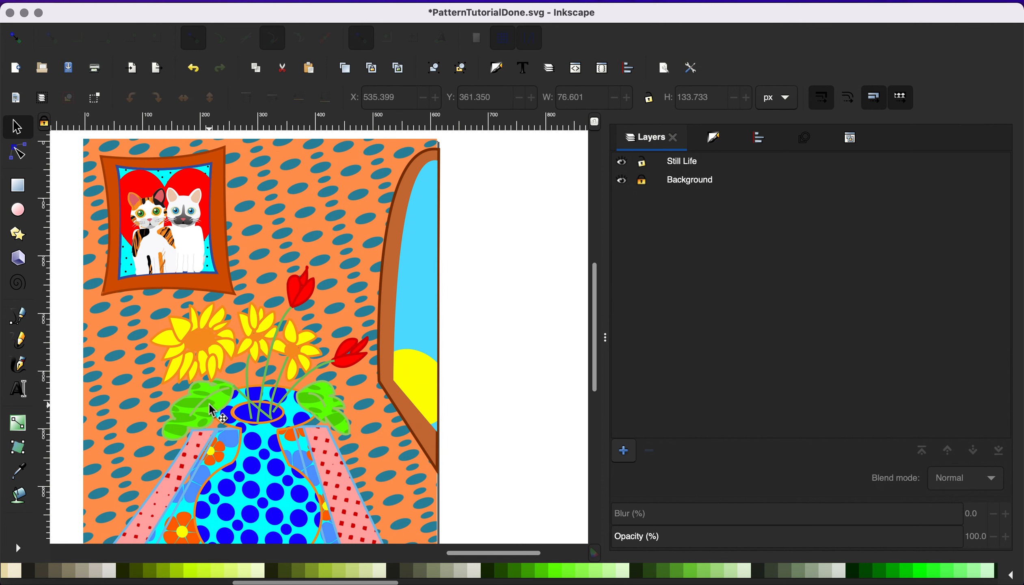
Review the seamless pattern sample, the finished and still plain squares under Your Patterns, and the illustration with its sun in the window
scroll(209, 404, "down", 3)
scroll(328, 447, "left", 5)
scroll(324, 439, "down", 2)
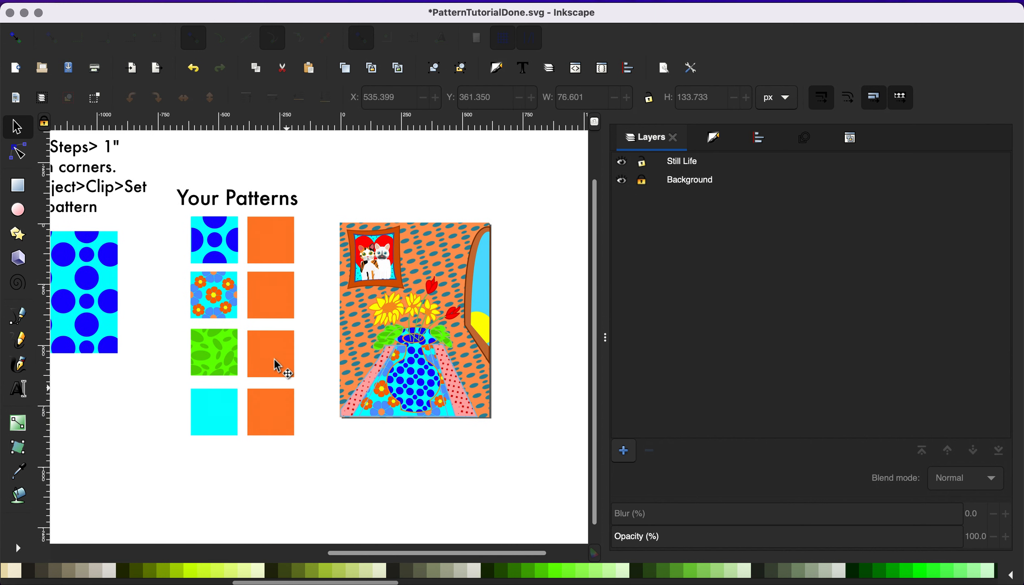
scroll(240, 332, "left", 2)
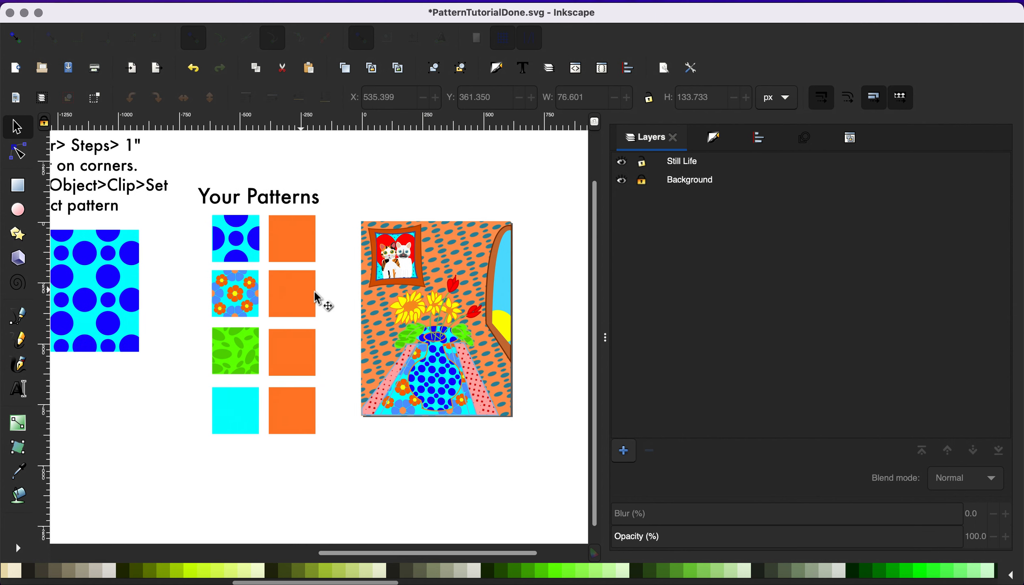
scroll(318, 297, "left", 3)
scroll(314, 291, "left", 4)
scroll(314, 290, "right", 5)
scroll(314, 291, "down", 2)
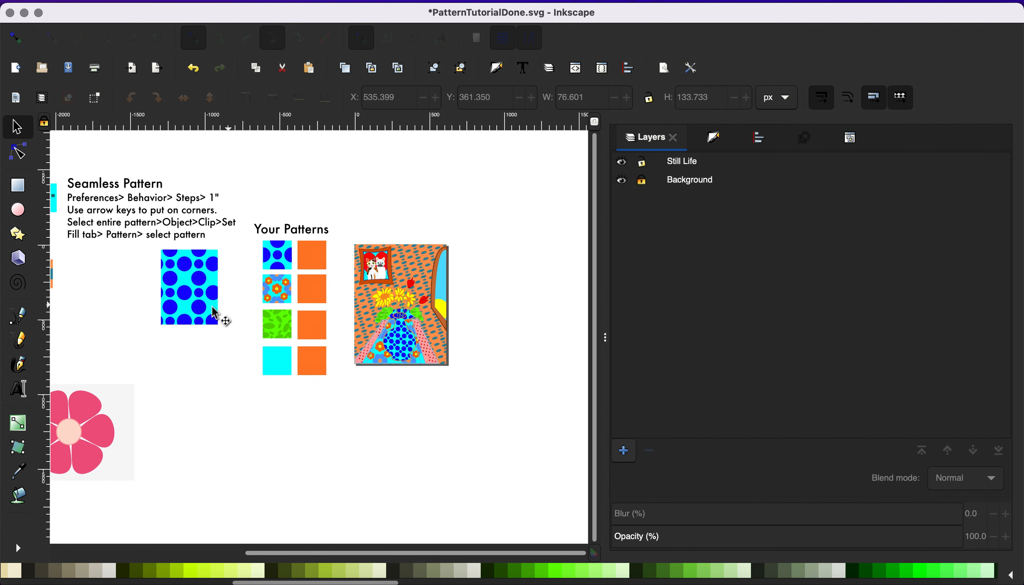
scroll(215, 306, "left", 5)
scroll(219, 315, "left", 2)
scroll(220, 315, "right", 10)
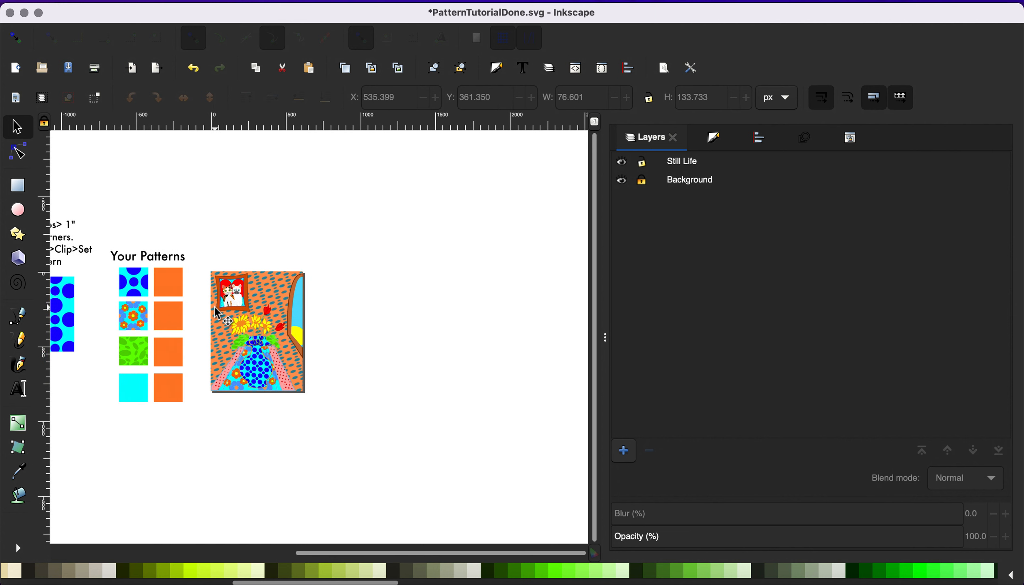
scroll(220, 315, "left", 1)
scroll(215, 308, "left", 1)
scroll(218, 306, "up", 1)
scroll(218, 304, "right", 2)
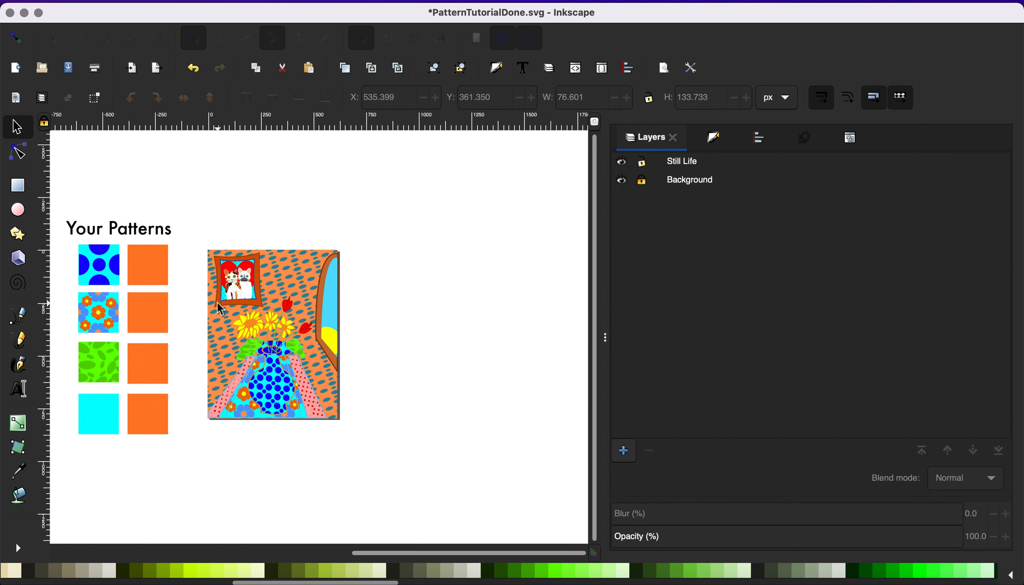
scroll(217, 302, "down", 1)
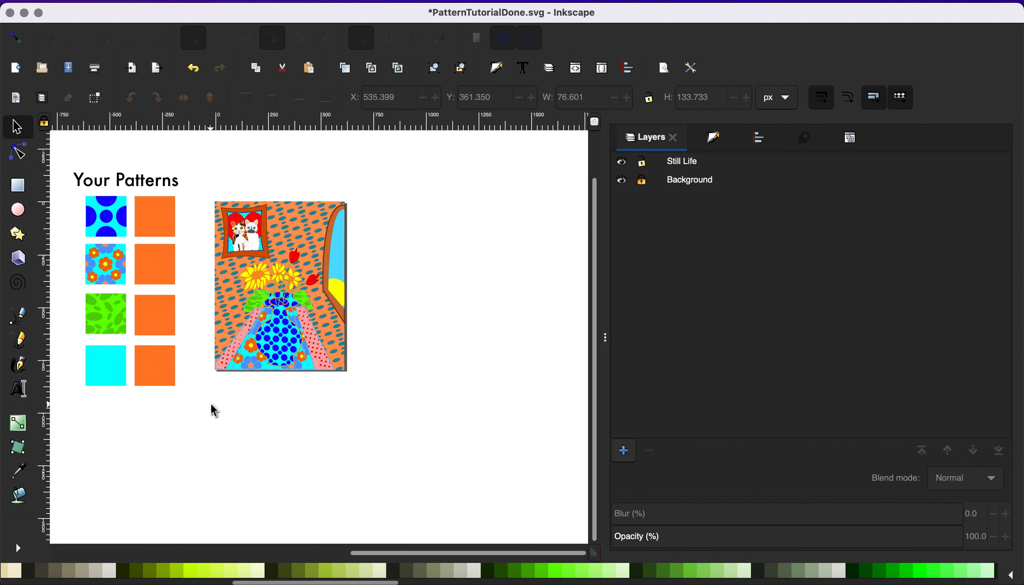
scroll(210, 402, "left", 4)
scroll(210, 402, "down", 2)
scroll(211, 402, "up", 3)
scroll(211, 402, "left", 4)
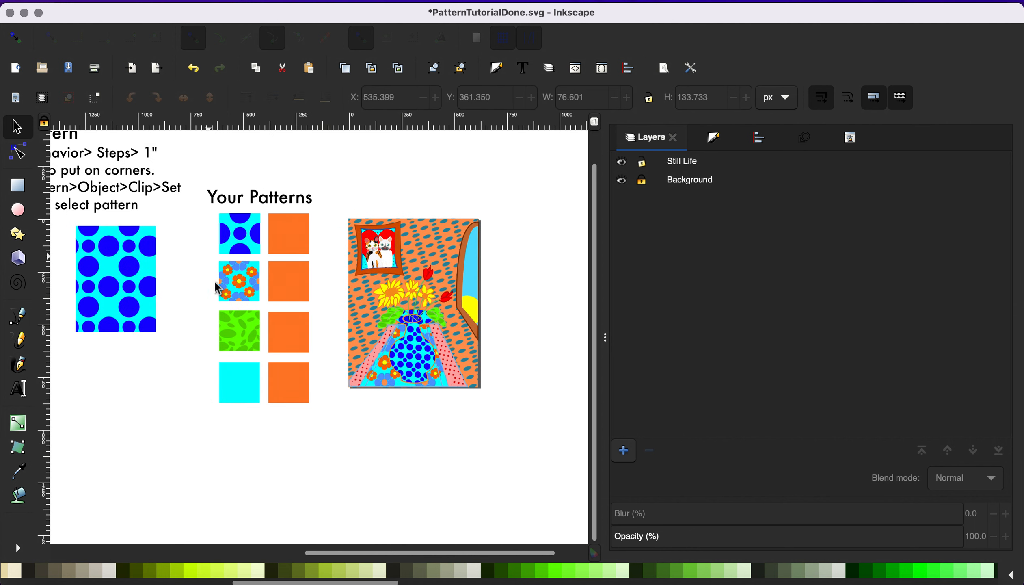
scroll(243, 329, "down", 1, "ctrl")
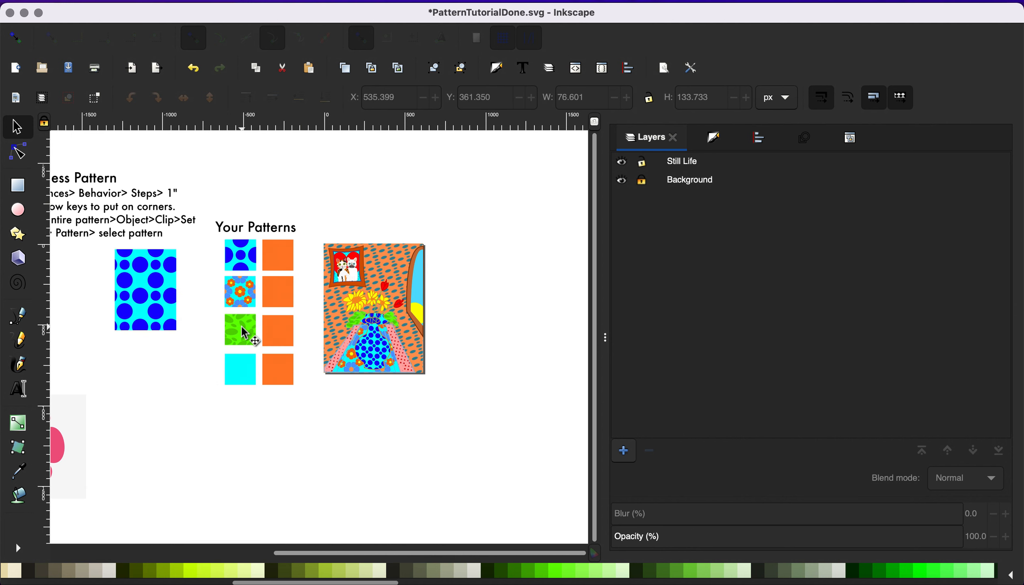
scroll(230, 411, "left", 7)
scroll(230, 411, "down", 2)
scroll(230, 411, "right", 8)
scroll(230, 410, "down", 1)
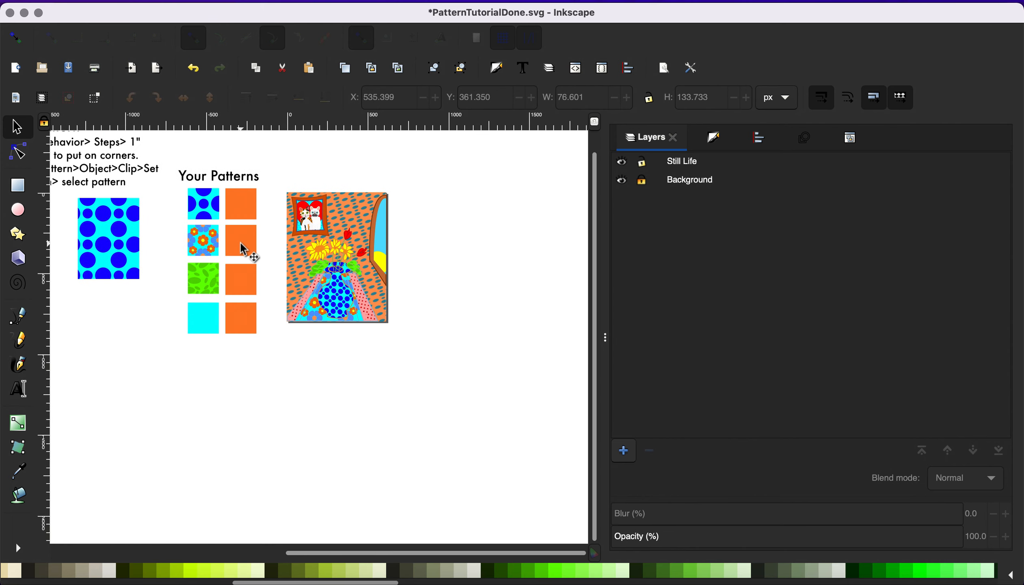
scroll(286, 371, "up", 3)
scroll(286, 371, "right", 2)
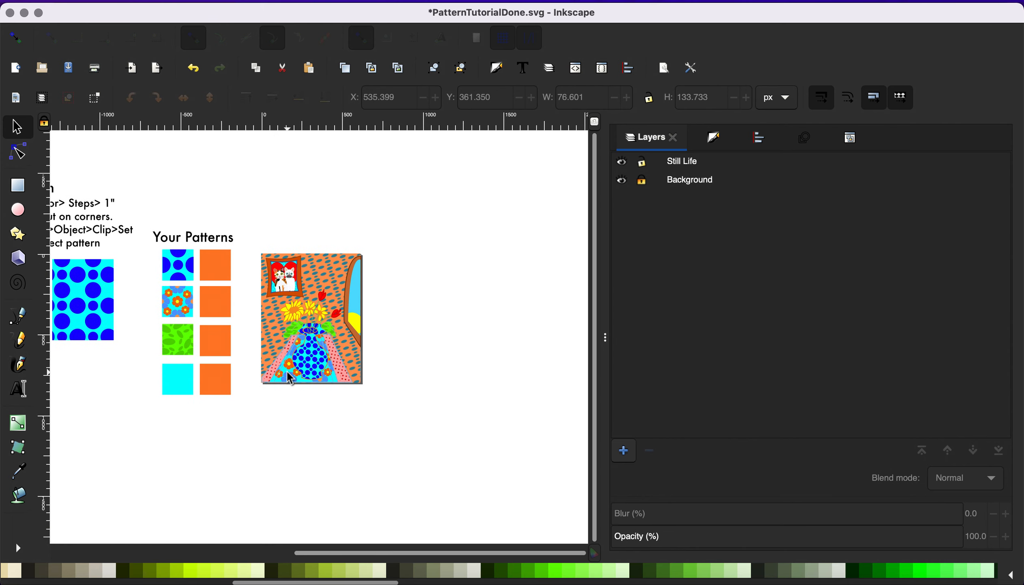